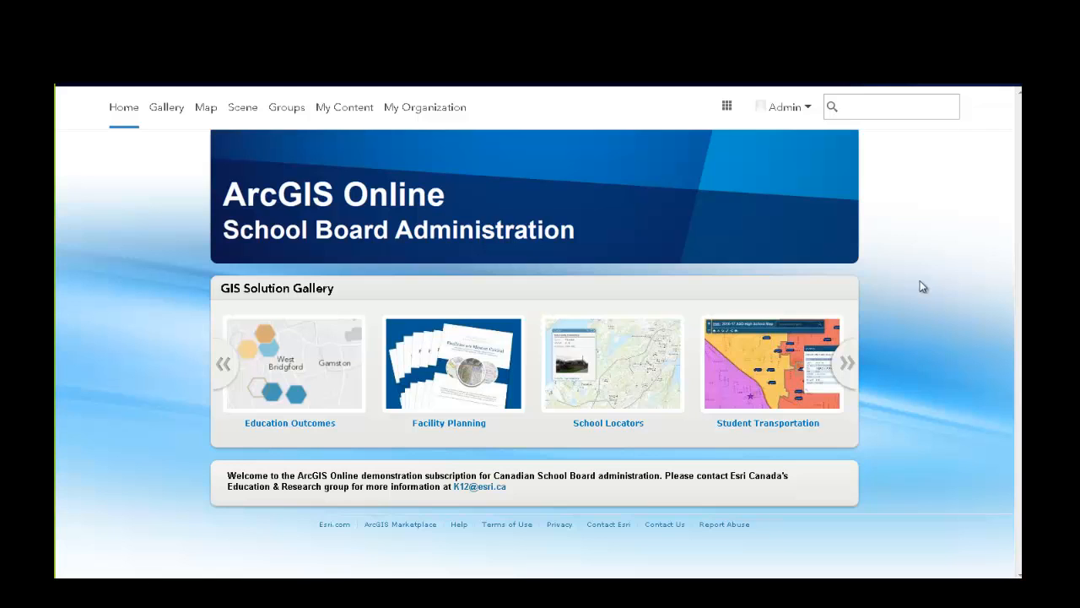
Start a new map and add the organization's Okanagan Elementary School Boundaries layer to it
click(208, 110)
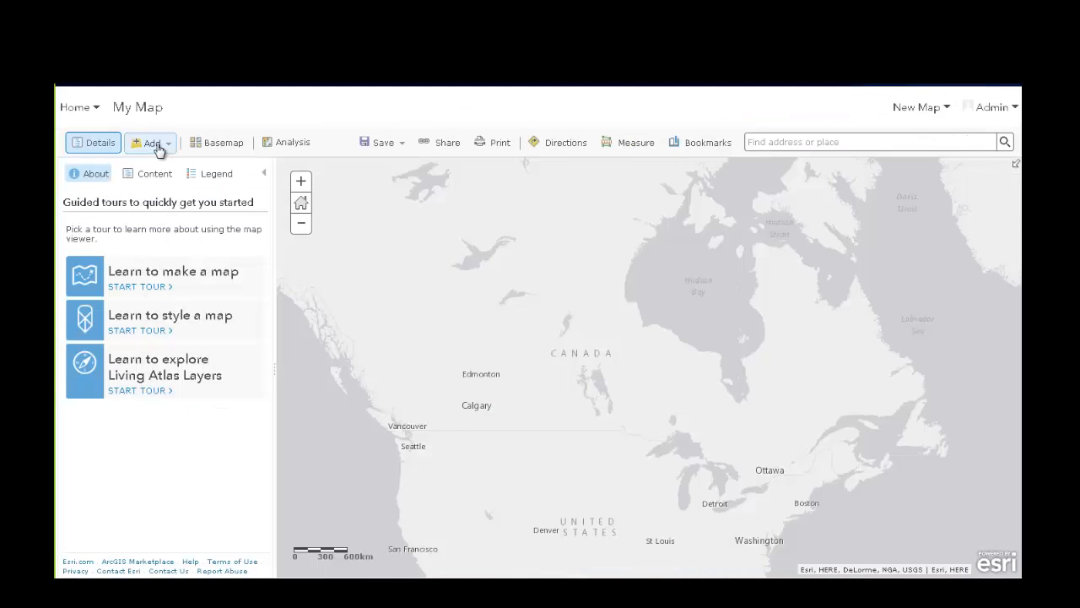
click(168, 148)
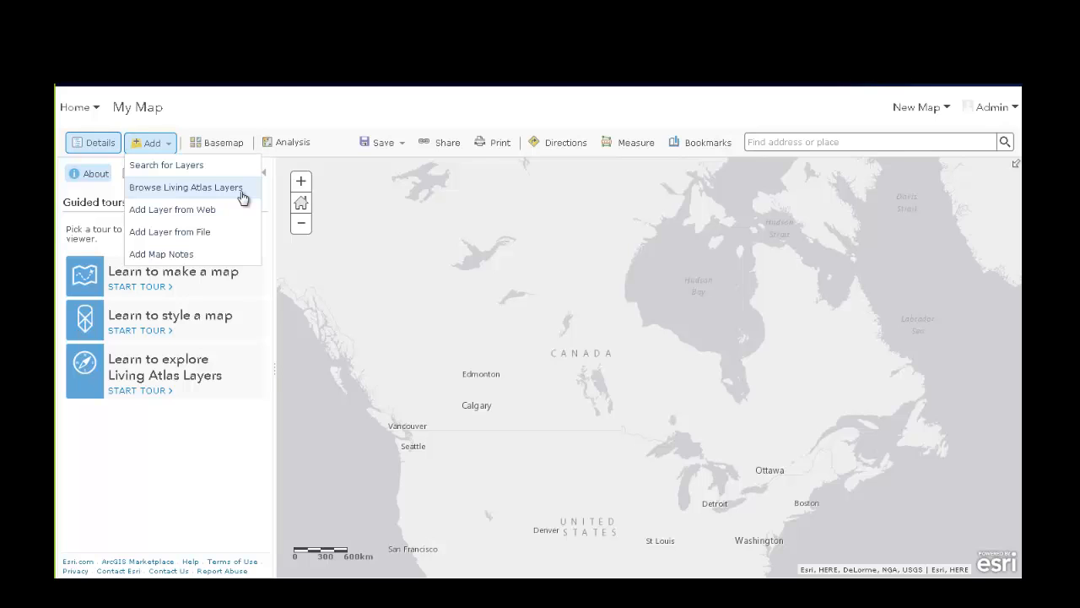
click(193, 167)
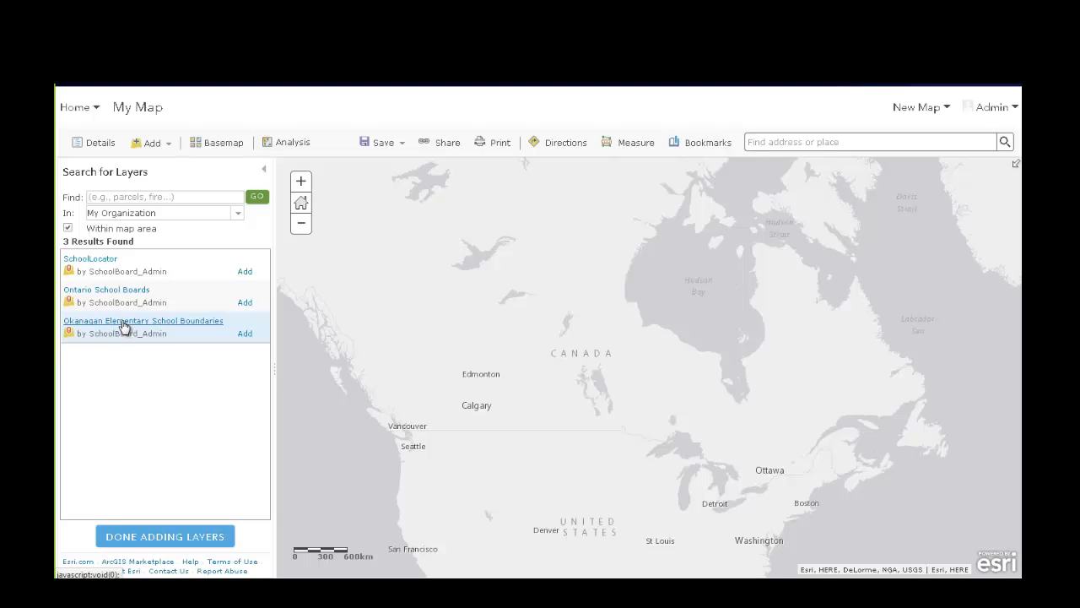
click(245, 336)
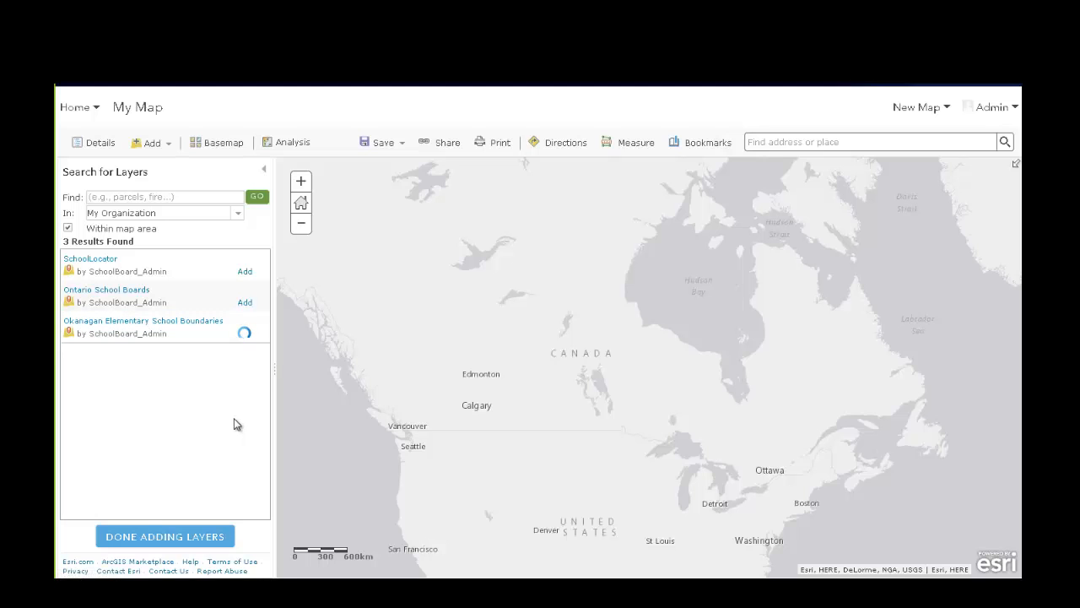
click(193, 535)
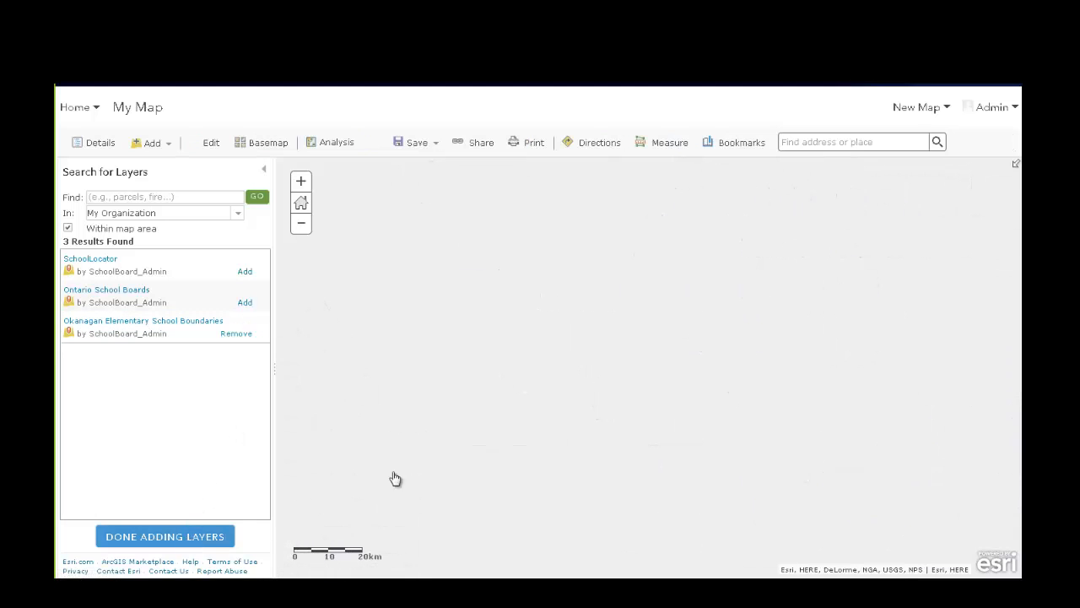
Check the school name and school ID of the Mar Jok Elementary and George Pringle Elementary catchments on the map
drag(793, 461, 730, 483)
scroll(709, 473, up, 1)
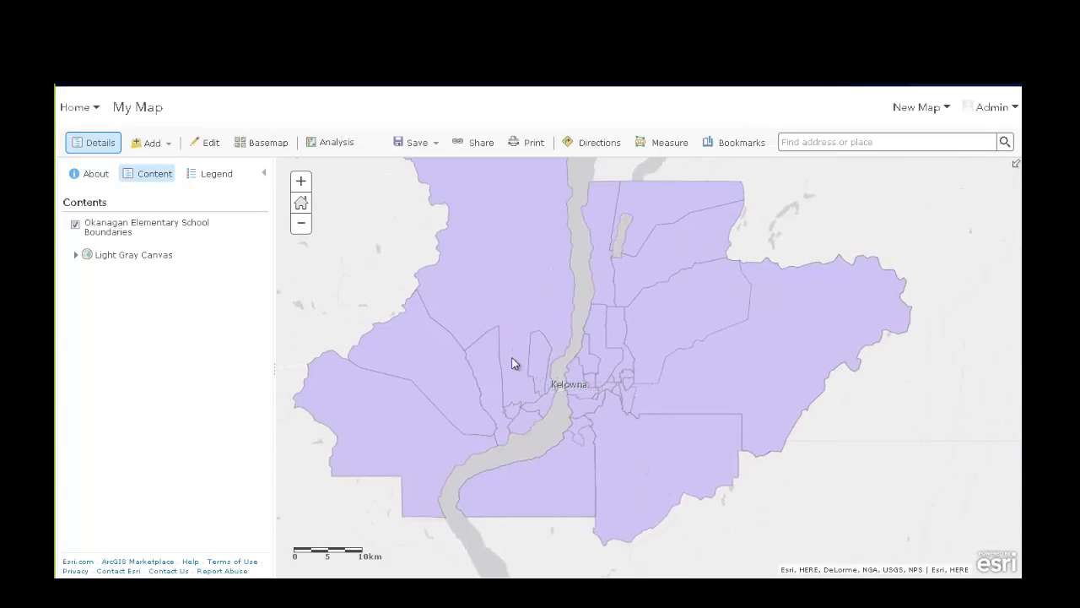
click(533, 385)
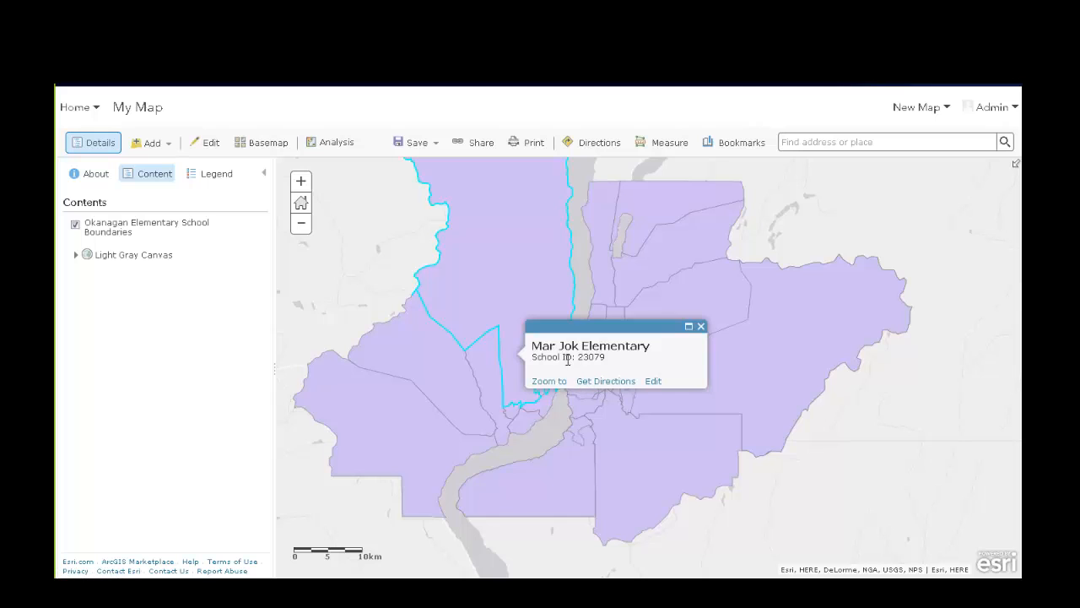
click(506, 441)
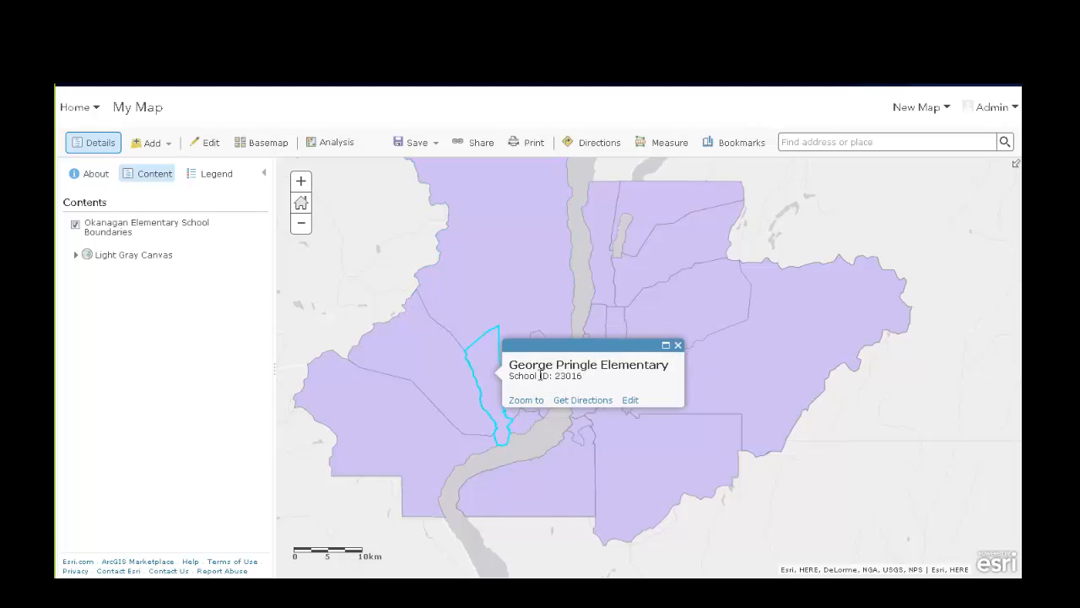
drag(588, 379, 554, 378)
click(585, 379)
Switch to the SD23_ElementaryLiteracy2016 workbook in Excel and examine the 2012 and 2015 literacy scores and school IDs in the Catchments sheet
click(363, 586)
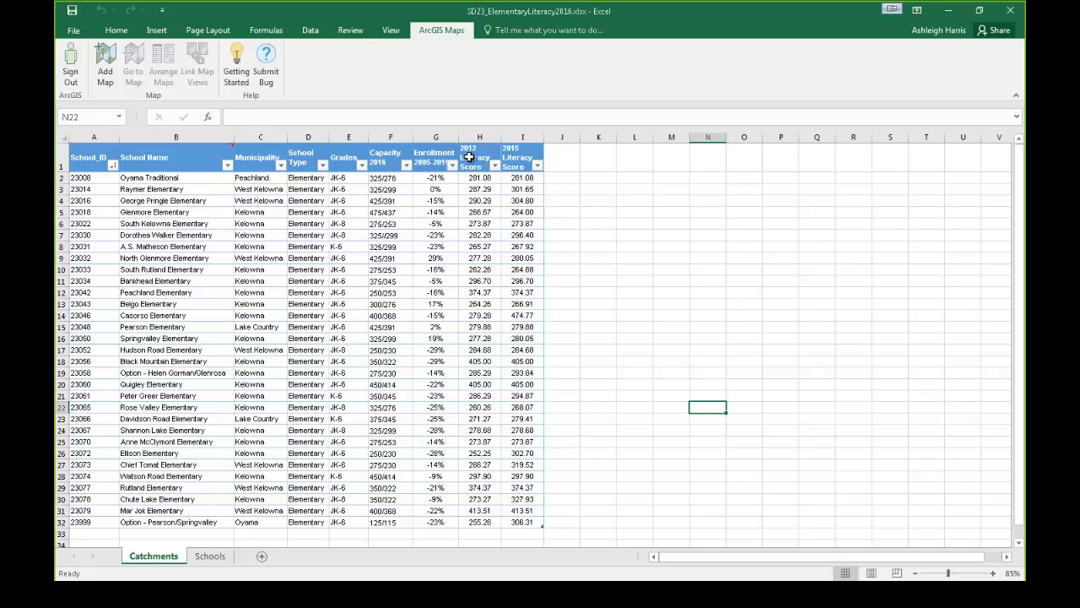
drag(469, 160, 532, 537)
click(612, 472)
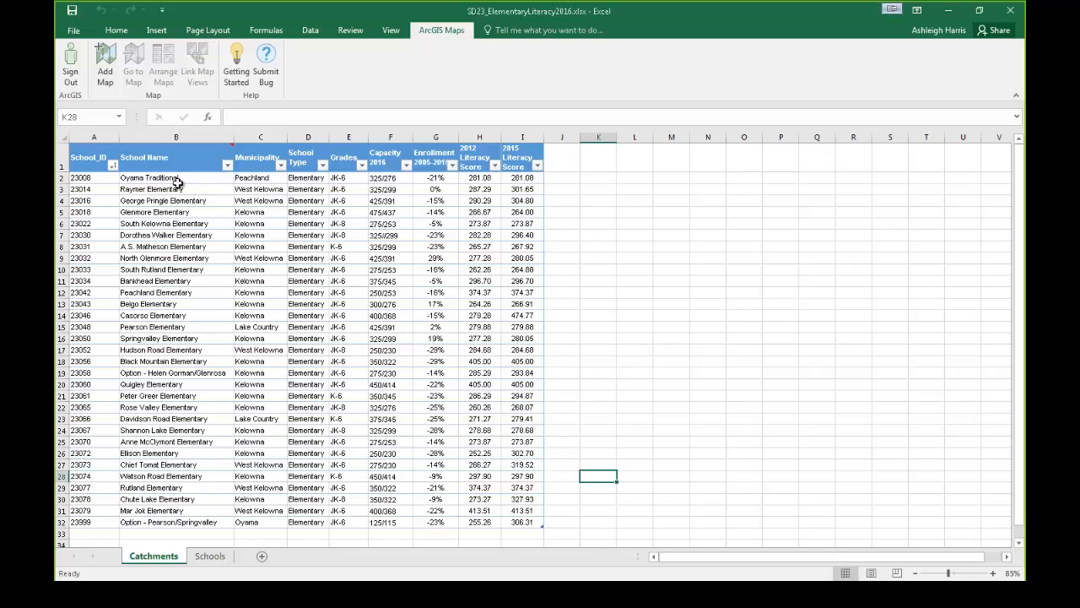
click(95, 177)
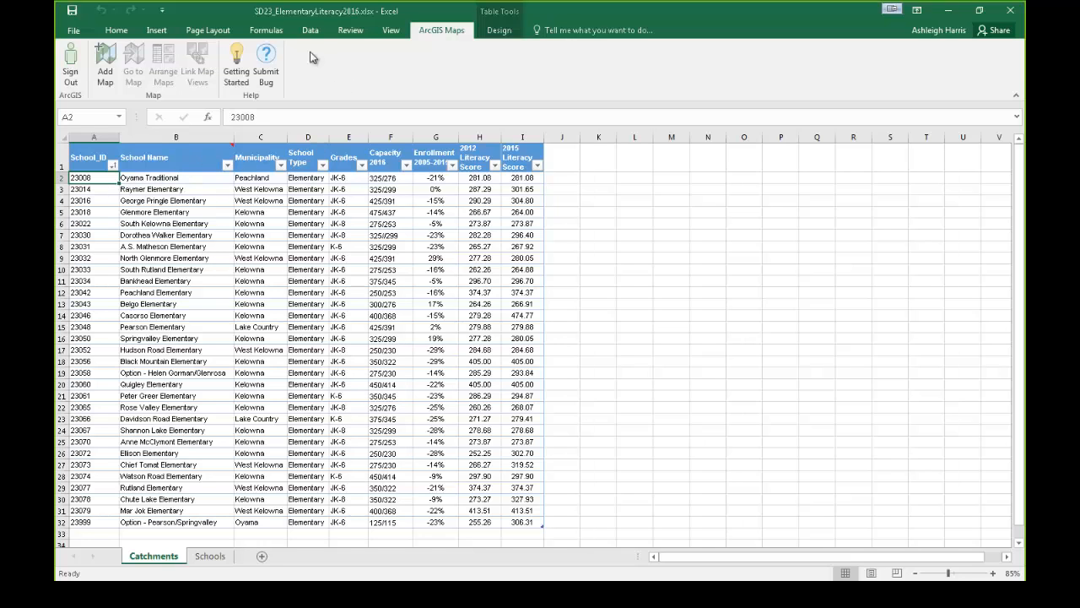
Add an ArcGIS map to the workbook and choose the Catchments table as its data
click(122, 32)
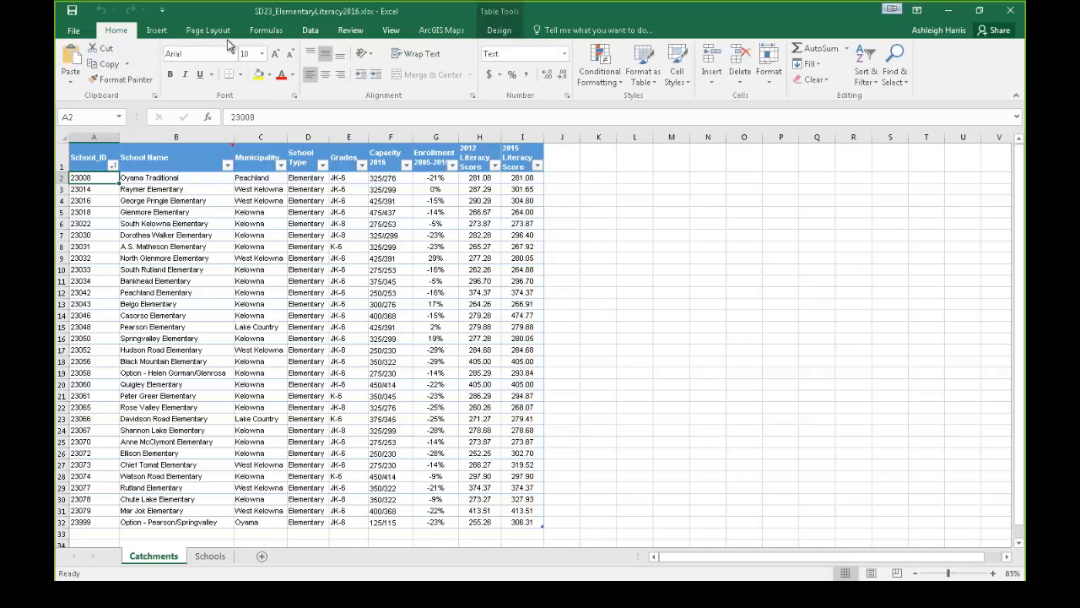
click(435, 31)
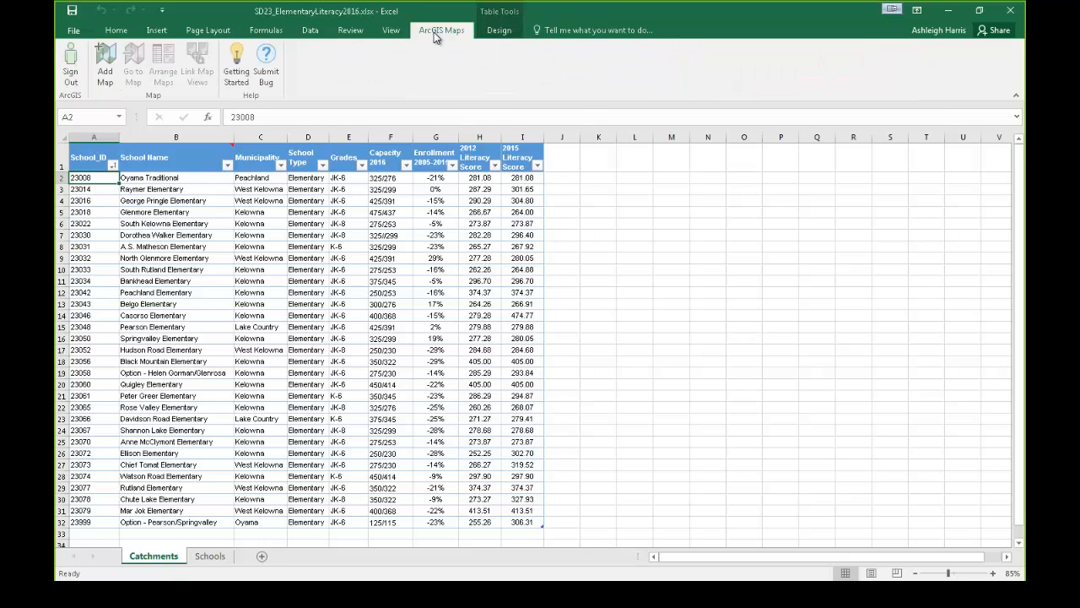
click(105, 74)
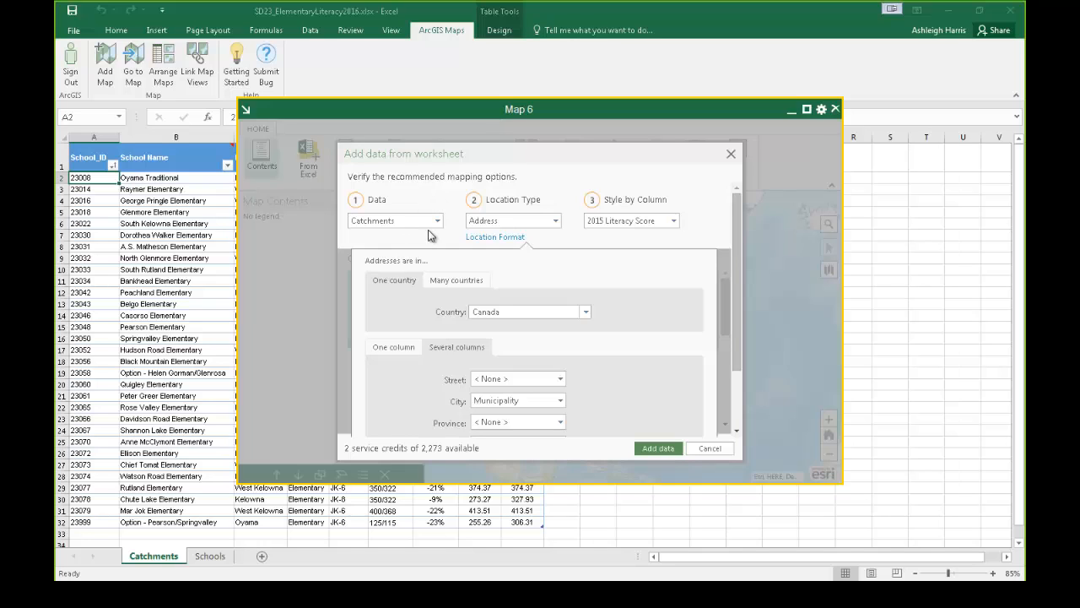
click(436, 223)
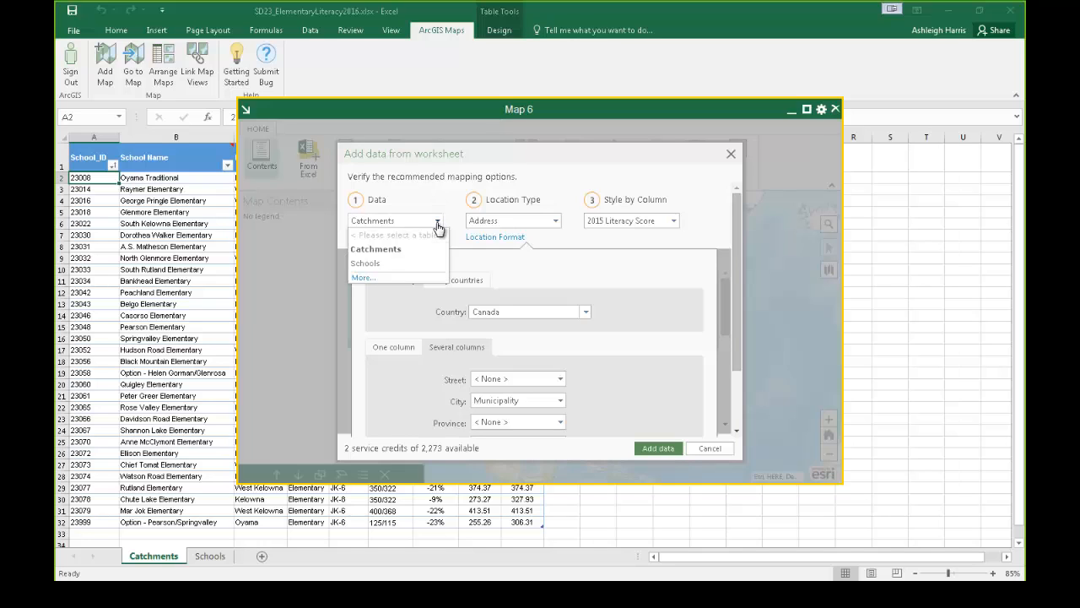
click(391, 253)
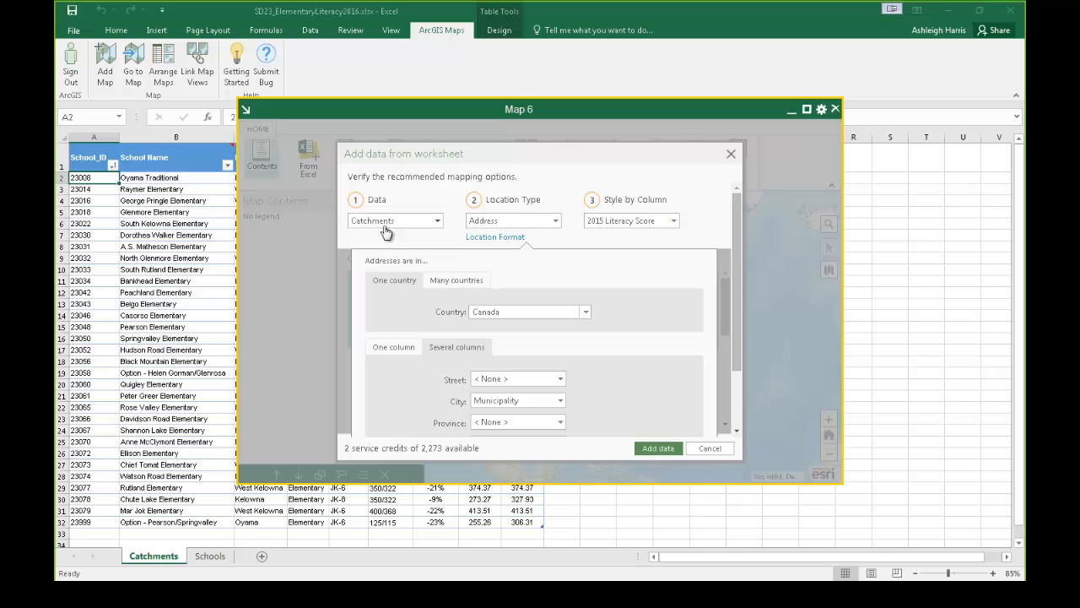
Examine the Address format fields and the full set of standard location types offered for Canada
click(555, 221)
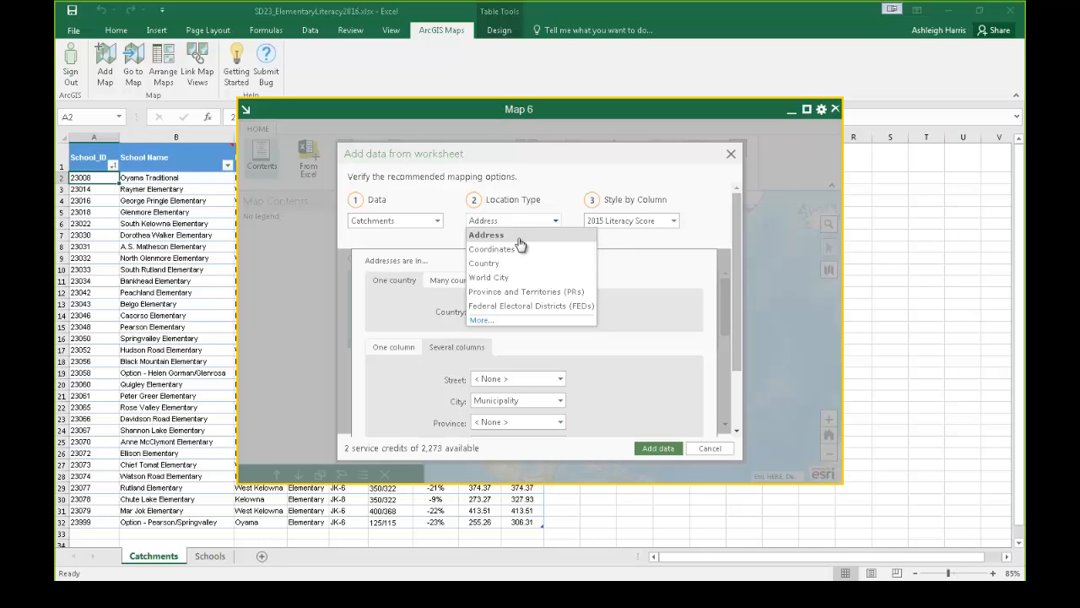
click(602, 363)
scroll(590, 367, down, 1)
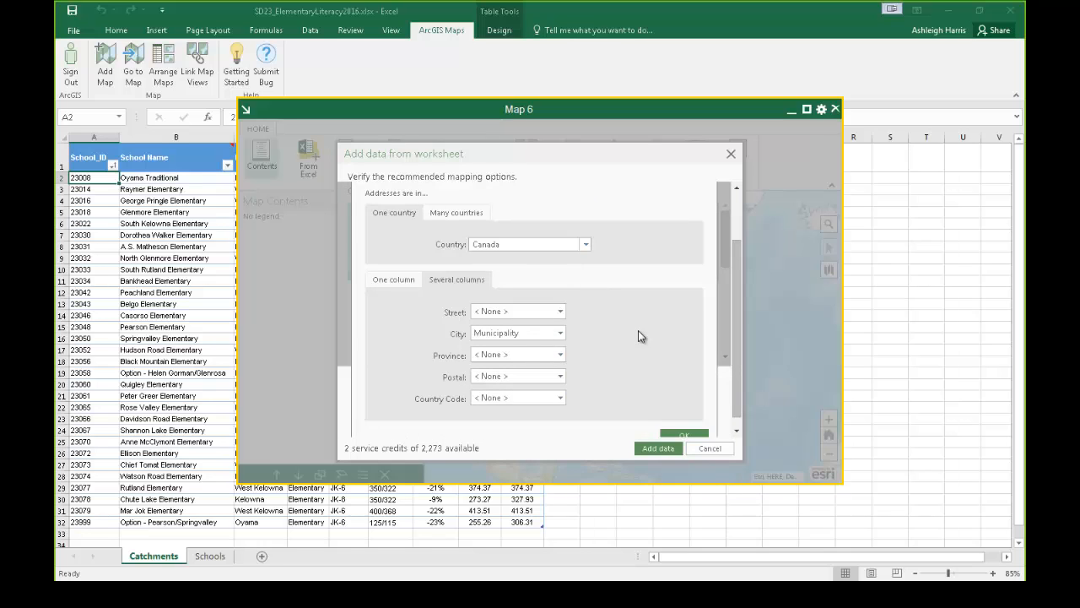
scroll(639, 335, up, 2)
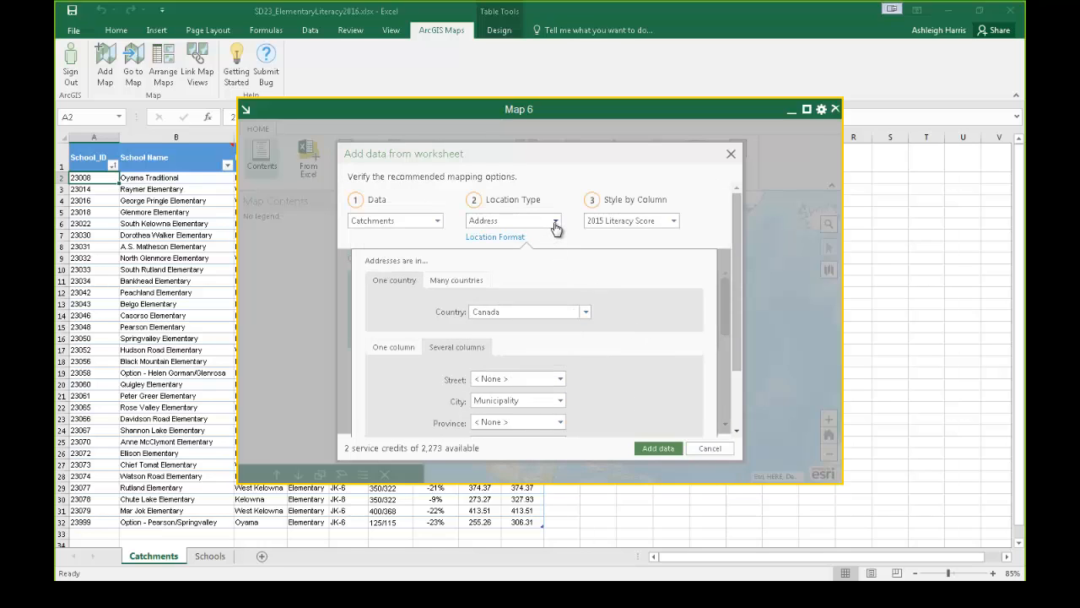
click(556, 222)
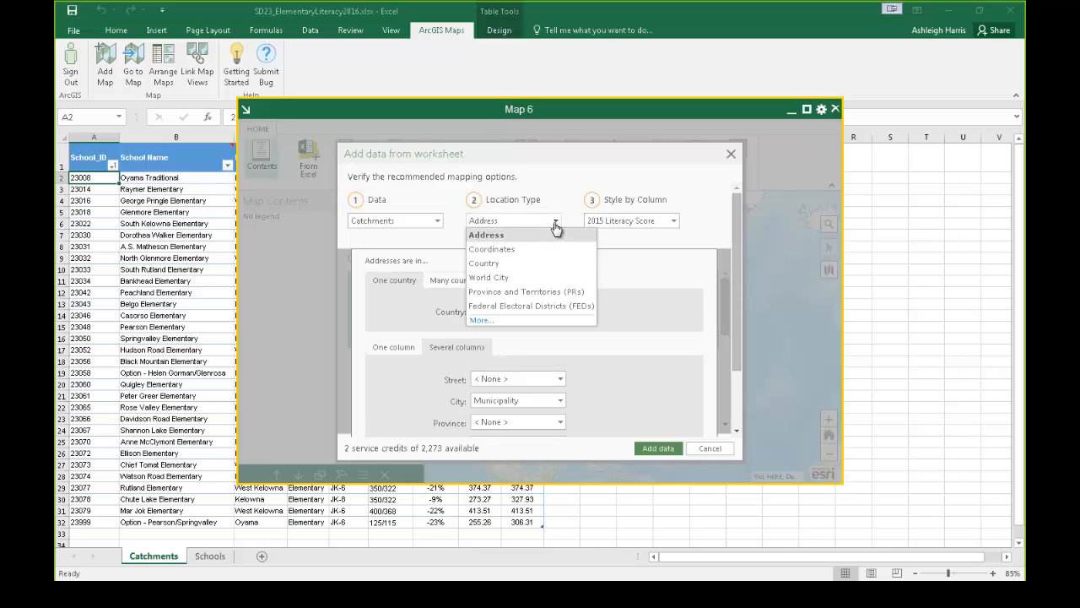
click(482, 321)
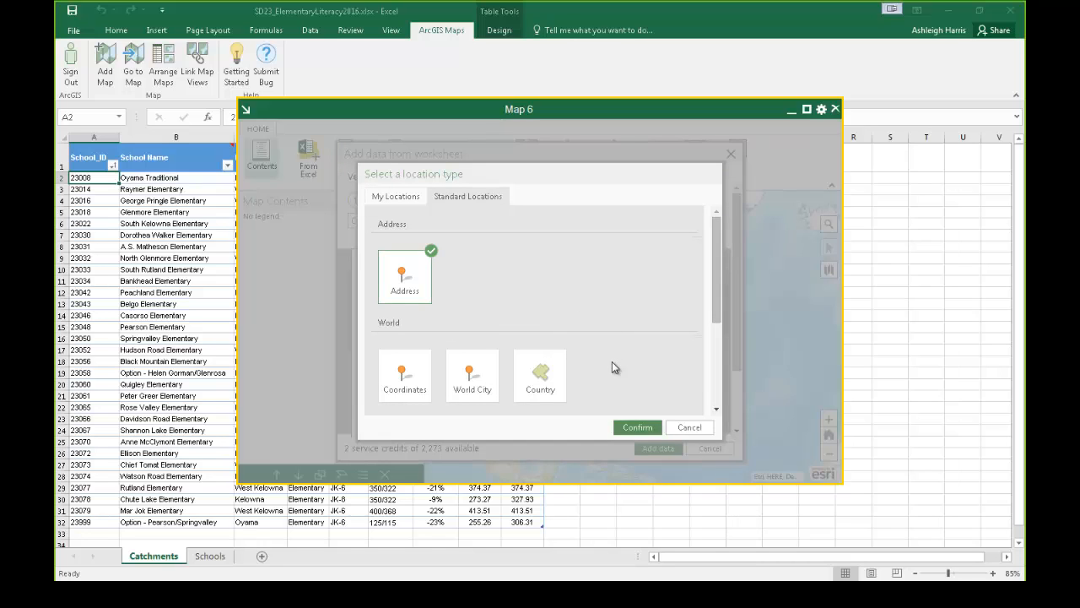
scroll(614, 367, down, 5)
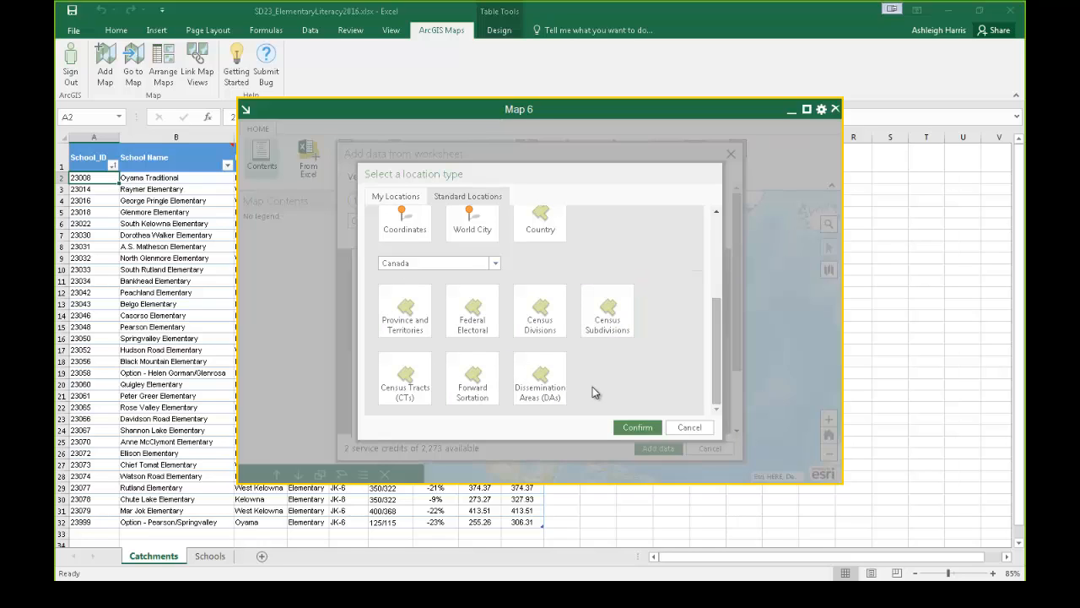
scroll(628, 385, up, 2)
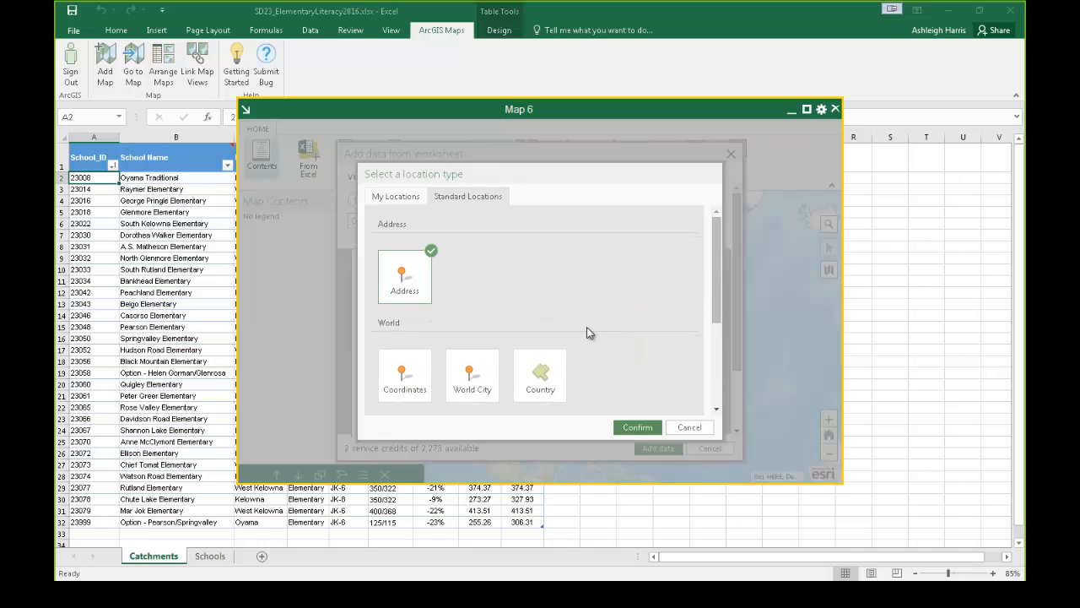
Add a custom SD23_Catchments location type from My Content's Okanagan Elementary School Boundaries layer, with FACILITYID as its location column
click(397, 199)
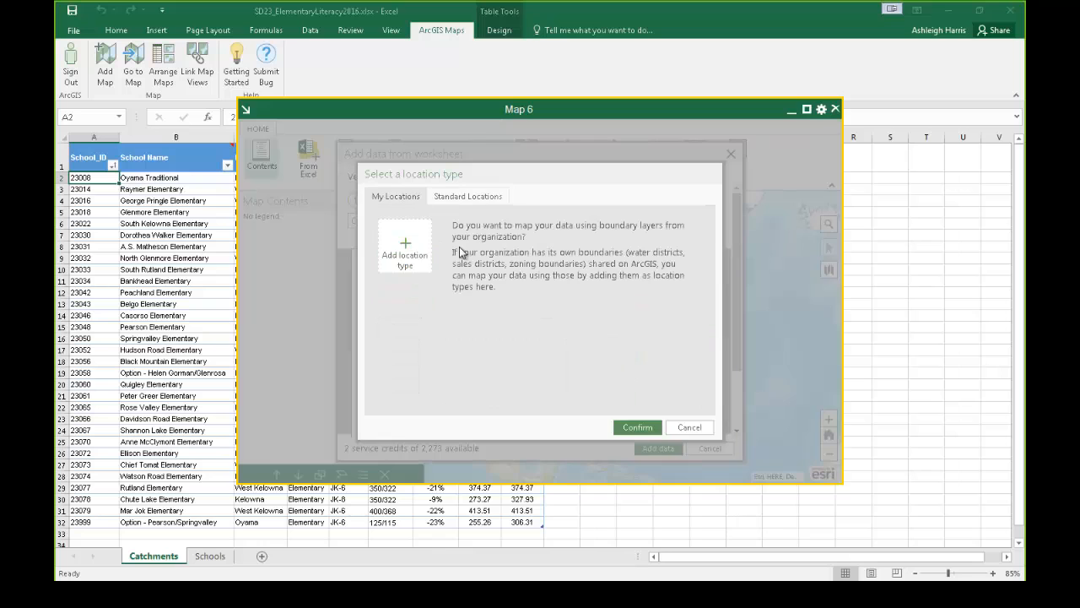
click(406, 244)
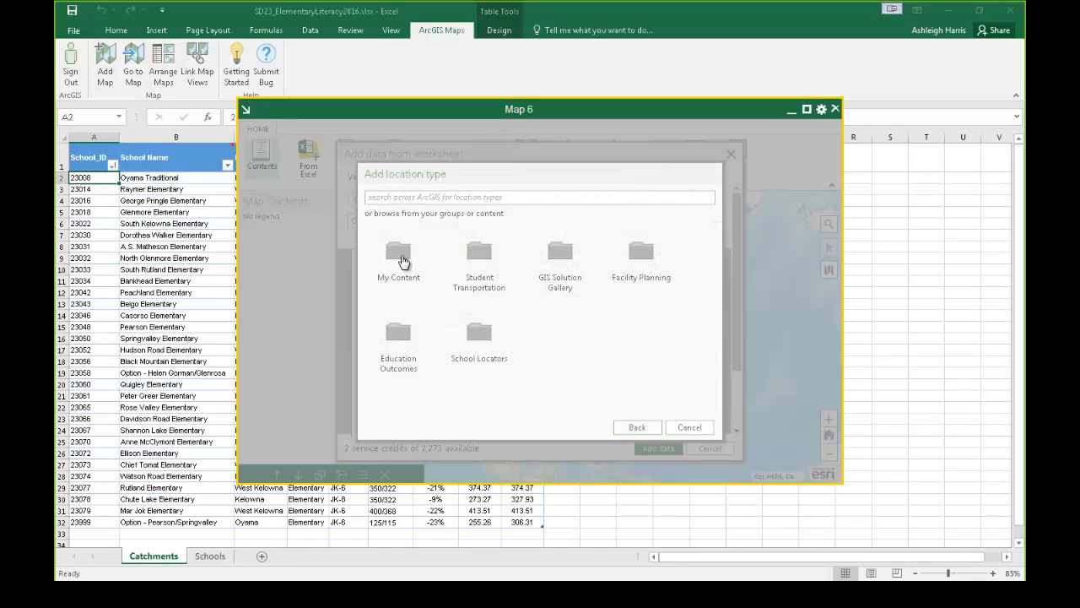
click(403, 258)
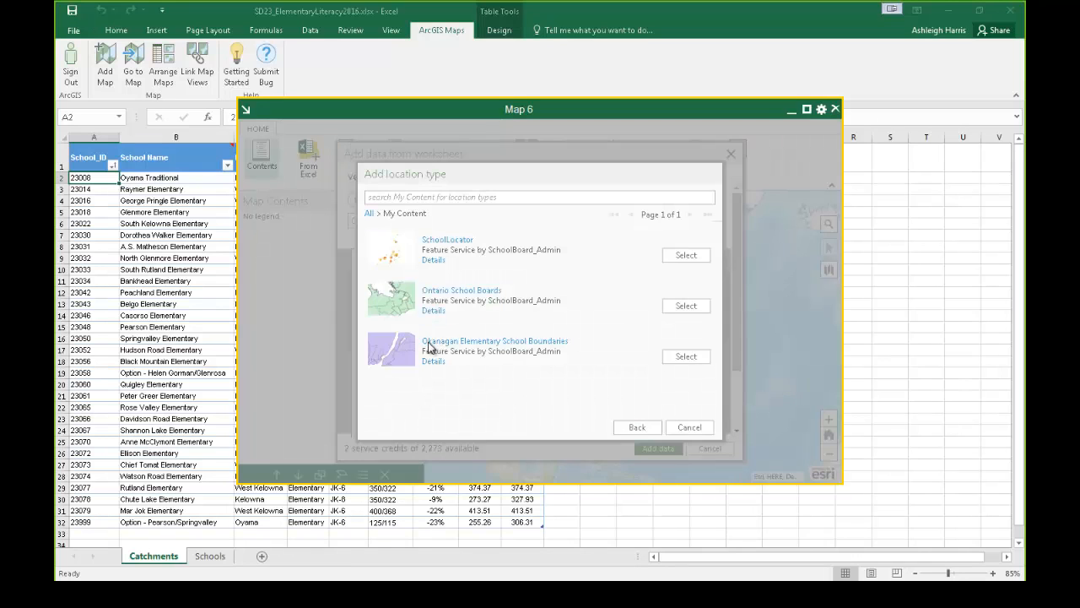
click(685, 356)
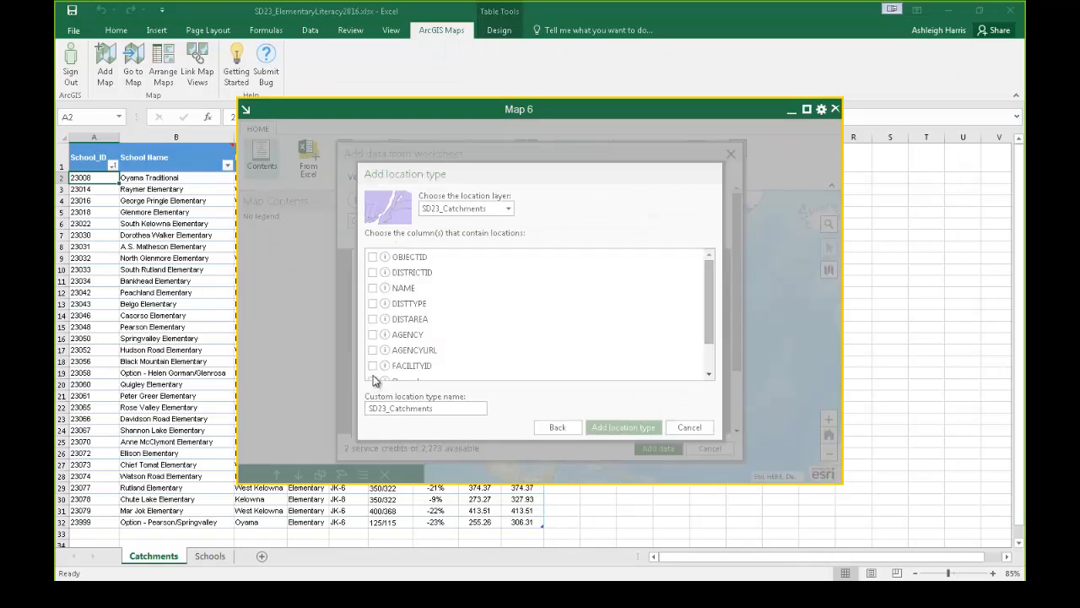
click(373, 368)
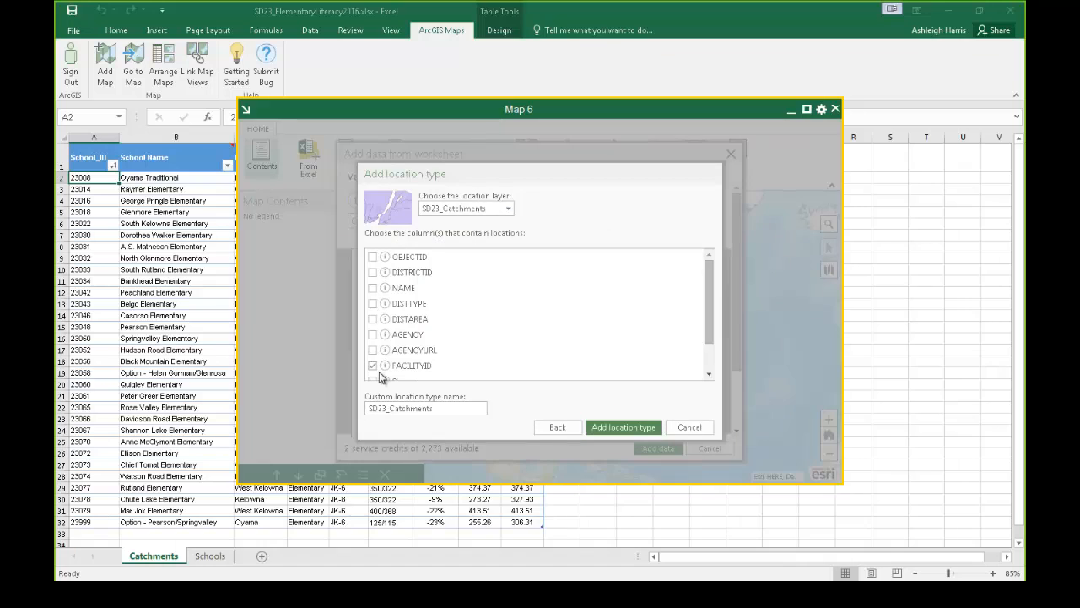
click(624, 428)
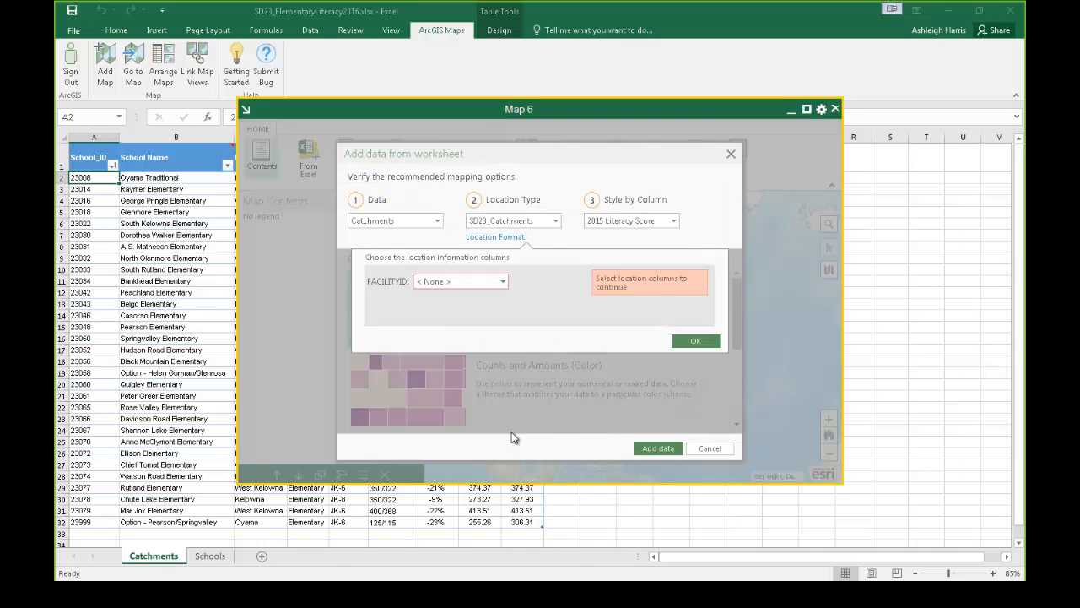
Match FACILITYID to the School_ID column and visualize the 2012 Literacy Score by Counts and Amounts (Color)
click(501, 282)
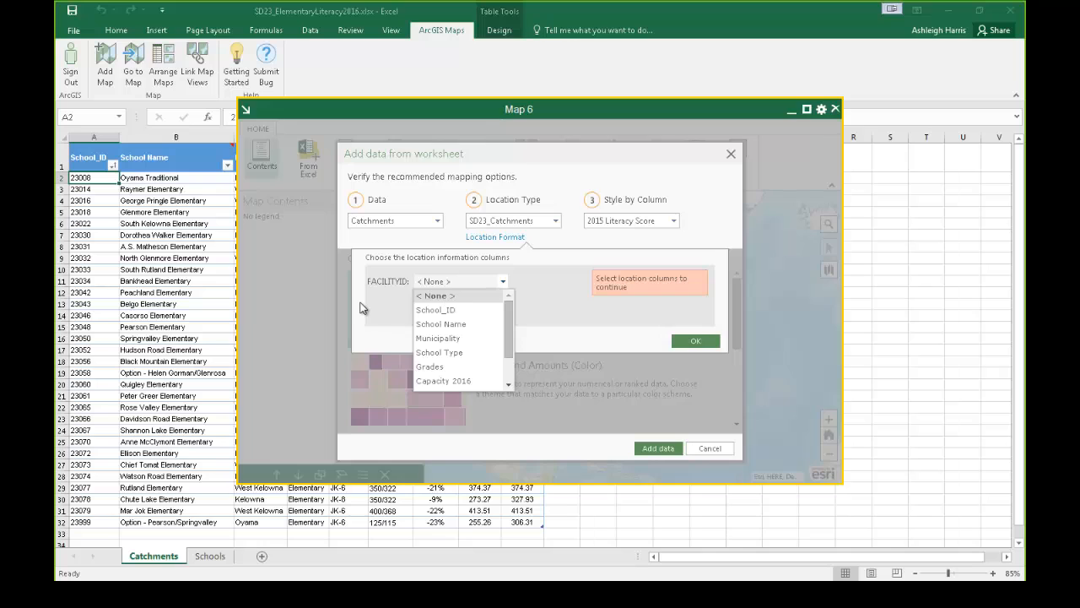
click(451, 311)
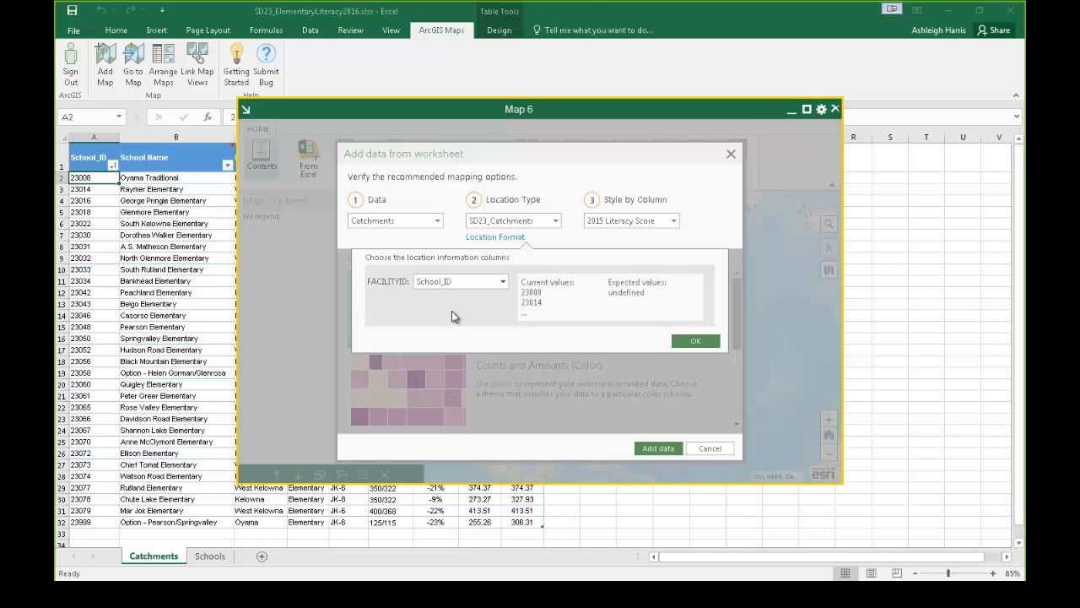
click(676, 223)
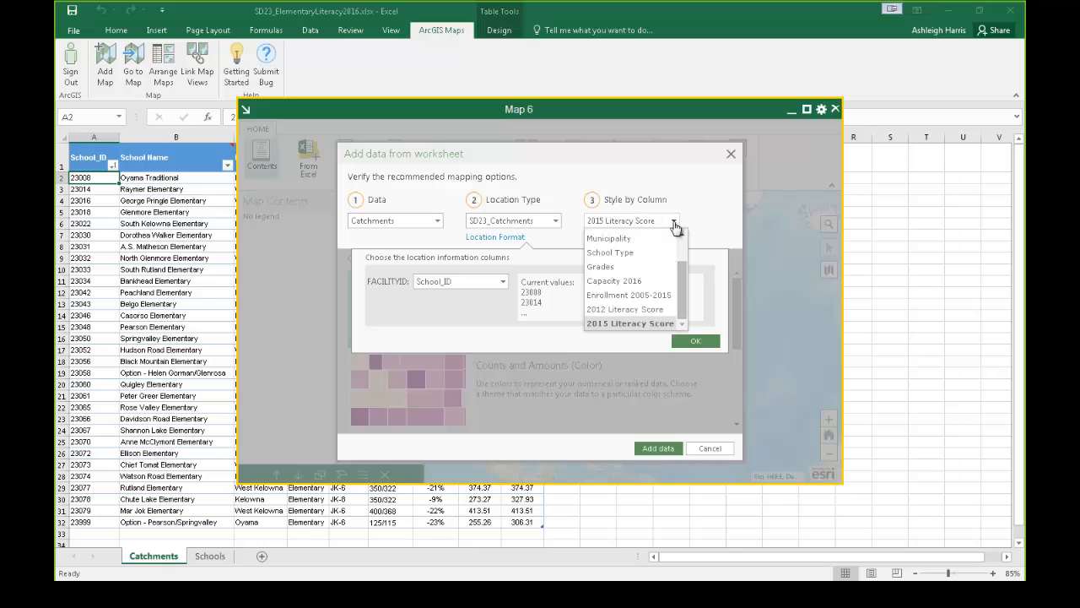
click(622, 311)
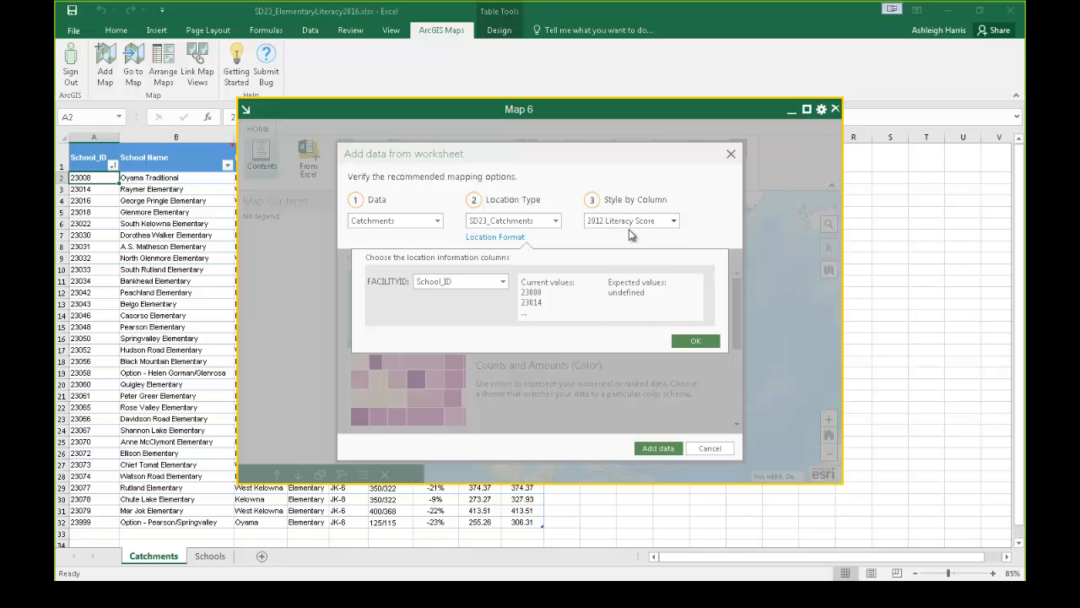
click(696, 341)
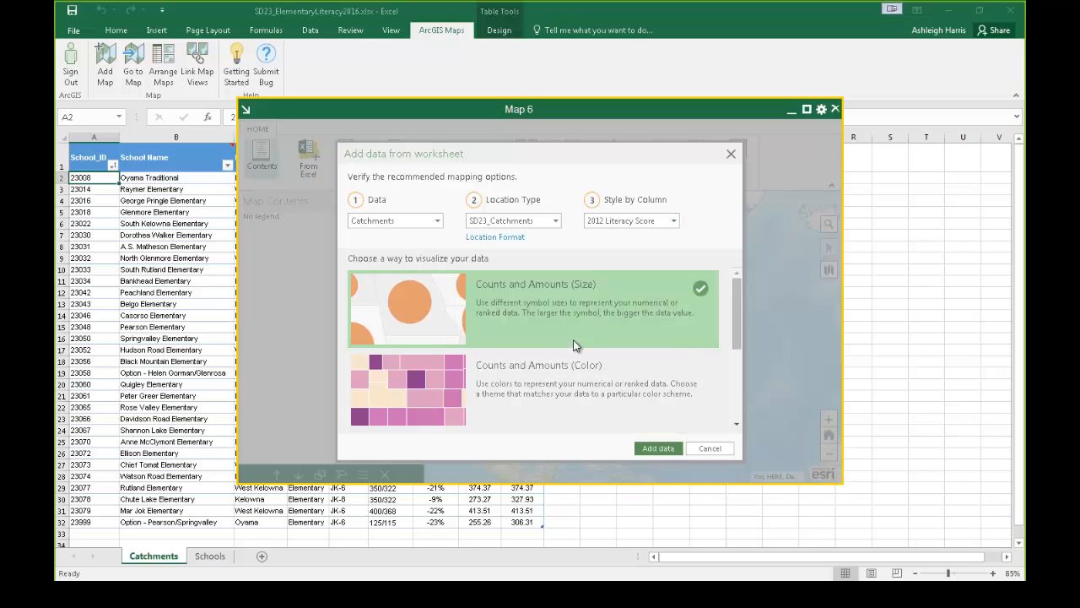
click(516, 372)
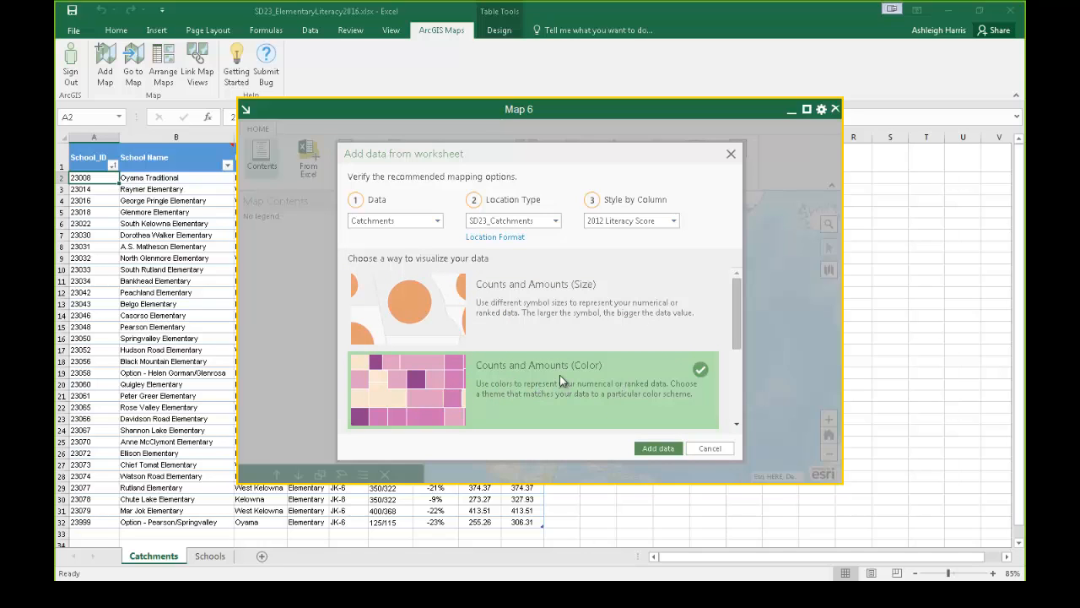
Add the 2012 Literacy Score catchments to the map, review the layer's style options, and accept the continuous High to Low styling
click(659, 450)
click(679, 390)
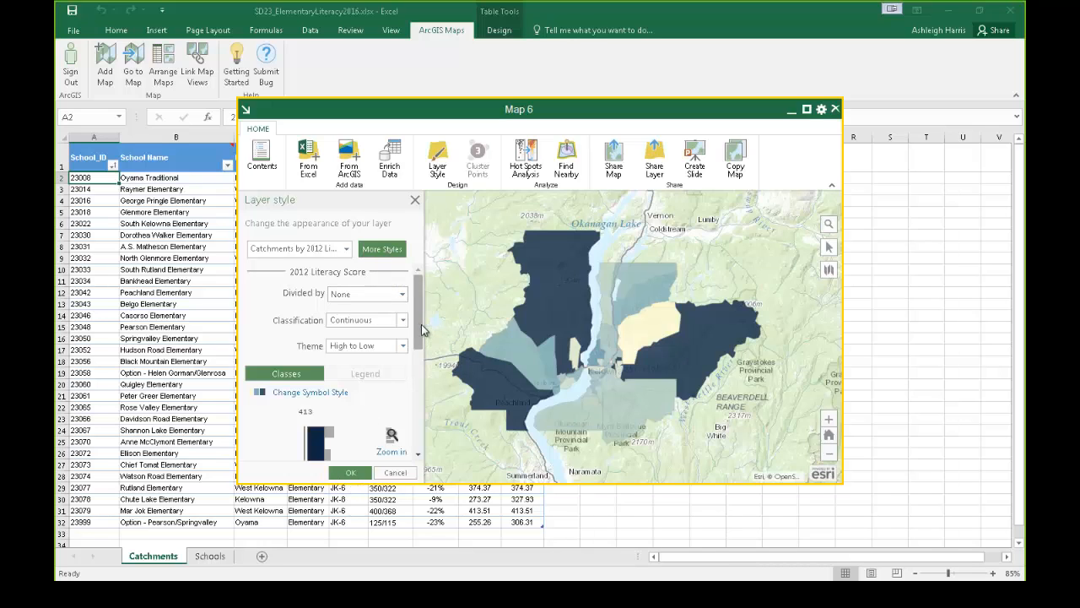
drag(420, 329, 420, 372)
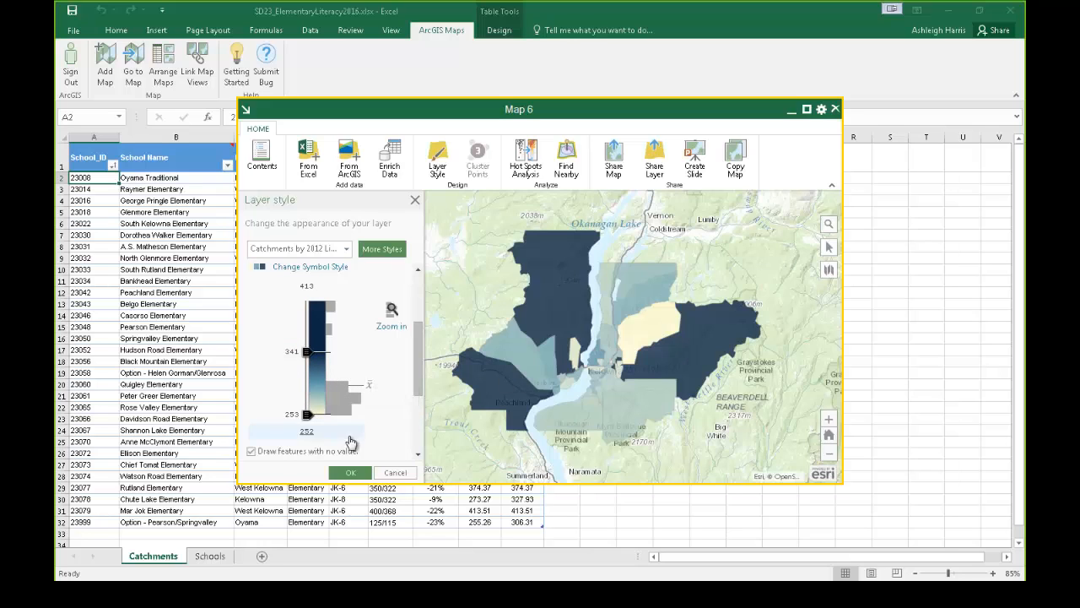
click(350, 473)
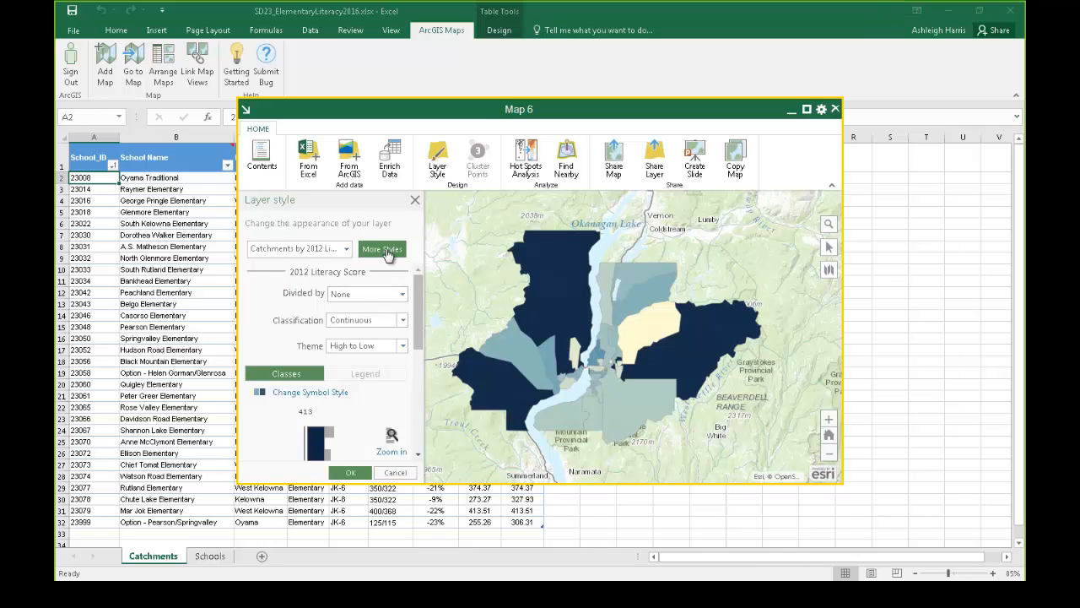
Restyle the copied catchments layer to show the 2015 Literacy Score in Counts and Amounts (Color), accepting its class settings
click(382, 249)
click(337, 291)
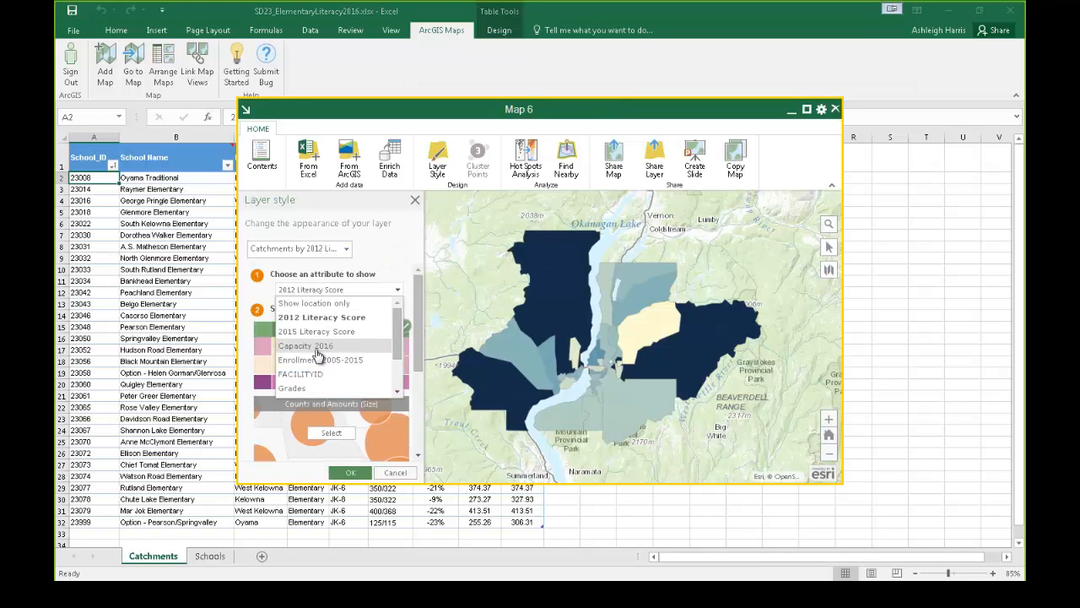
click(318, 338)
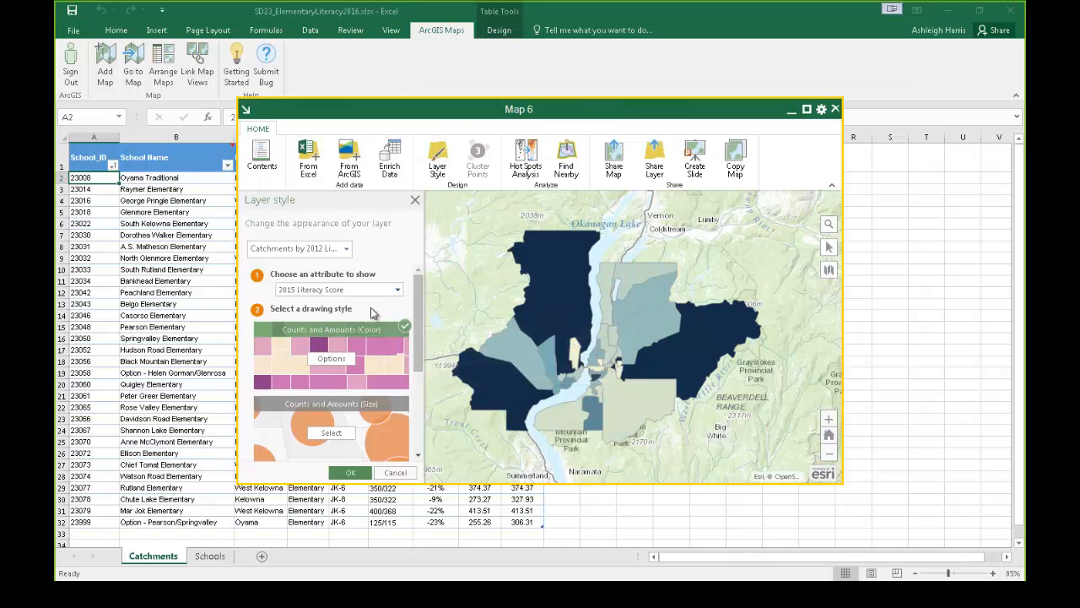
click(343, 355)
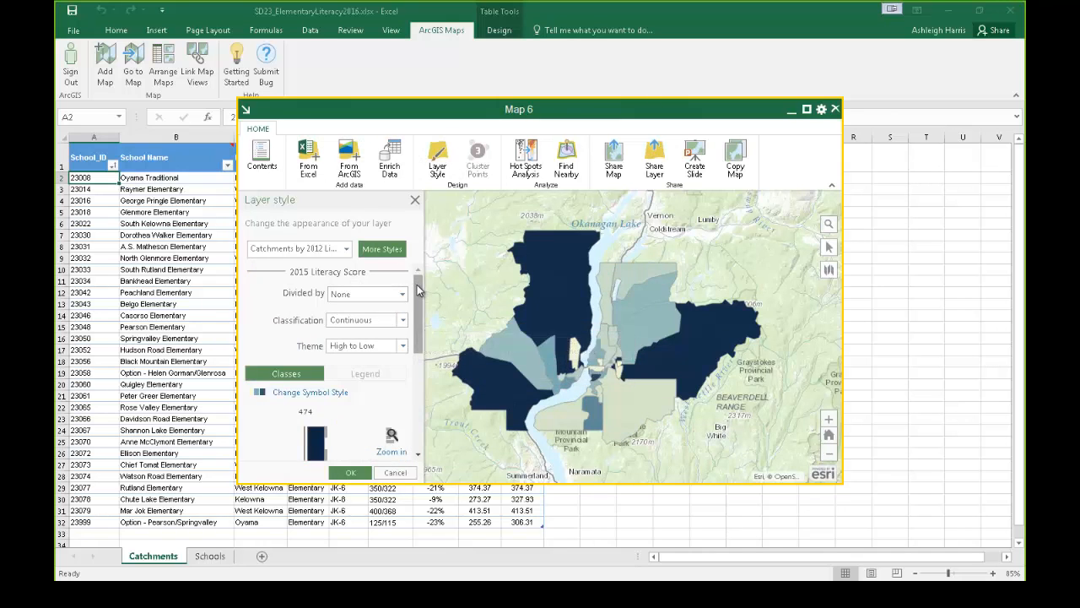
drag(418, 293, 418, 361)
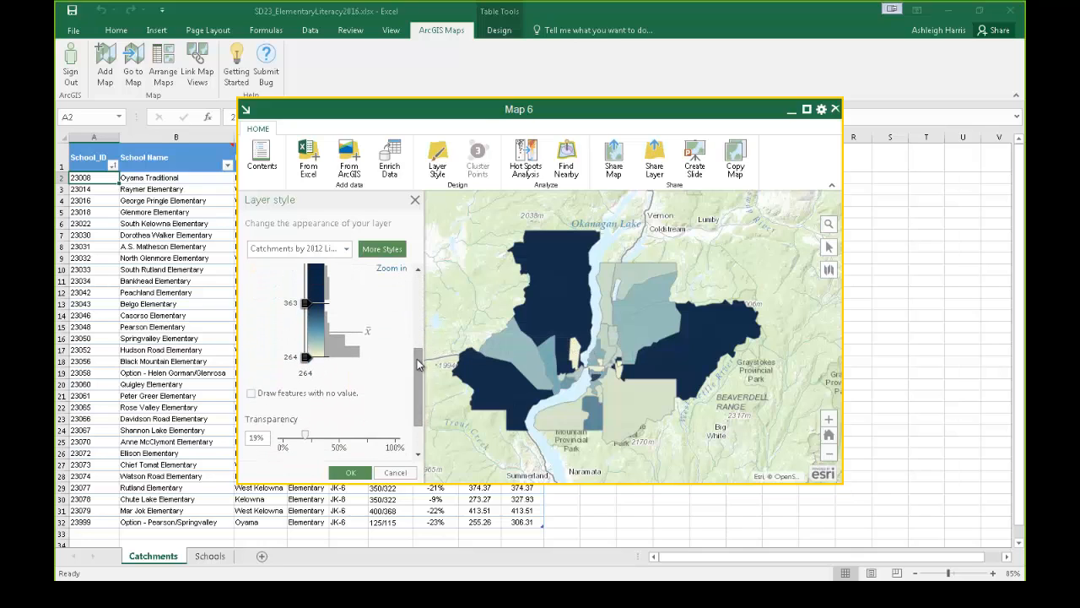
click(354, 472)
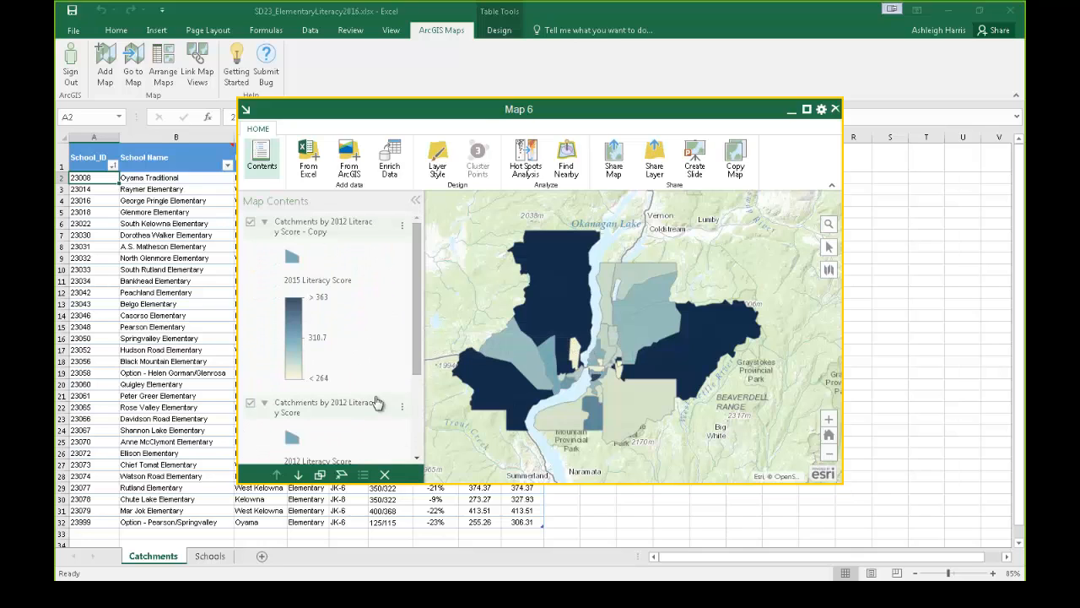
Maximize the map, frame the catchments, and toggle the 2015 layer's visibility to compare it with the 2012 layer
click(807, 109)
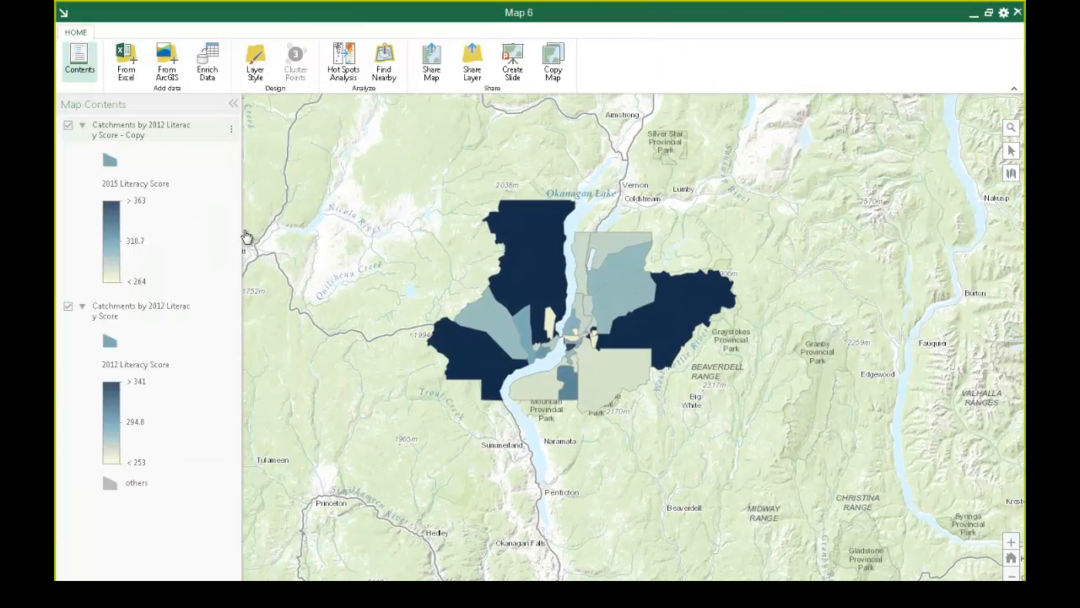
scroll(533, 339, up, 1)
drag(381, 245, 392, 283)
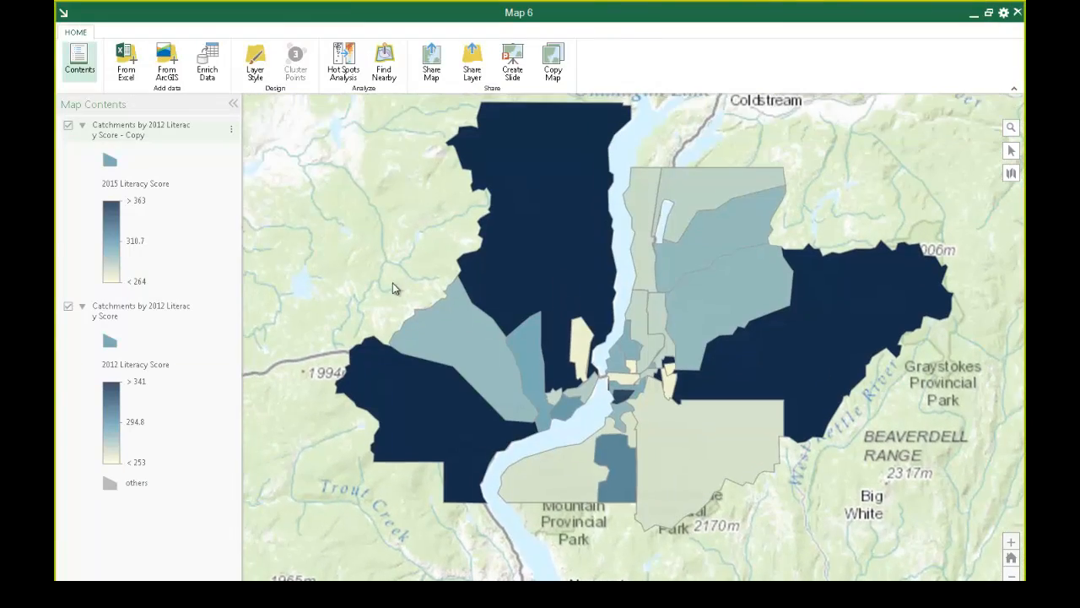
click(68, 128)
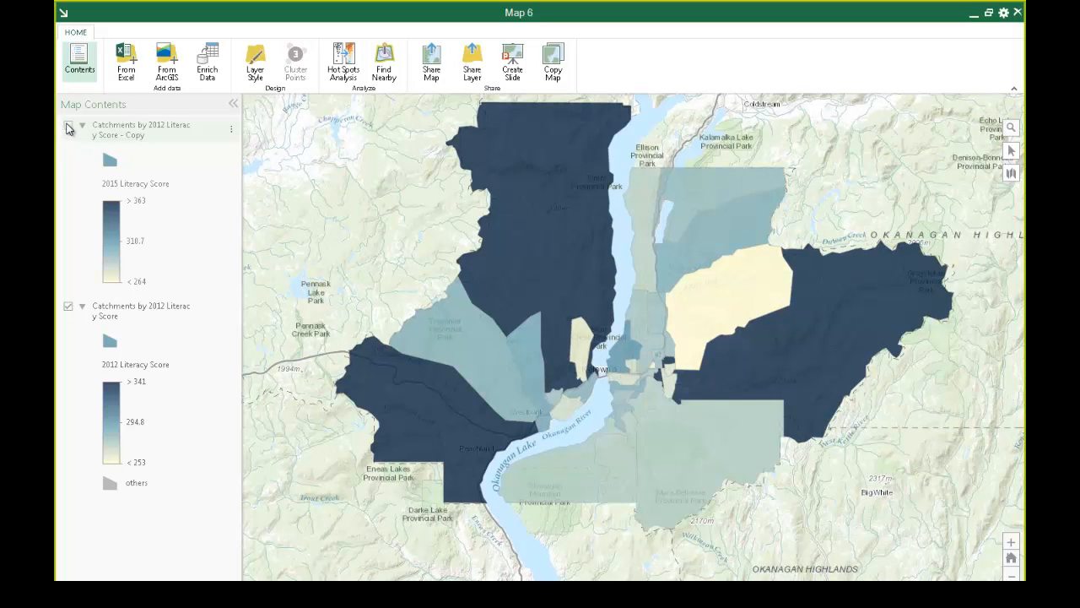
click(68, 128)
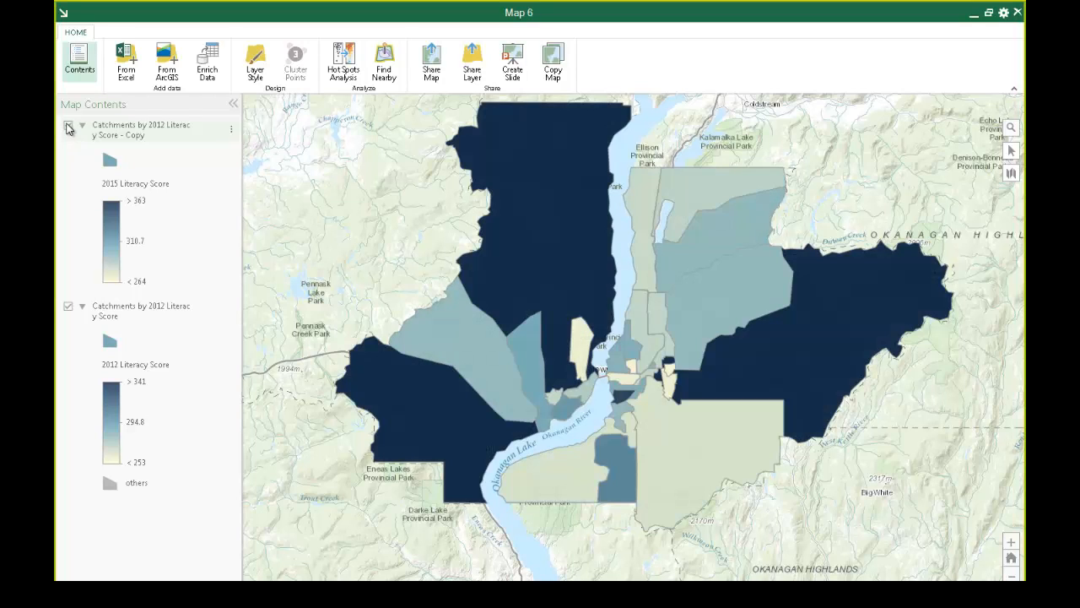
Set the transparency of both the 2015 and 2012 literacy layers to 0% and compare them by toggling the 2015 layer
click(231, 129)
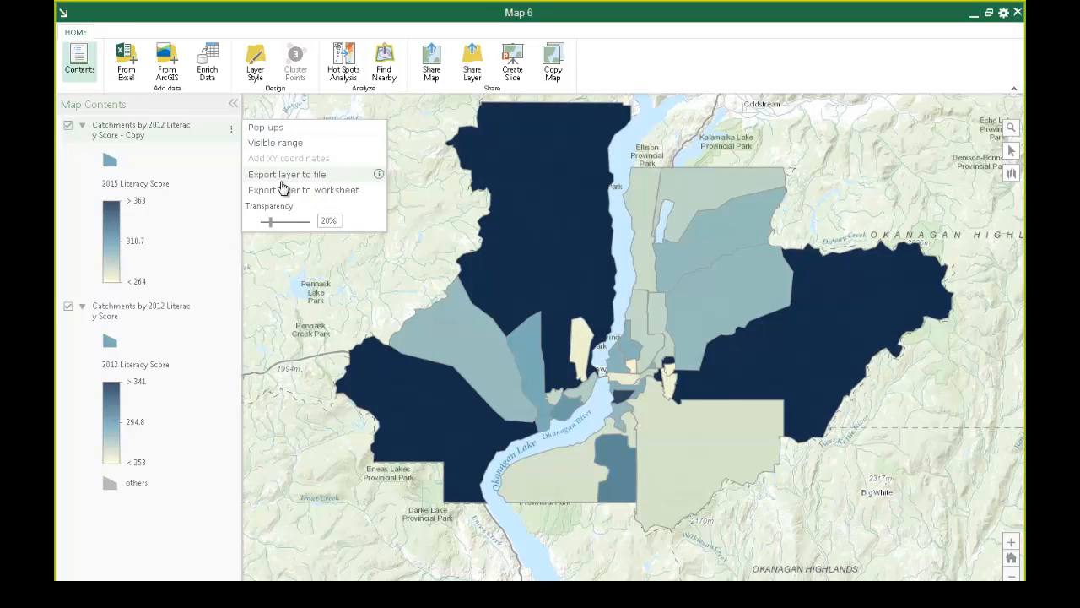
drag(280, 222, 267, 222)
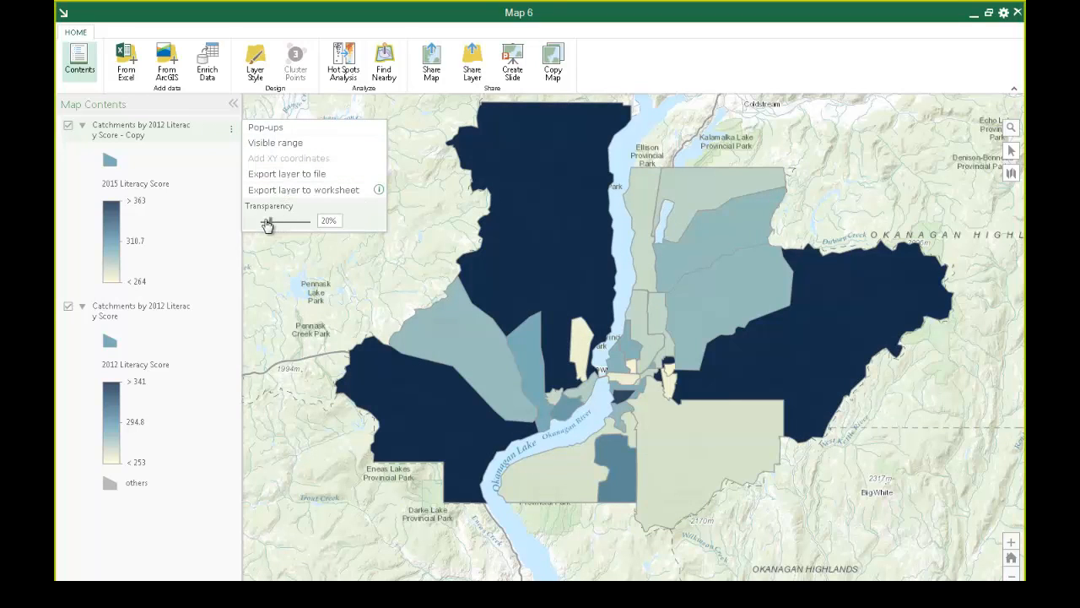
click(167, 318)
click(231, 311)
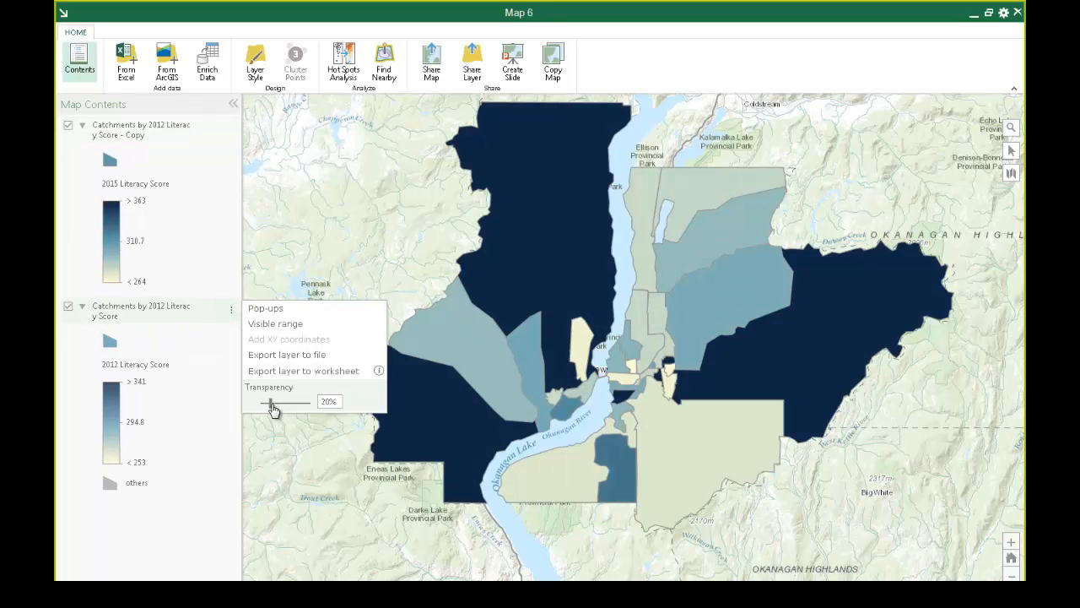
drag(272, 409, 263, 408)
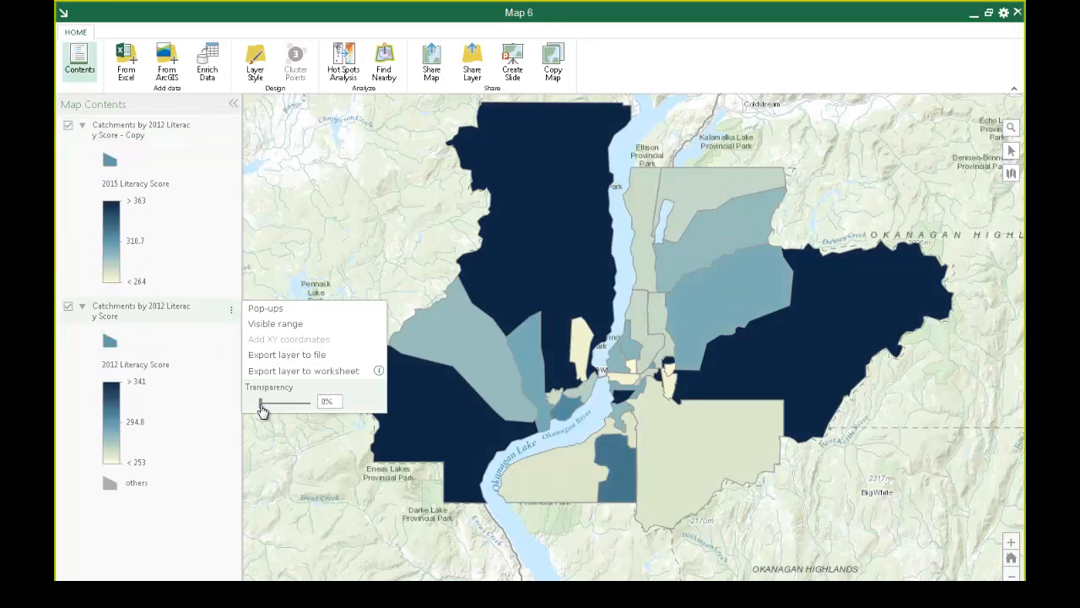
click(68, 126)
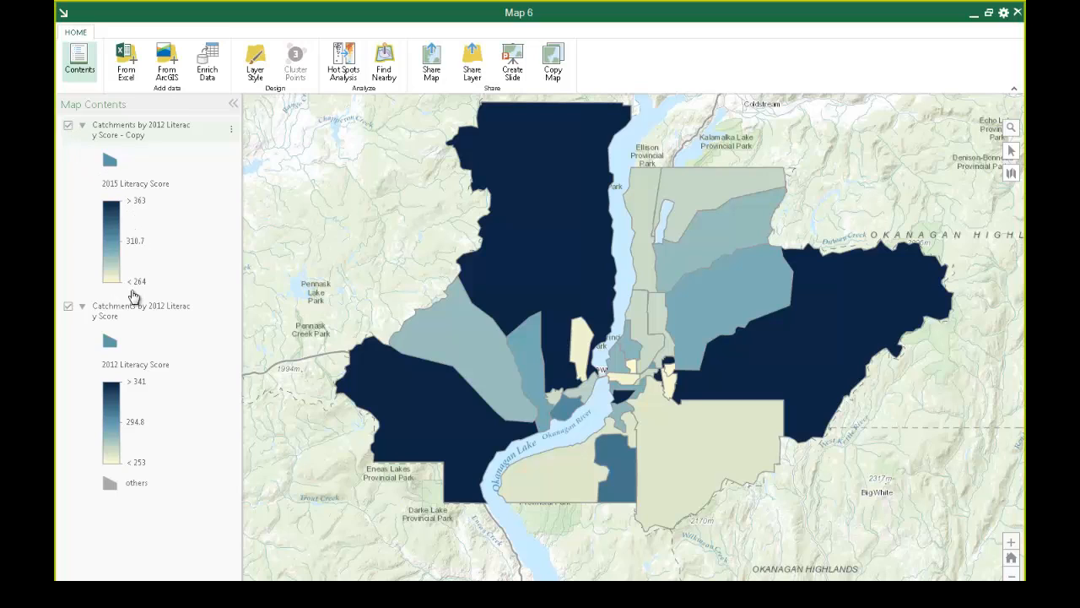
Apply the Above and Below theme to the 2015 Literacy Score layer with a midpoint of 273
click(256, 74)
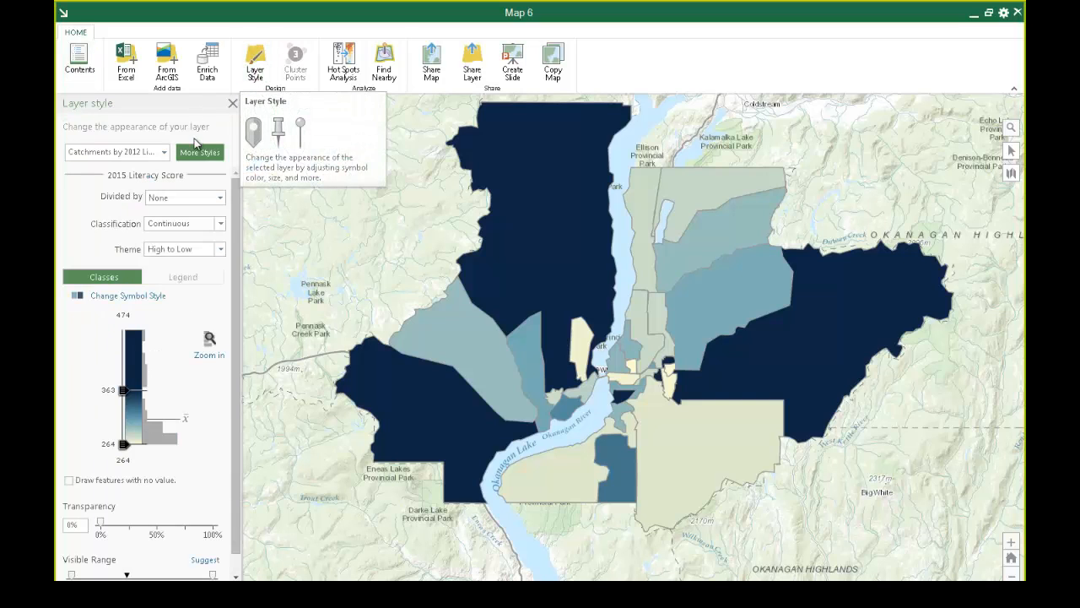
click(221, 250)
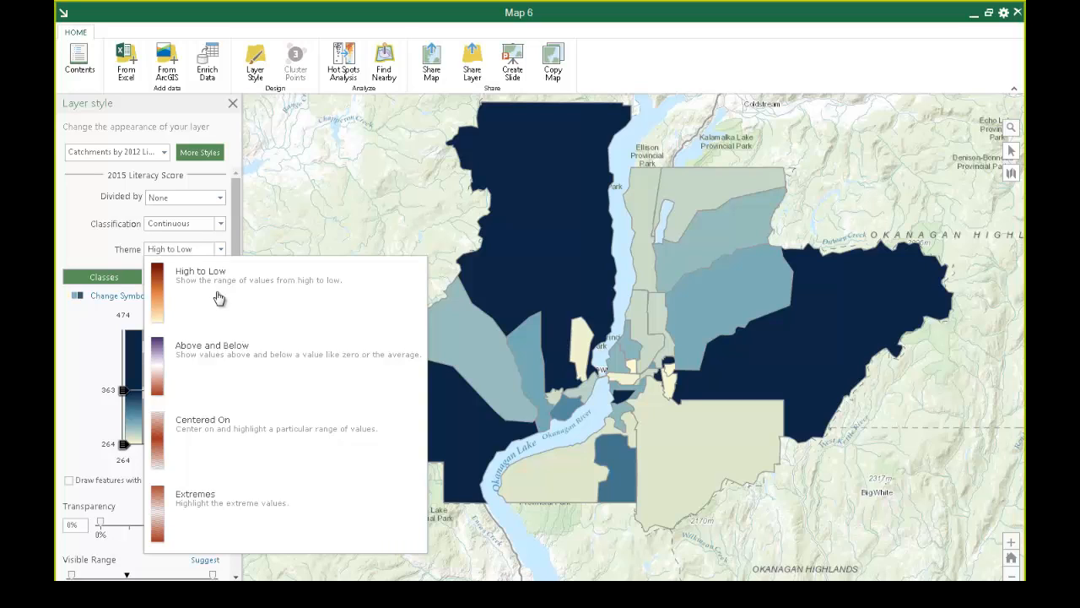
click(206, 372)
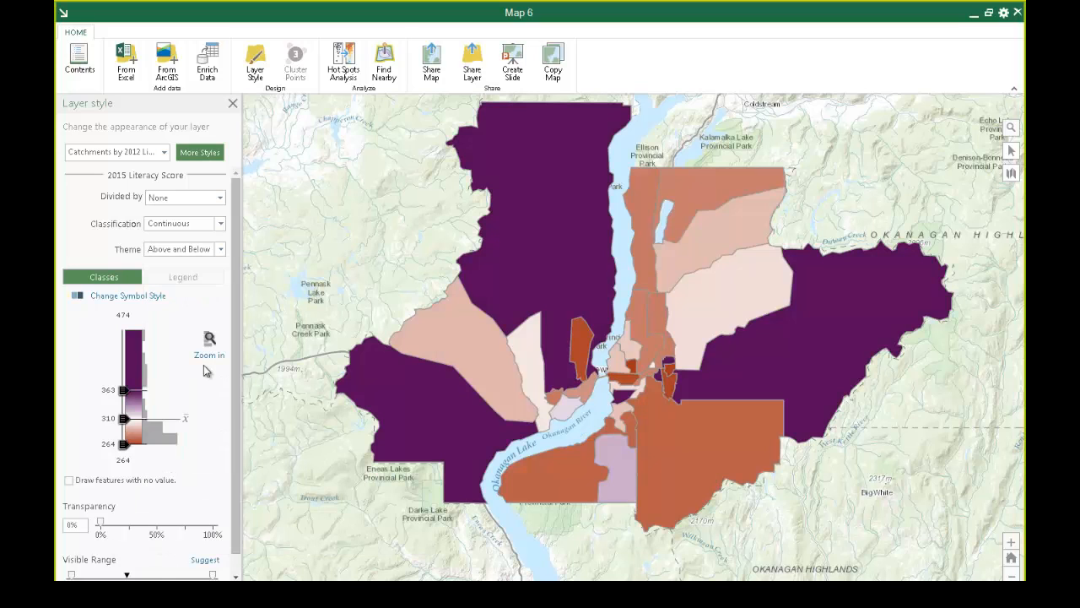
click(109, 420)
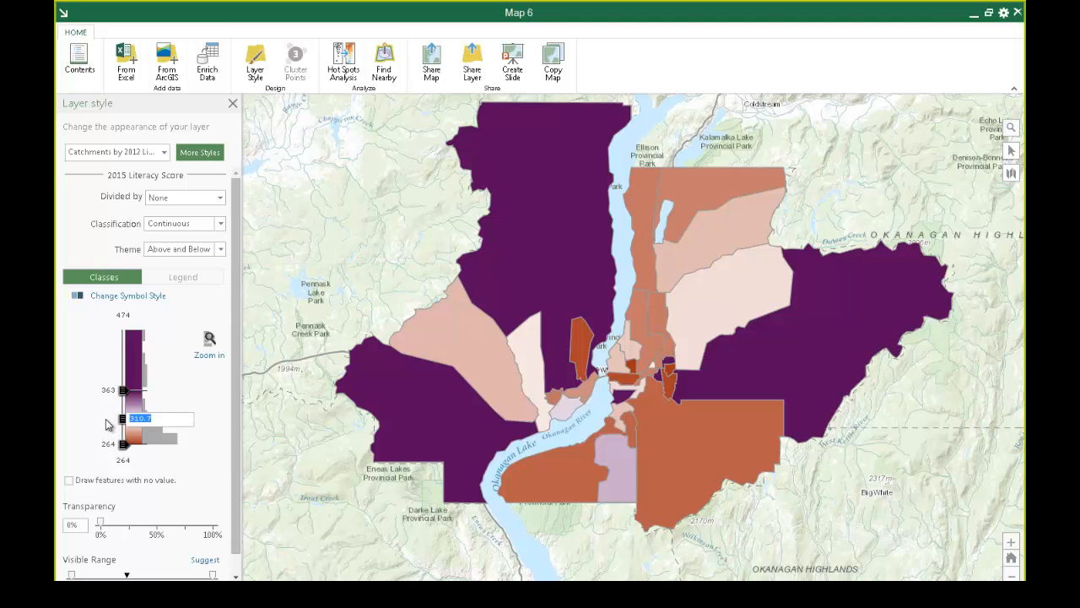
text(273)
key(Return)
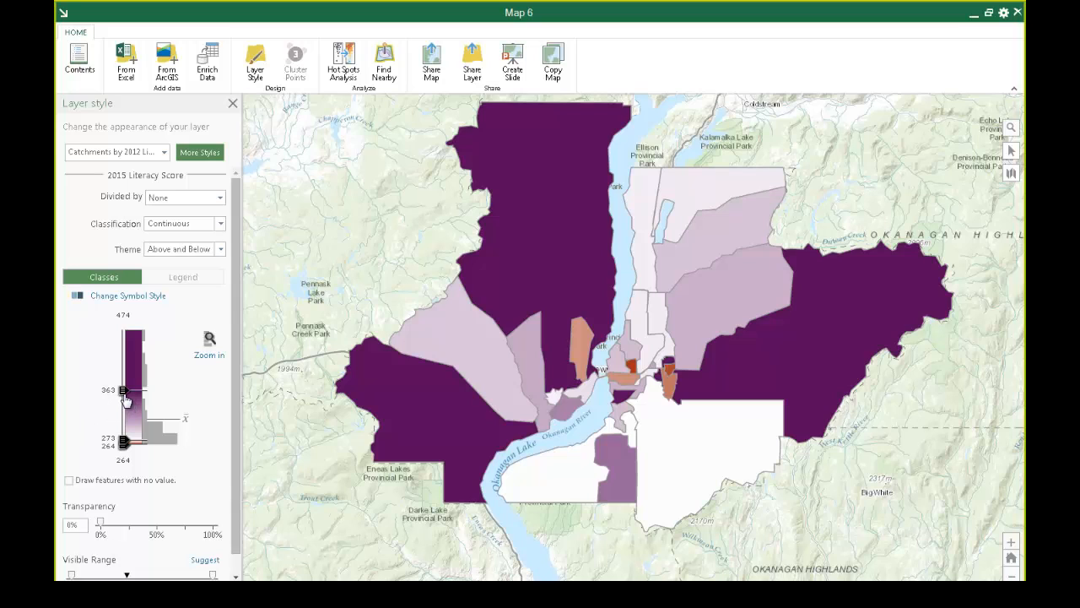
Set the upper break of the 2015 Literacy Score color ramp to 341, keeping 264 as the lower break
drag(124, 395, 124, 396)
click(100, 396)
text(341)
key(Return)
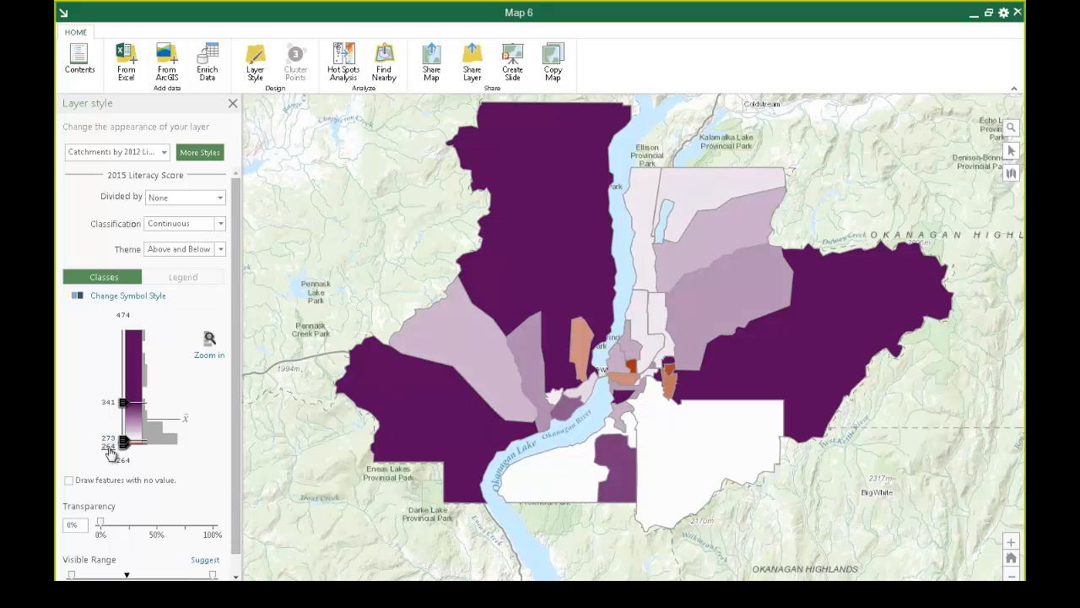
click(109, 449)
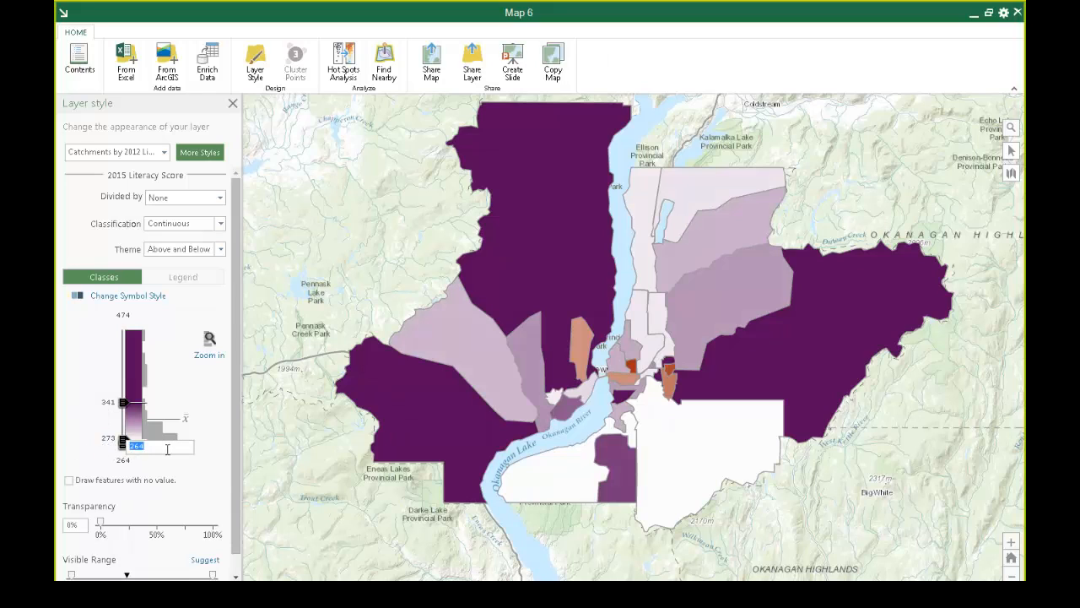
click(76, 456)
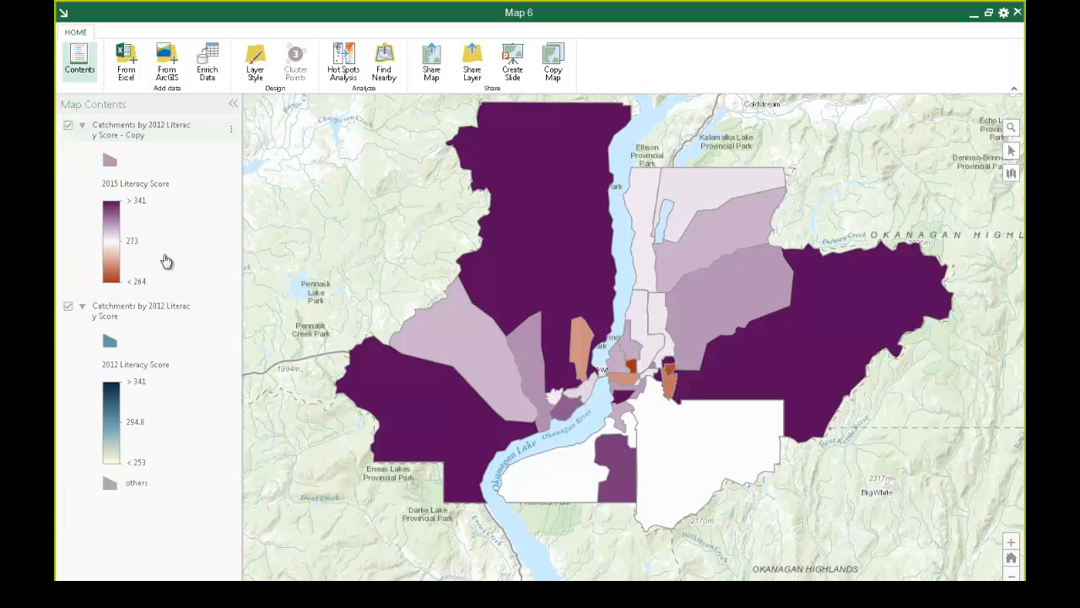
Apply the Above and Below theme to the 2012 Literacy Score layer, keeping its Counts and Amounts (Color) style
click(258, 72)
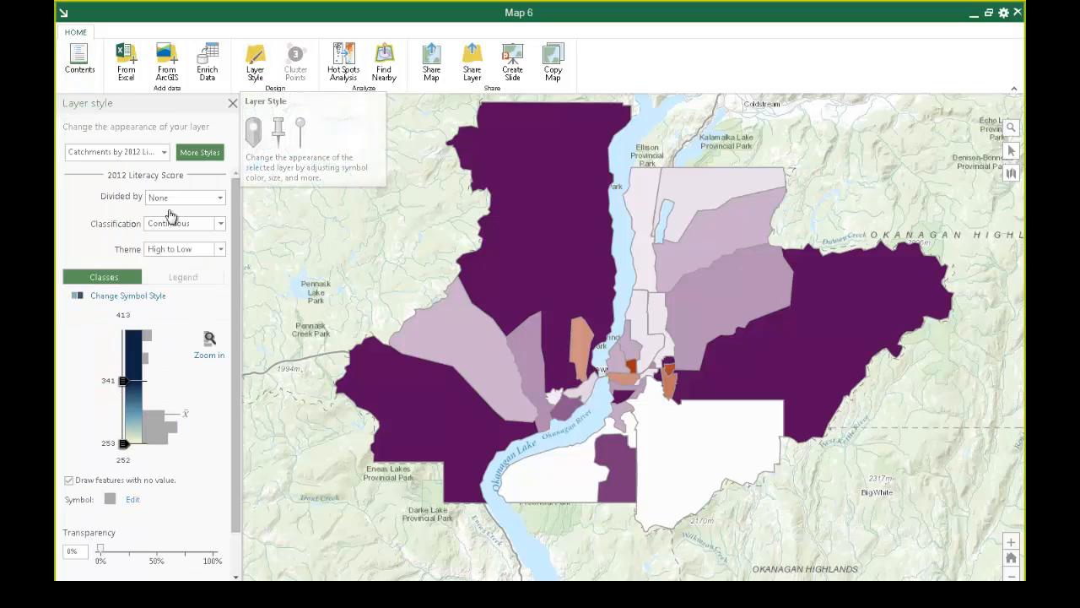
click(197, 156)
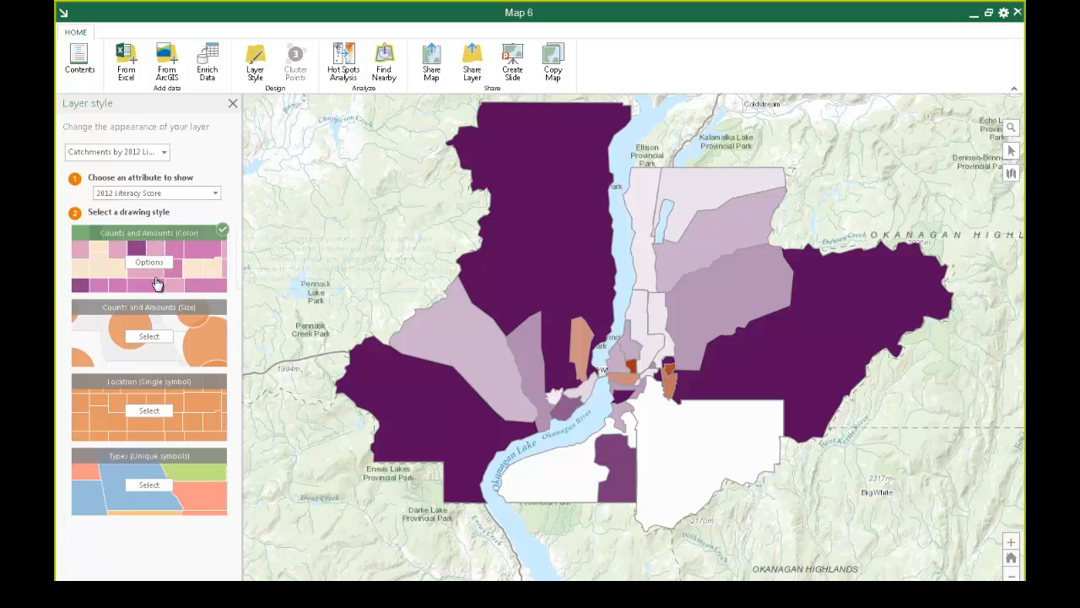
click(150, 263)
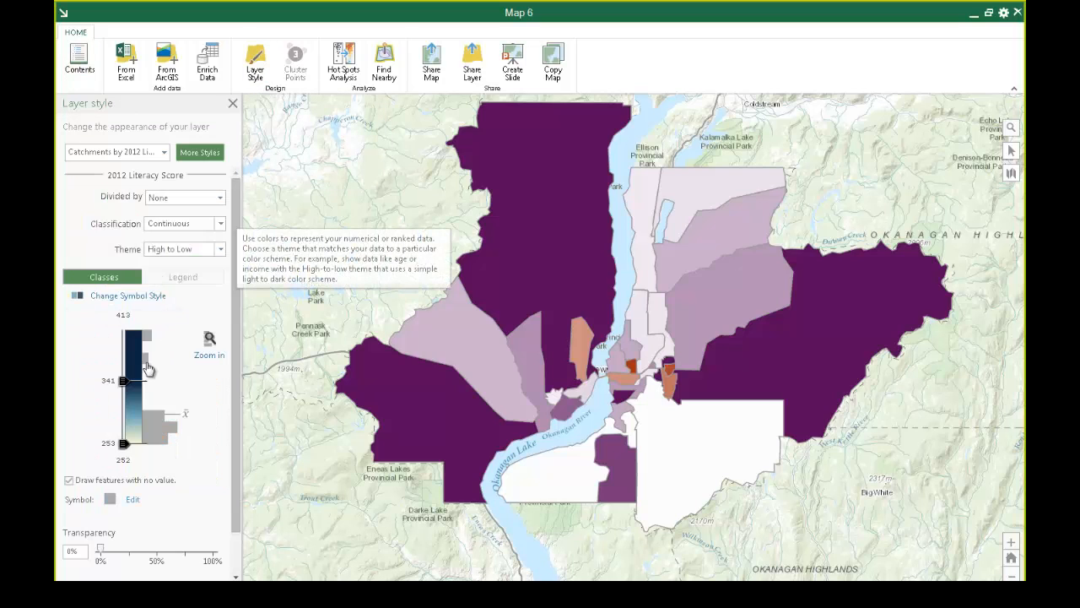
click(173, 249)
click(203, 349)
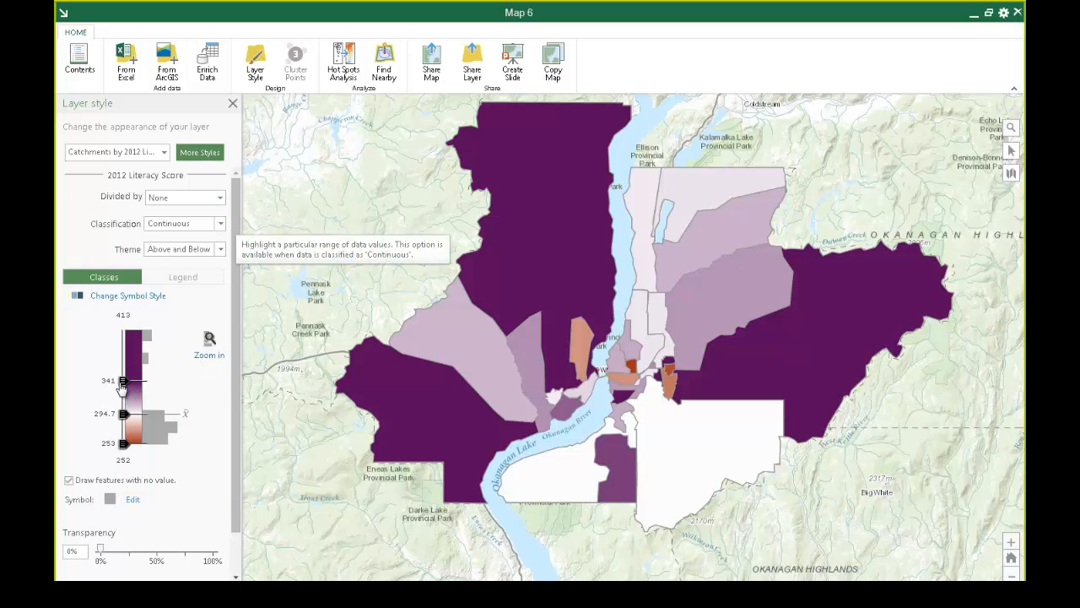
Set the 2012 Literacy Score color ramp's midpoint to 273 and lower break to 264, and hide the 2015 layer to compare
click(119, 415)
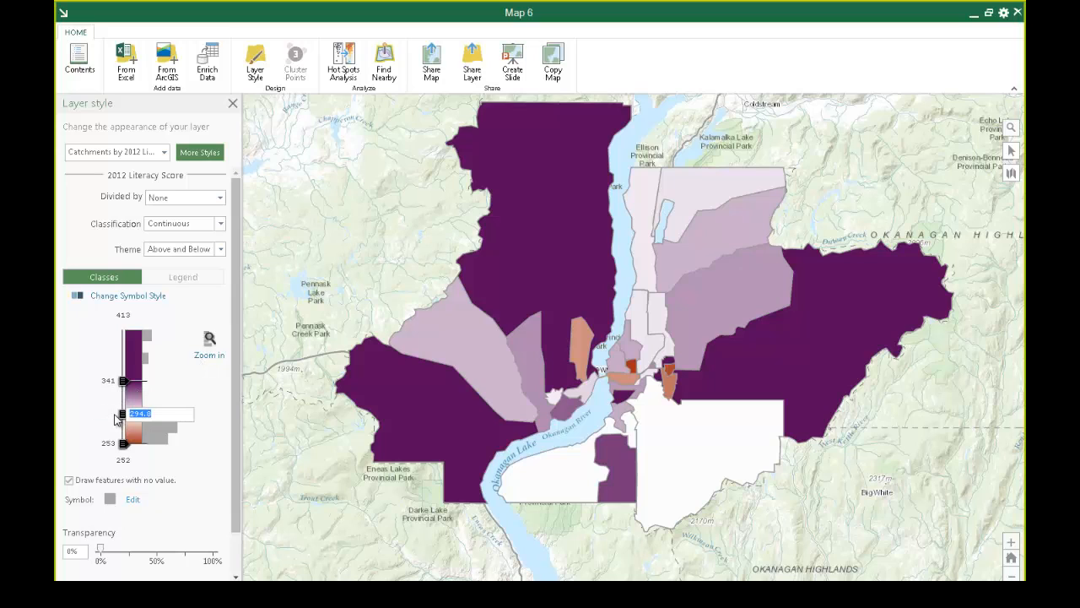
text(273264)
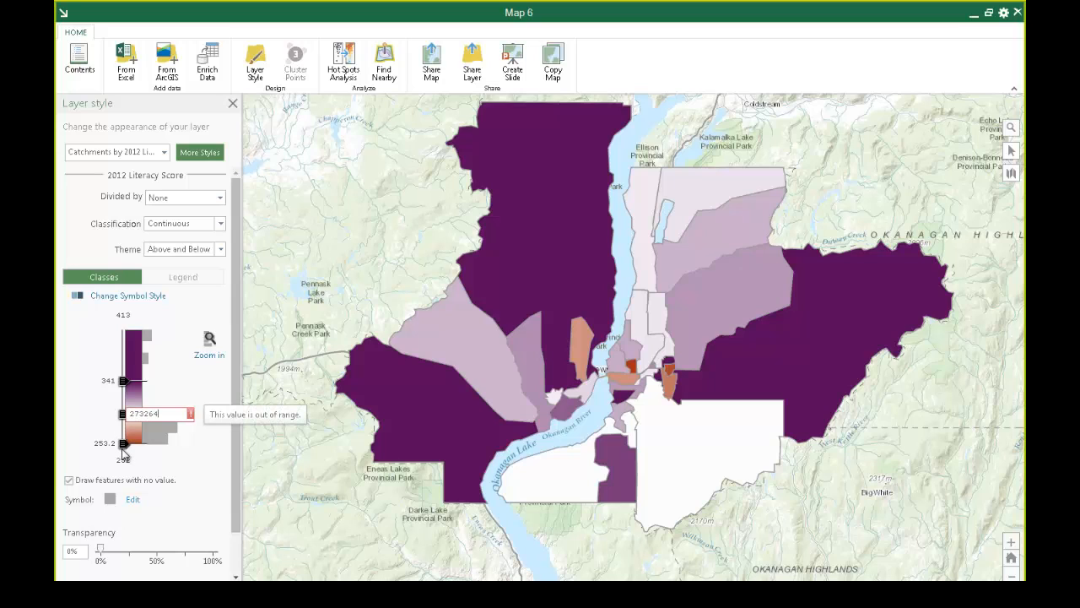
drag(161, 417, 98, 419)
text(2)
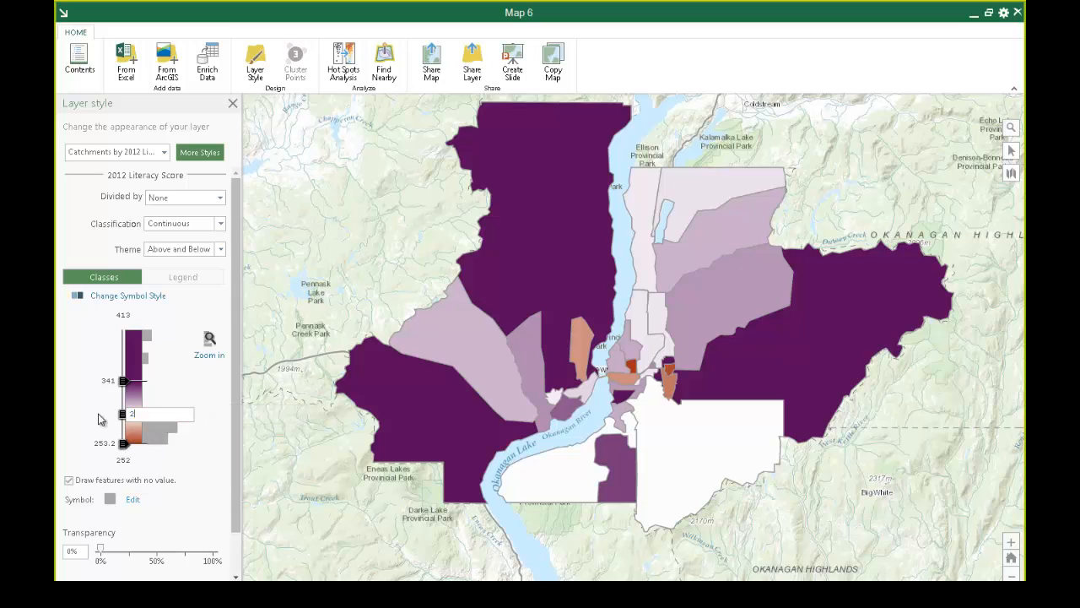
text(73)
click(103, 443)
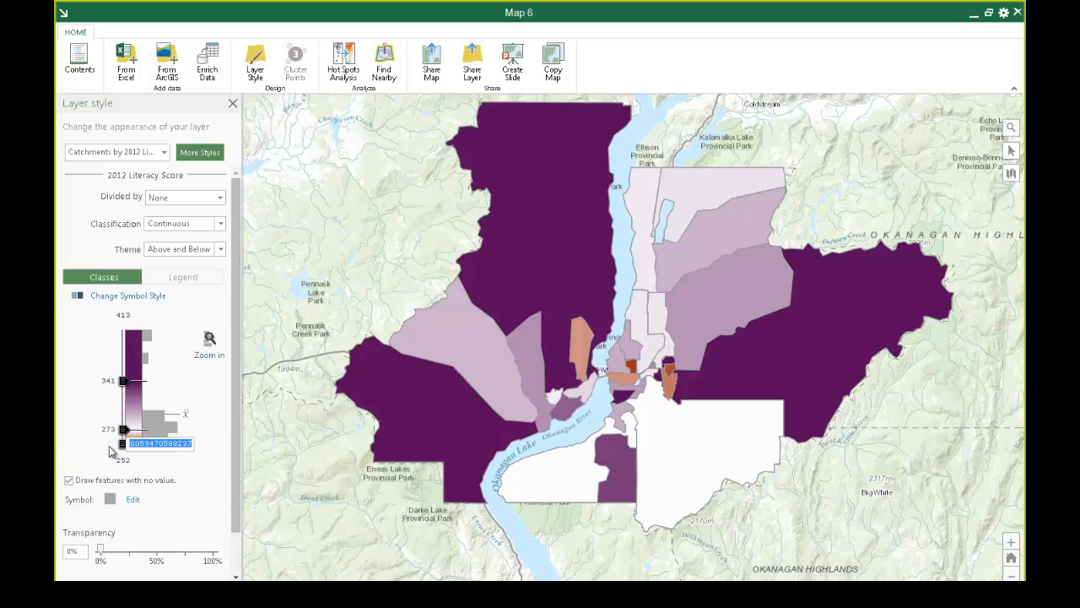
text(264)
key(Return)
click(232, 103)
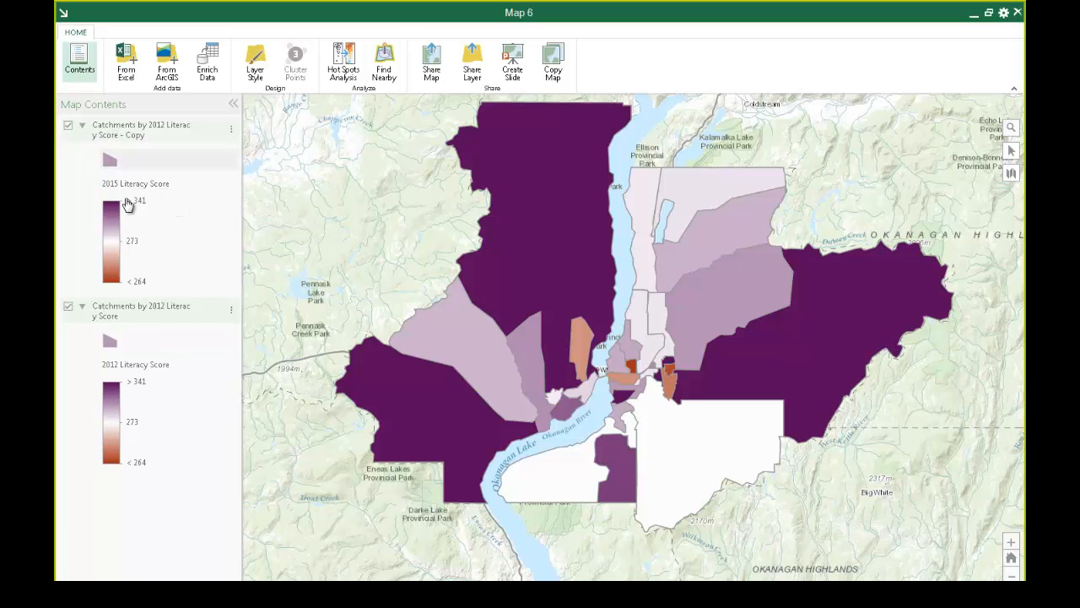
click(67, 126)
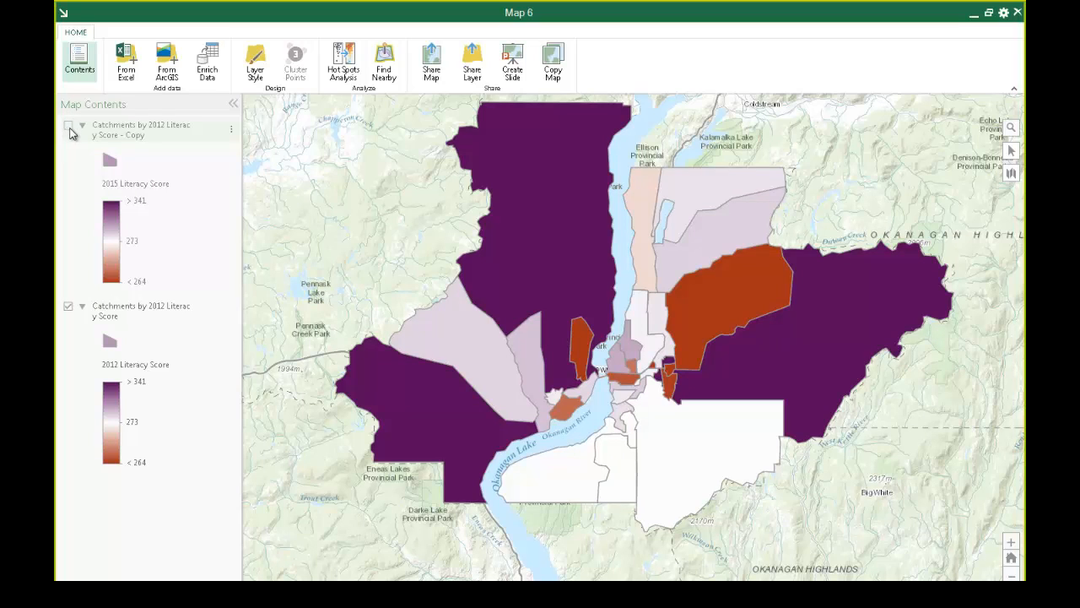
Show and hide the 2015 Literacy Score layer to compare it with the 2012 scores
click(69, 127)
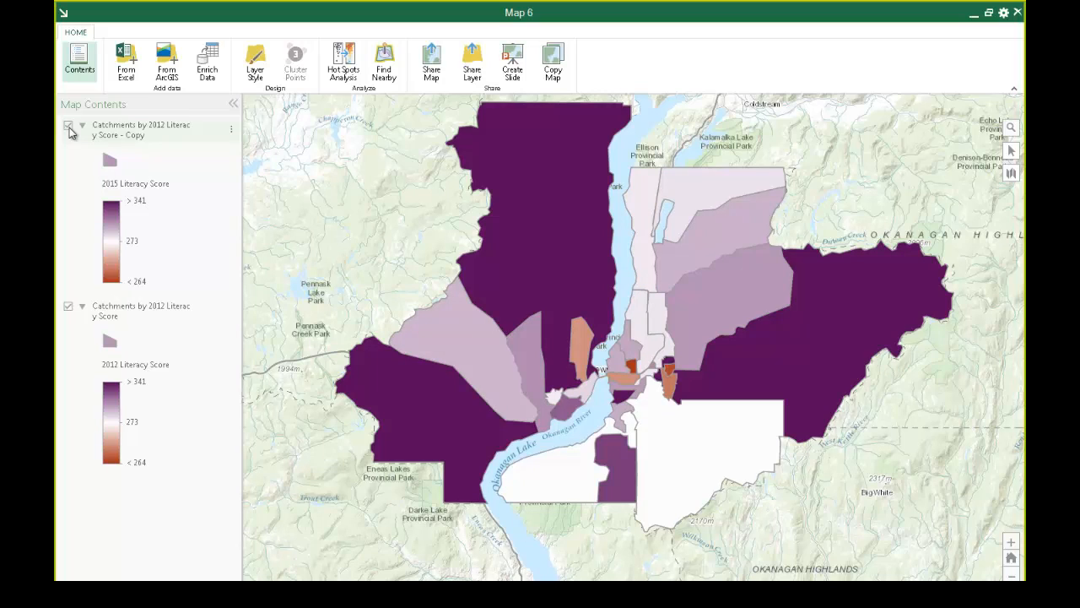
click(68, 127)
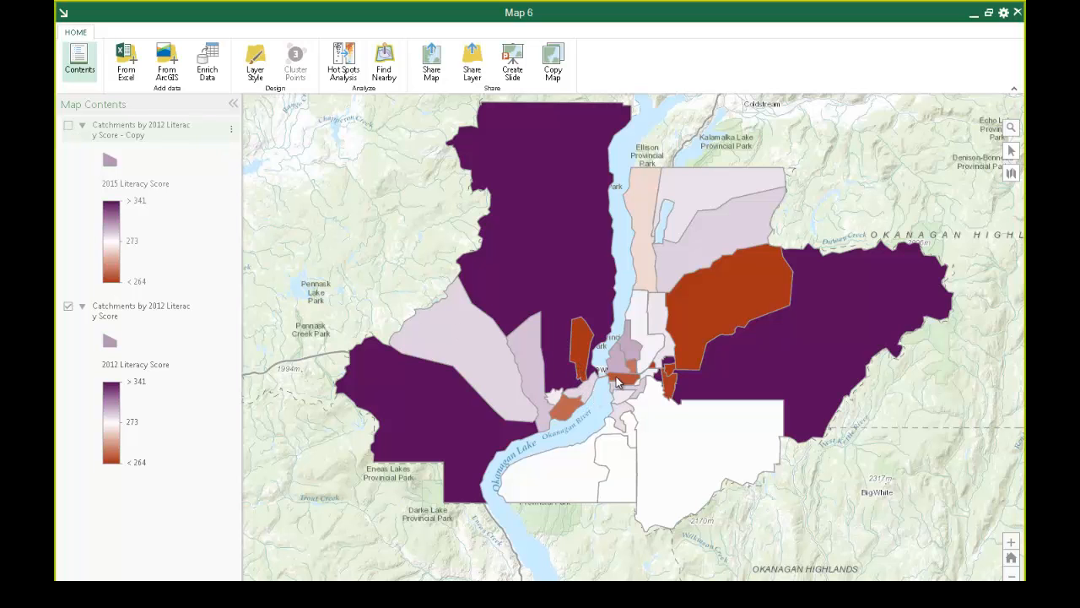
Open the infographic for the A.S. Matheson Elementary catchment on the 2012 layer and move it clear of the selected area
scroll(641, 386, up, 2)
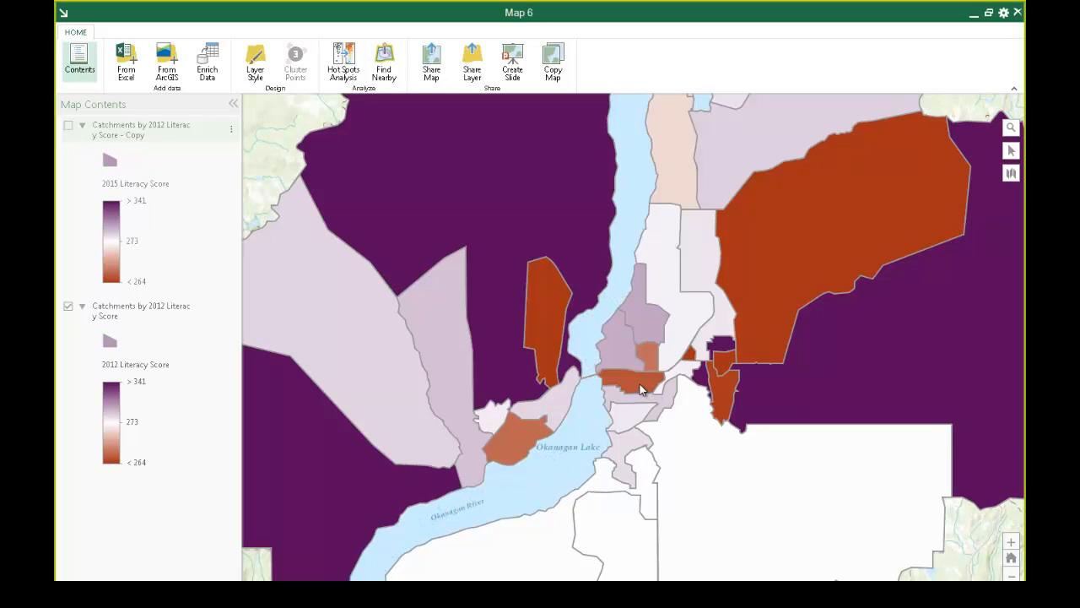
click(625, 384)
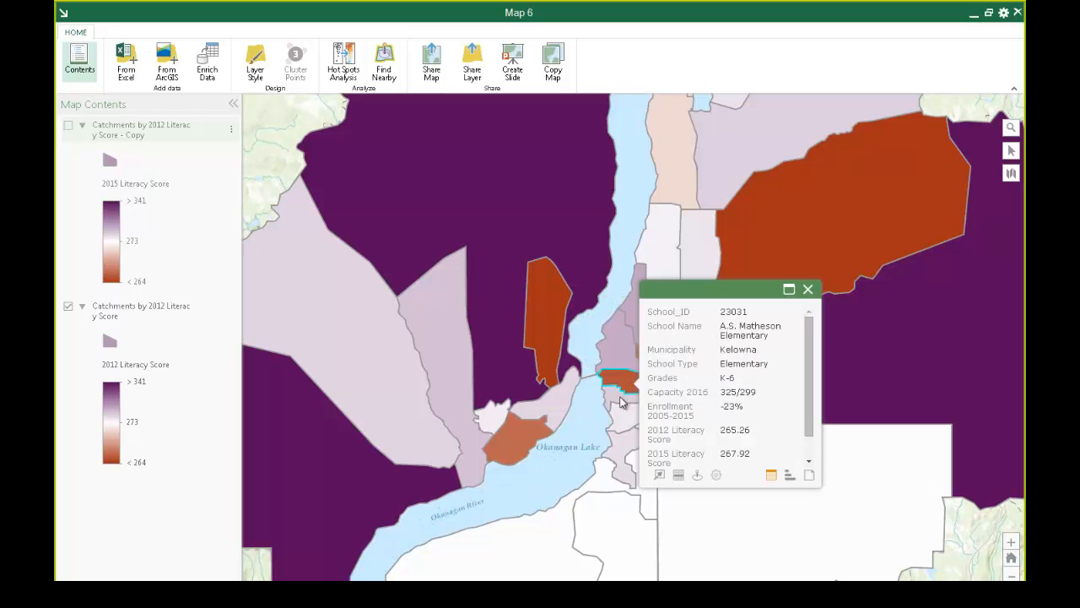
click(790, 478)
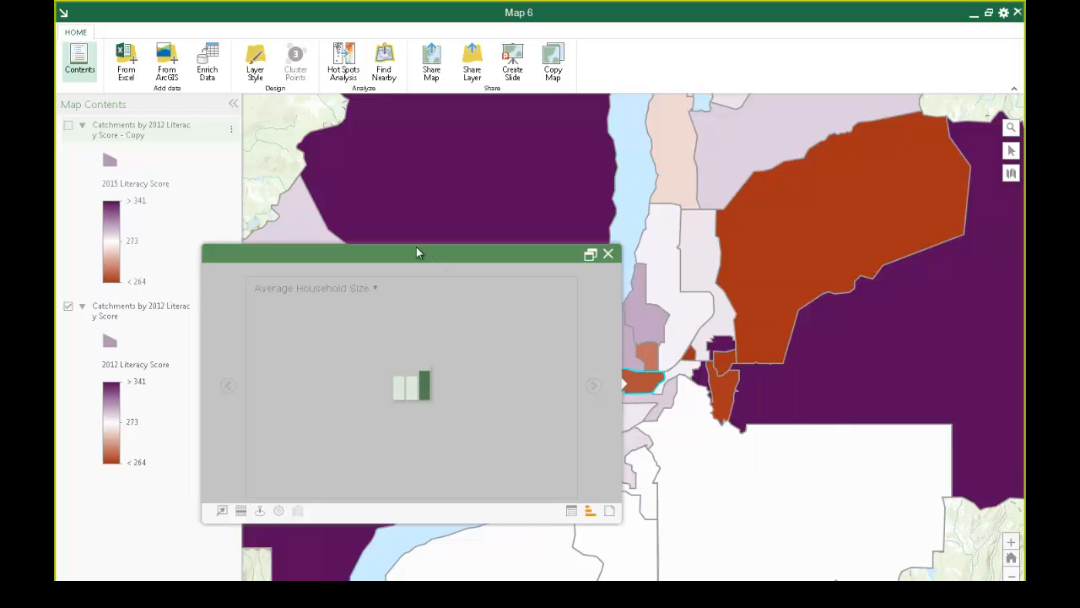
drag(426, 257, 710, 96)
right_click(710, 94)
click(681, 157)
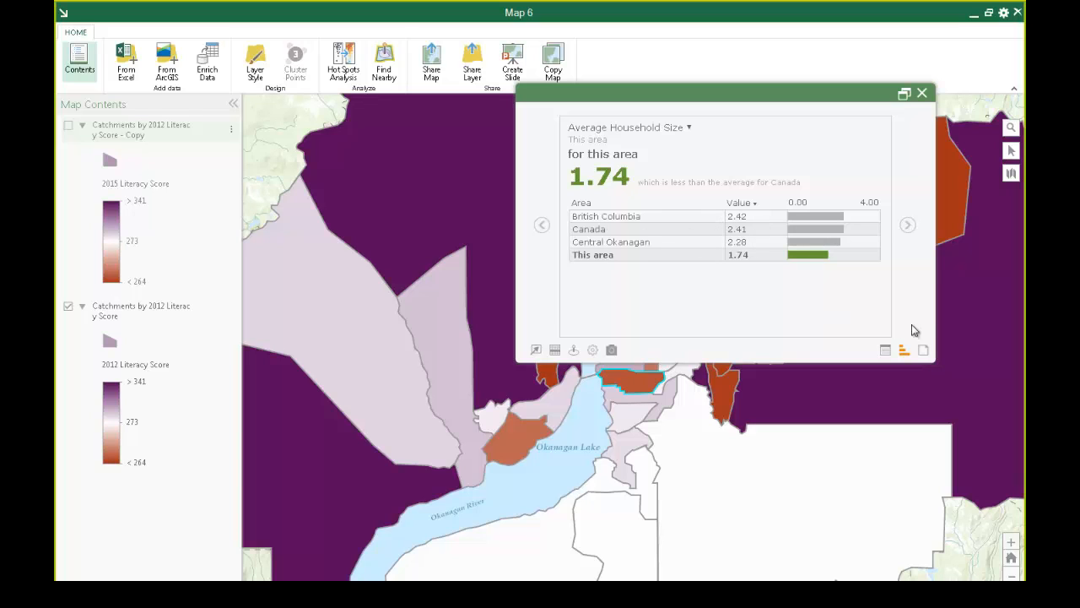
Browse the catchment's Age Pyramid and Households By Income infographics, returning to Average Household Size
click(908, 228)
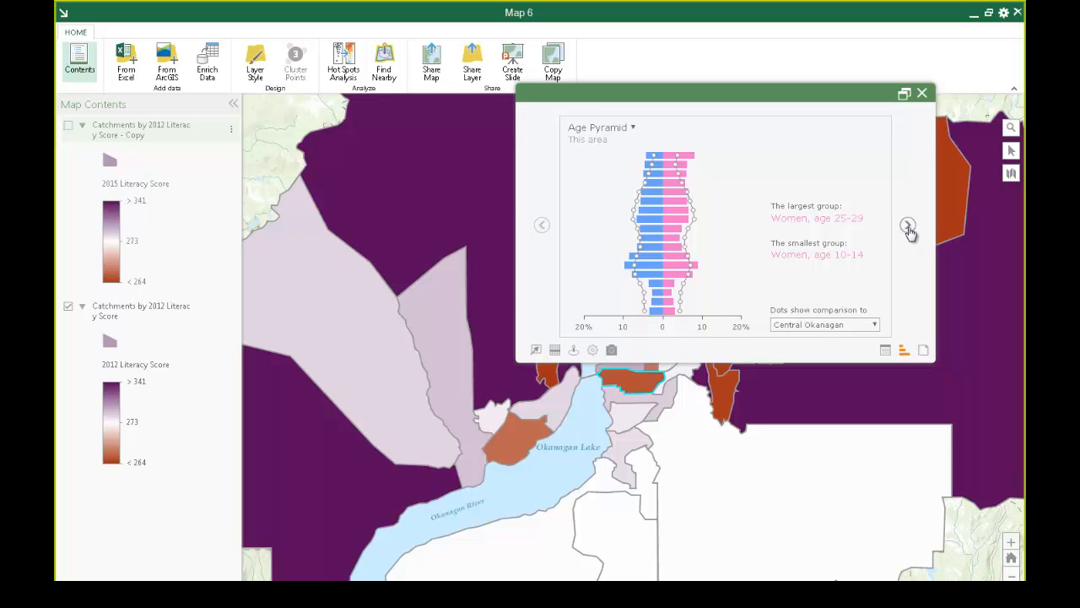
click(908, 228)
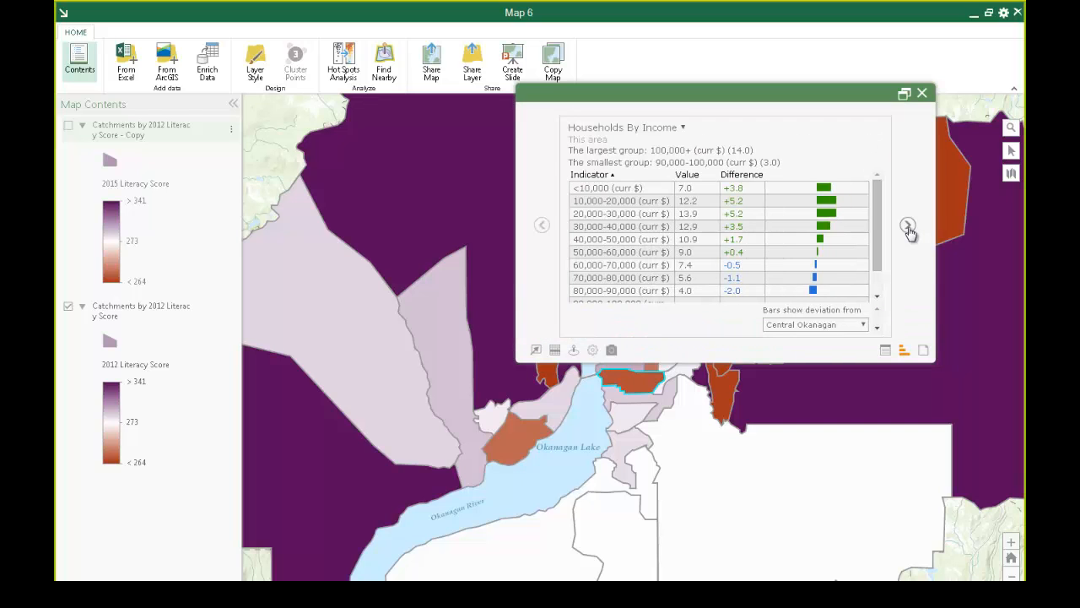
click(908, 227)
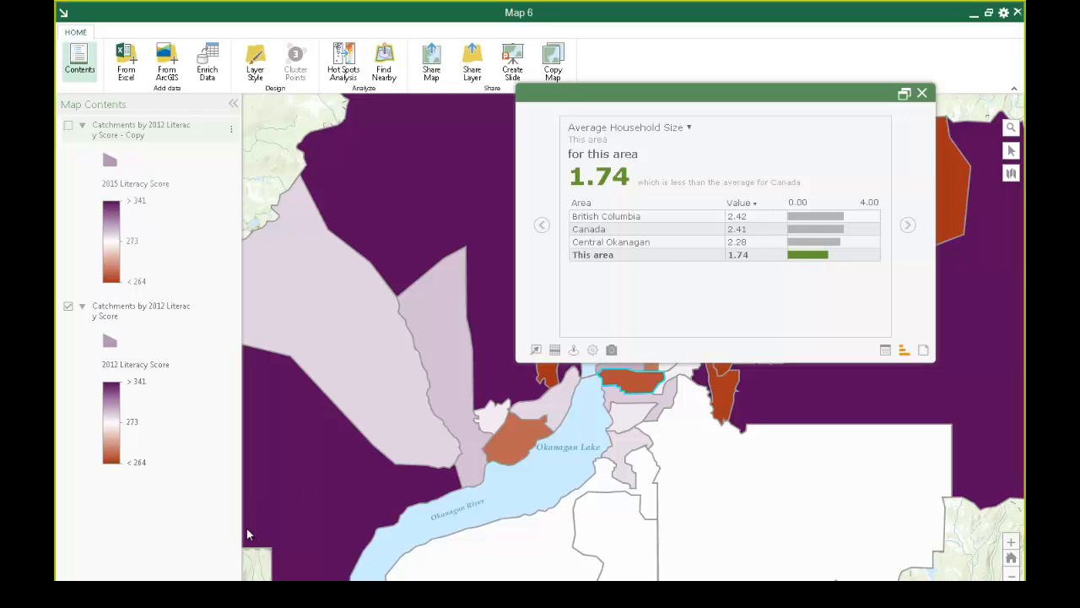
Switch to the Excel workbook and point out the 2012 and 2015 Literacy Score column headers in the Catchments sheet
click(973, 12)
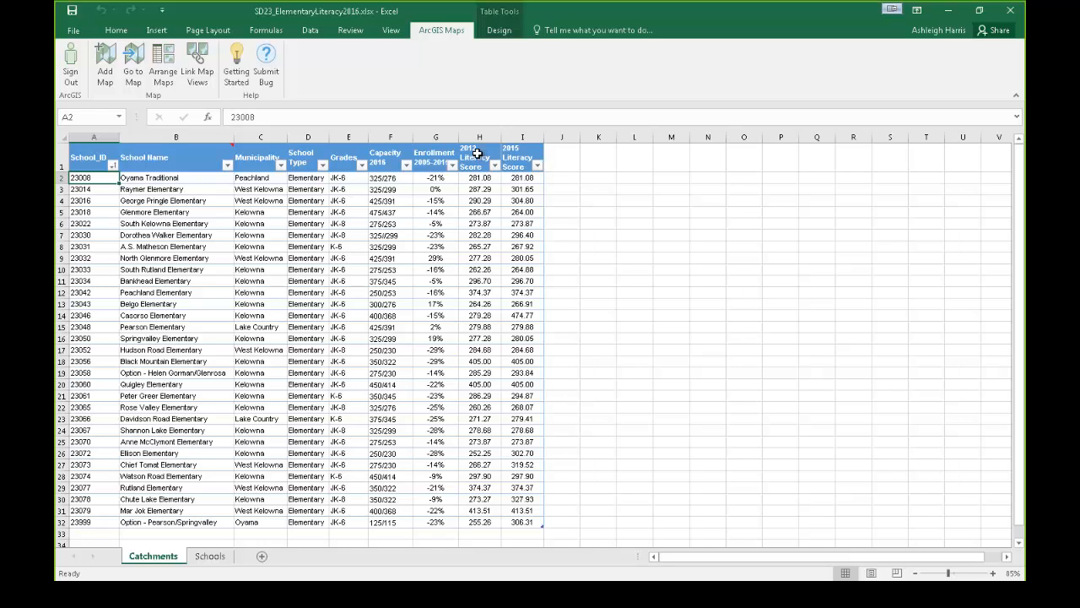
drag(478, 155, 528, 160)
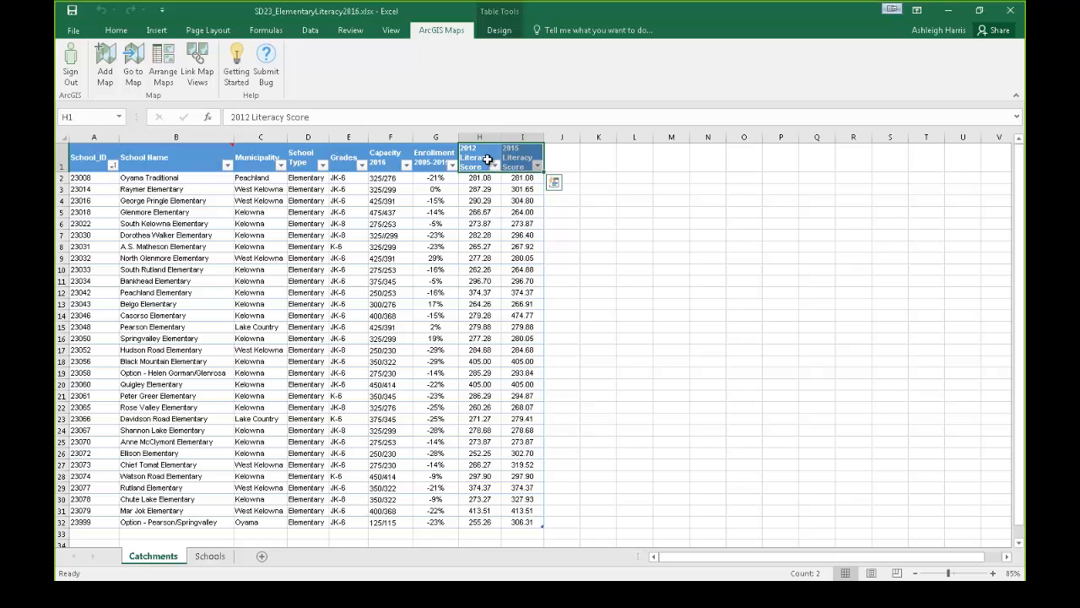
click(570, 151)
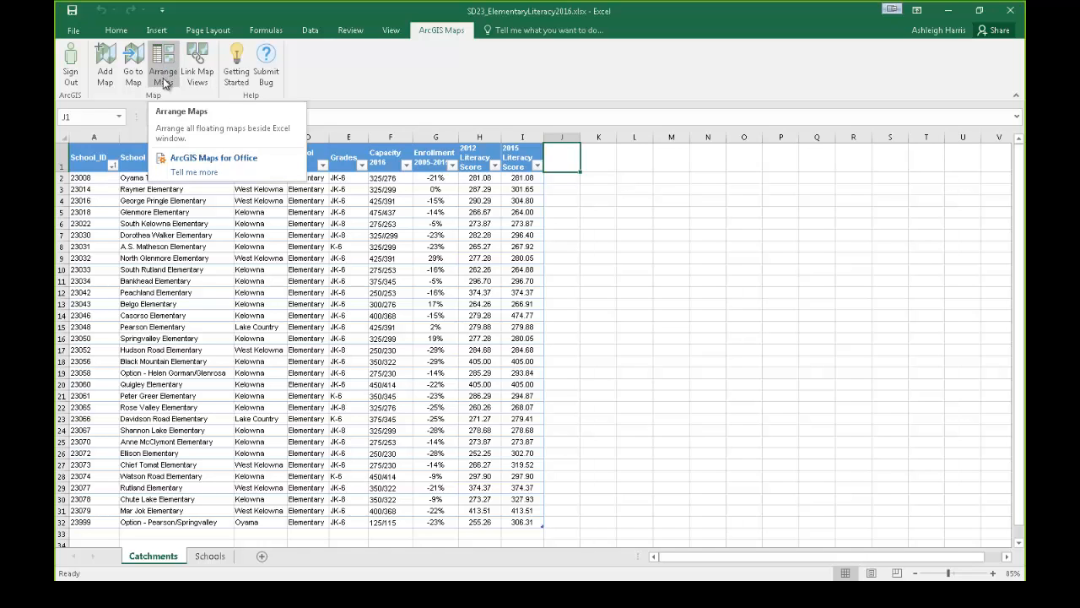
Arrange the map beside the worksheet, and clear the infographic and map contents to show all catchments
click(164, 73)
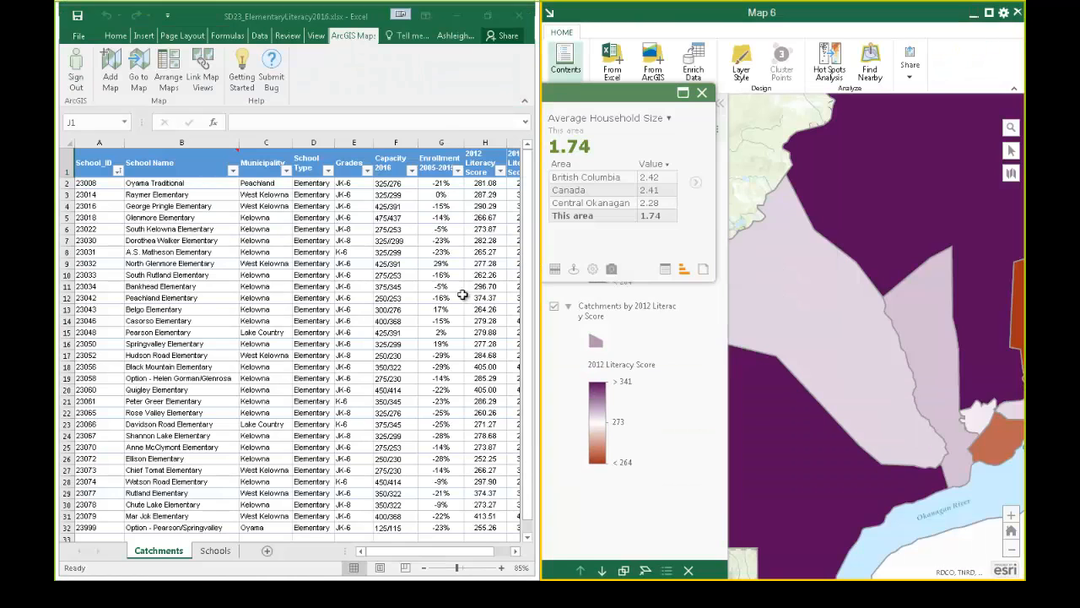
drag(373, 559, 456, 557)
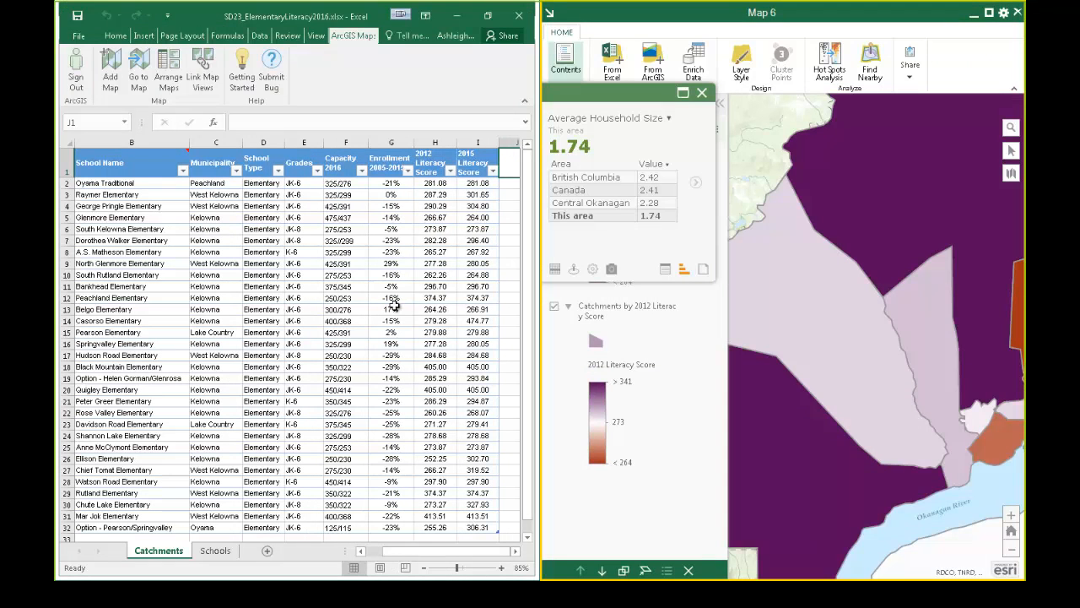
click(846, 342)
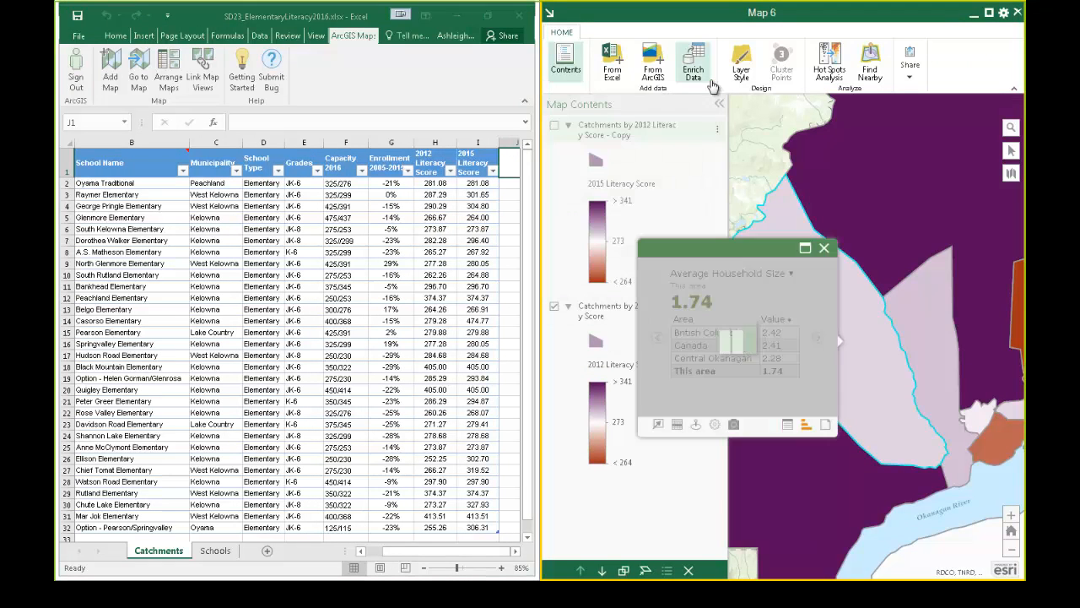
click(826, 247)
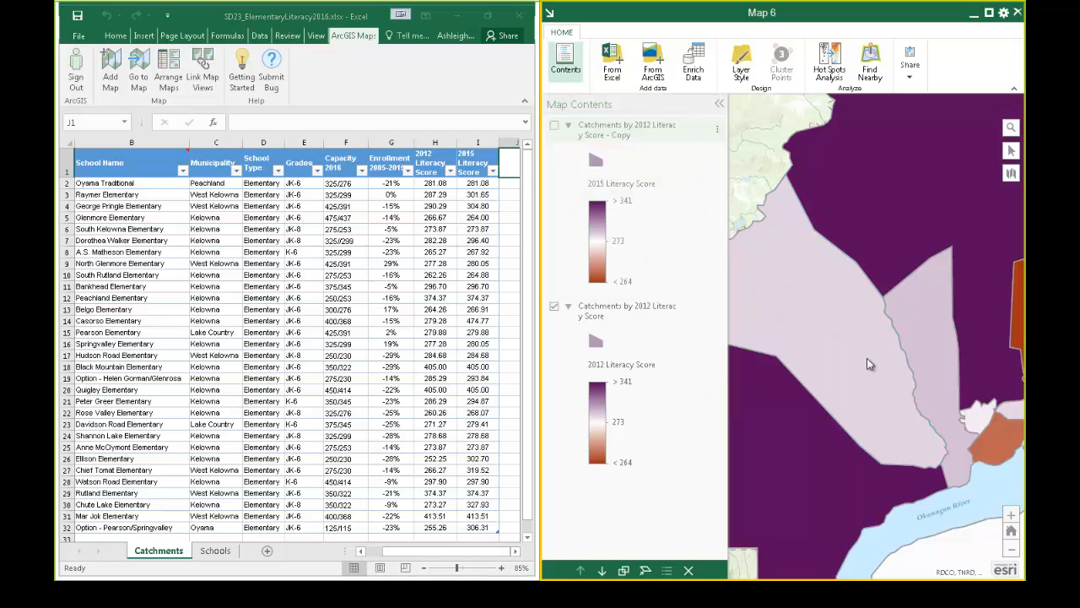
scroll(867, 358, down, 2)
click(719, 103)
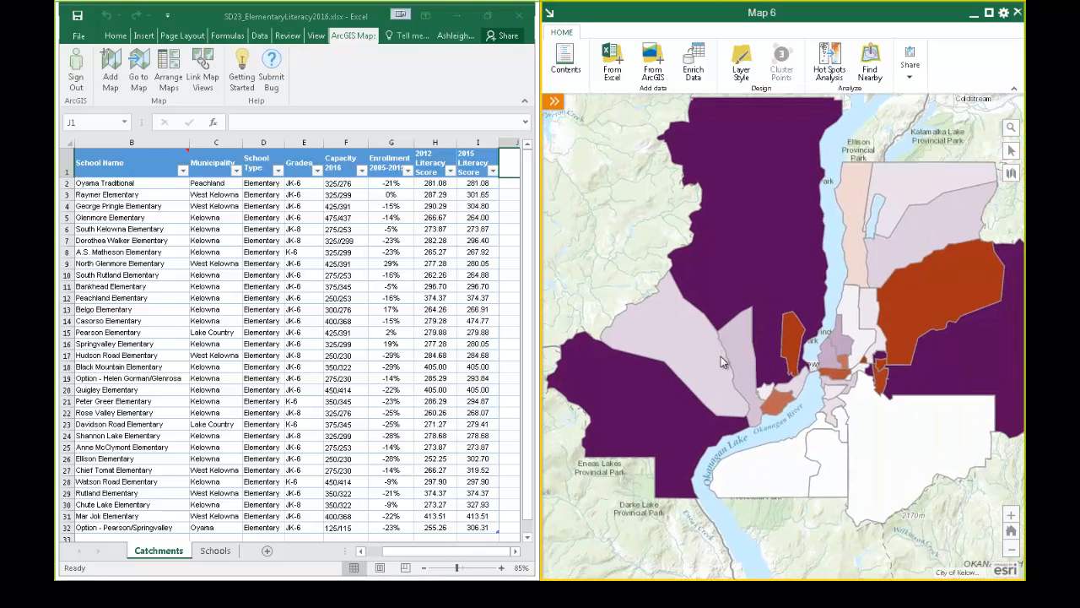
Start enriching the catchments layer with the 2015 Median and 2015 Average household income (curr $) variables for Canada
click(696, 66)
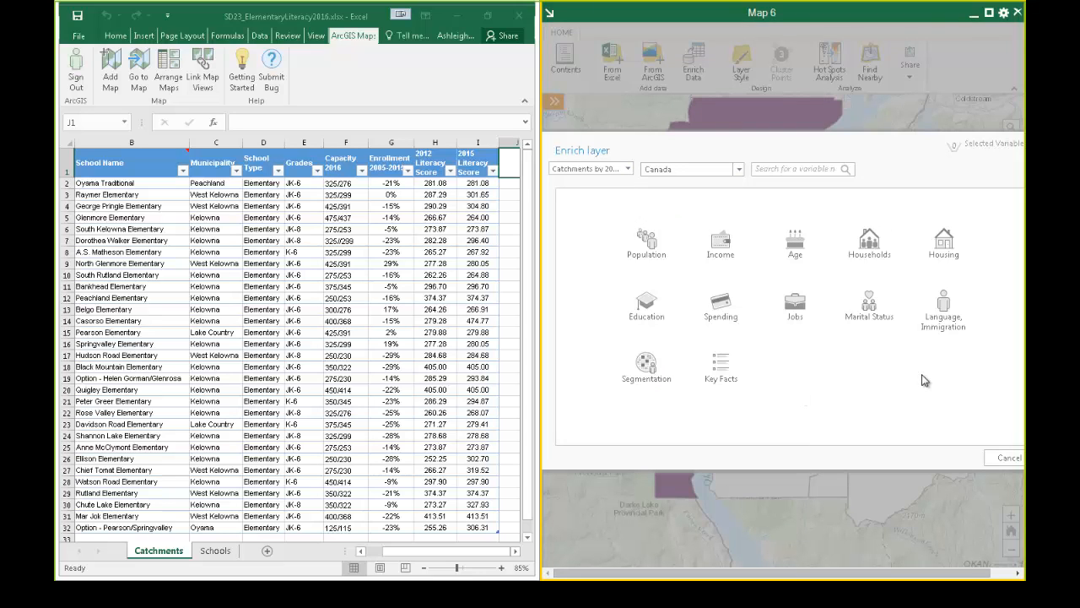
click(724, 244)
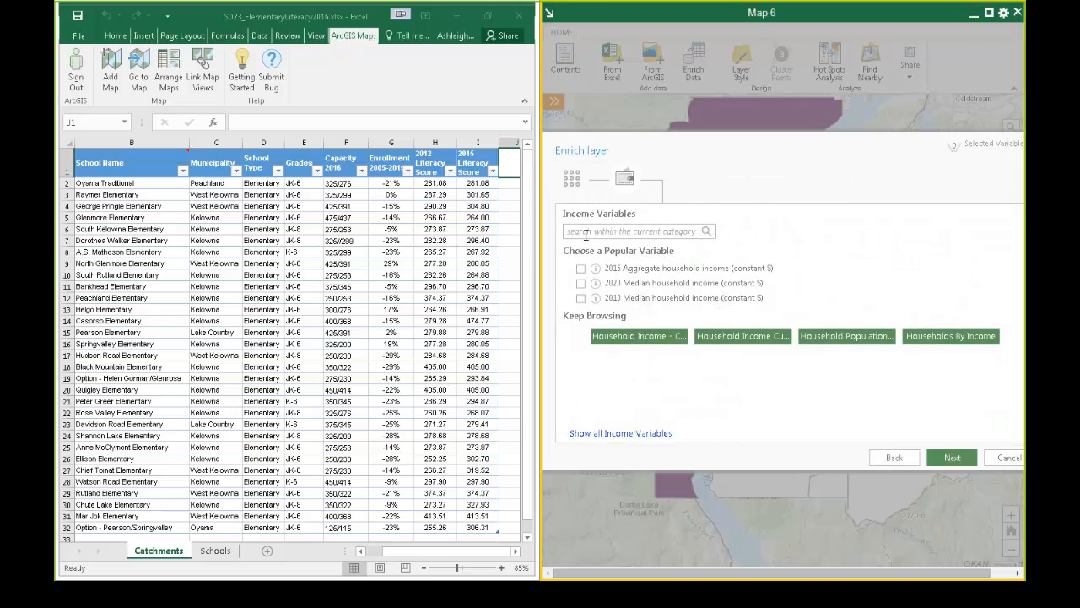
click(613, 434)
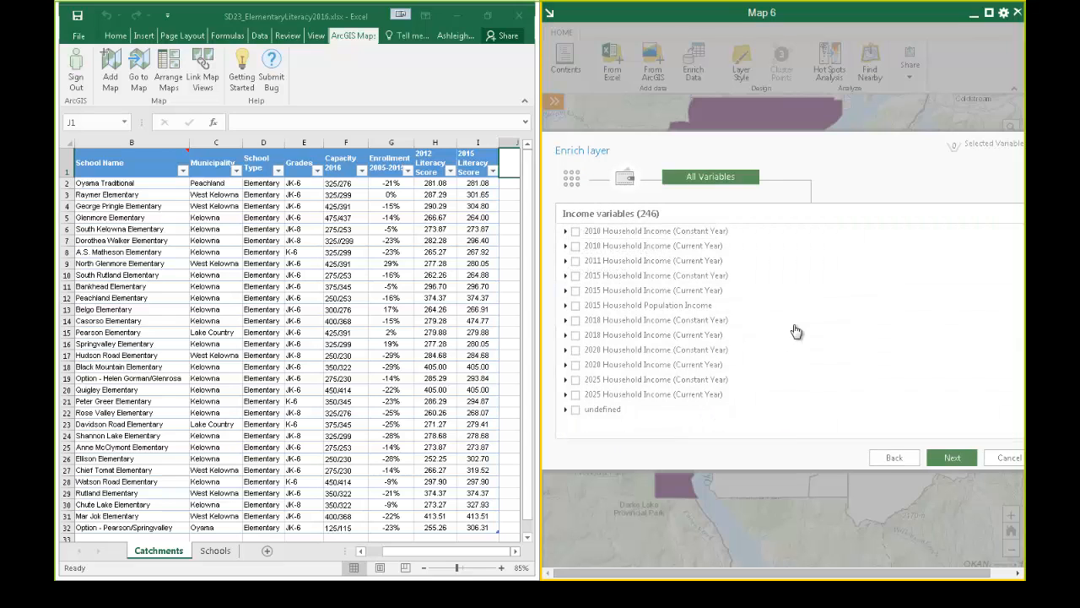
click(567, 290)
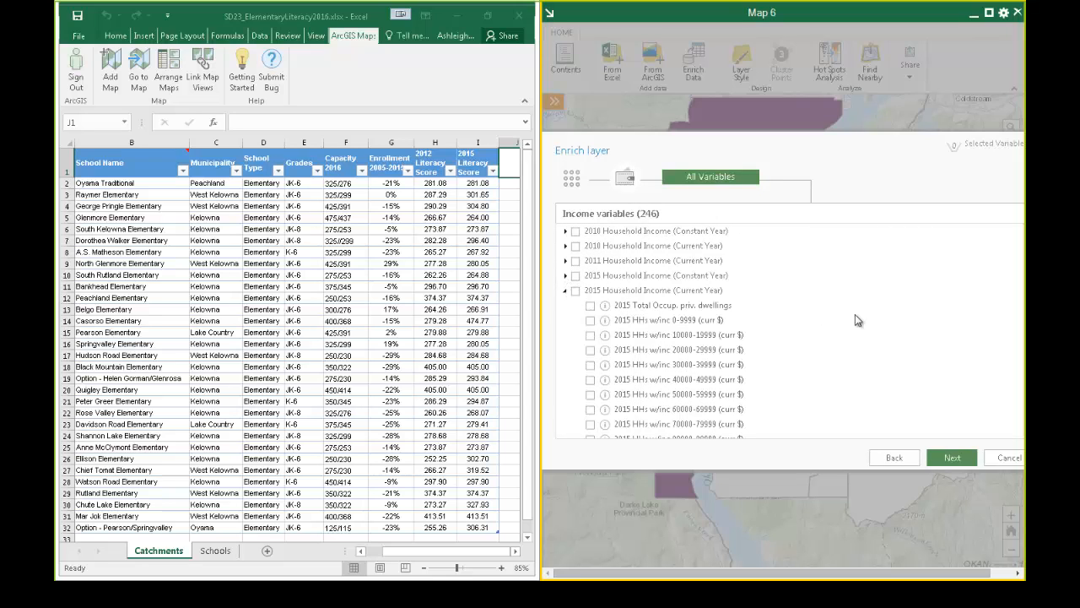
scroll(855, 314, down, 5)
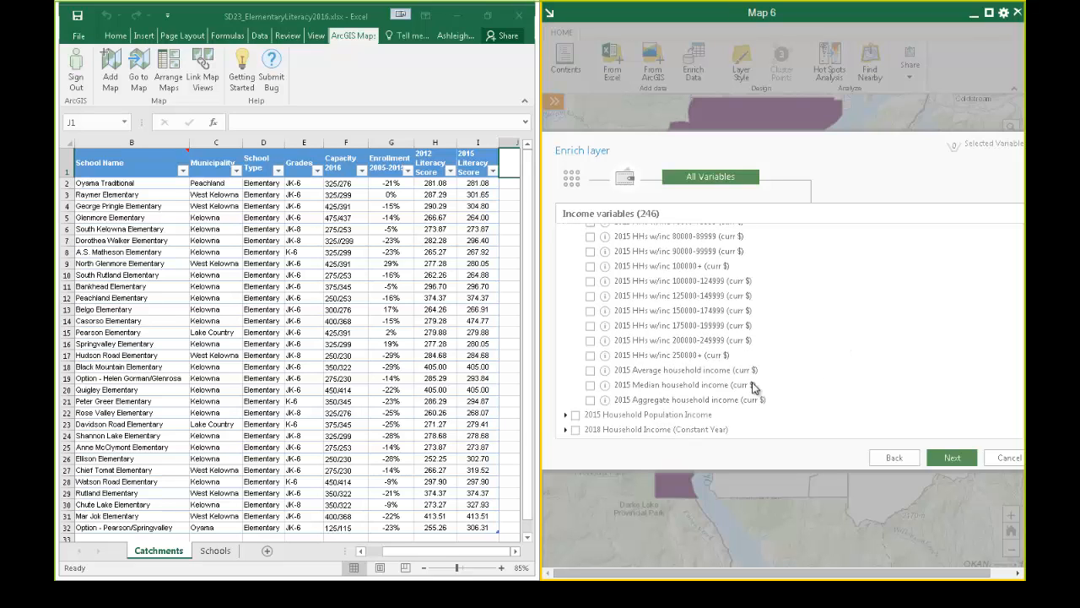
click(590, 386)
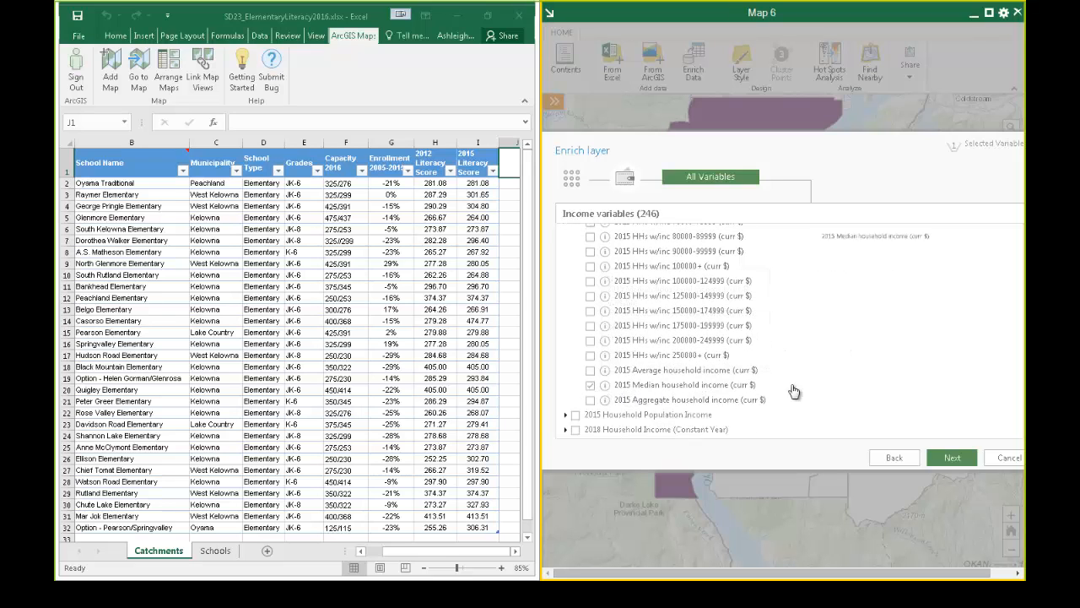
click(841, 369)
Add the 2018 Median household income (constant $) variable to the enrichment selection
scroll(842, 368, down, 2)
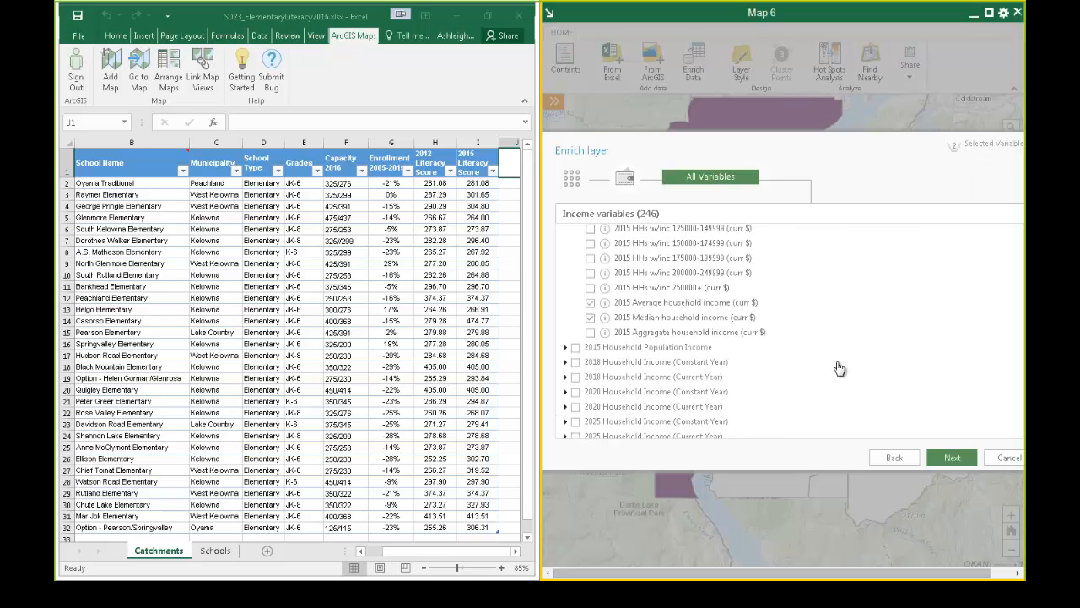
scroll(840, 369, up, 3)
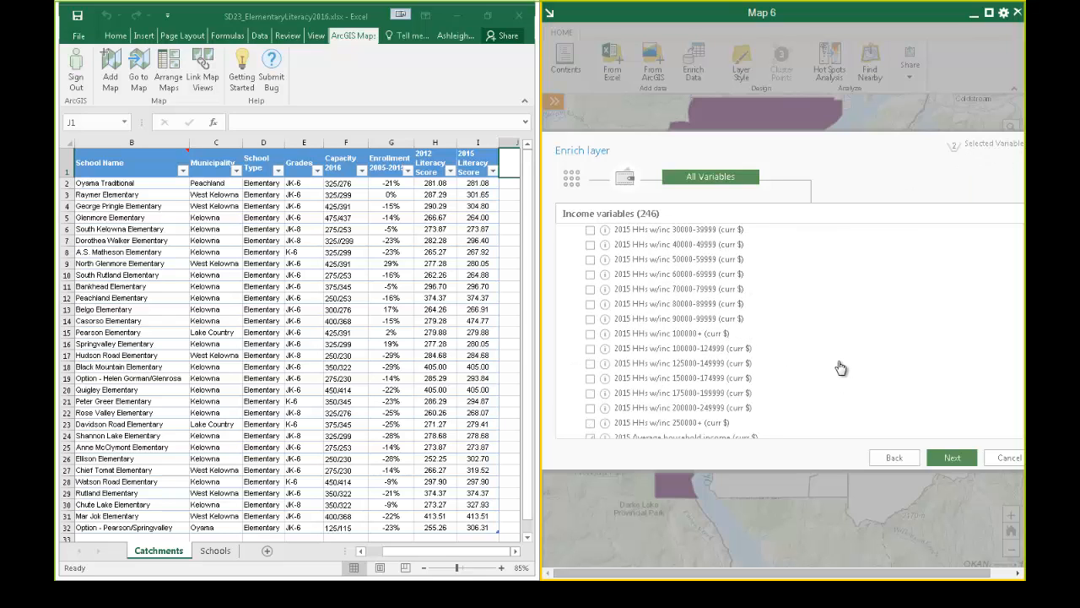
scroll(841, 369, down, 3)
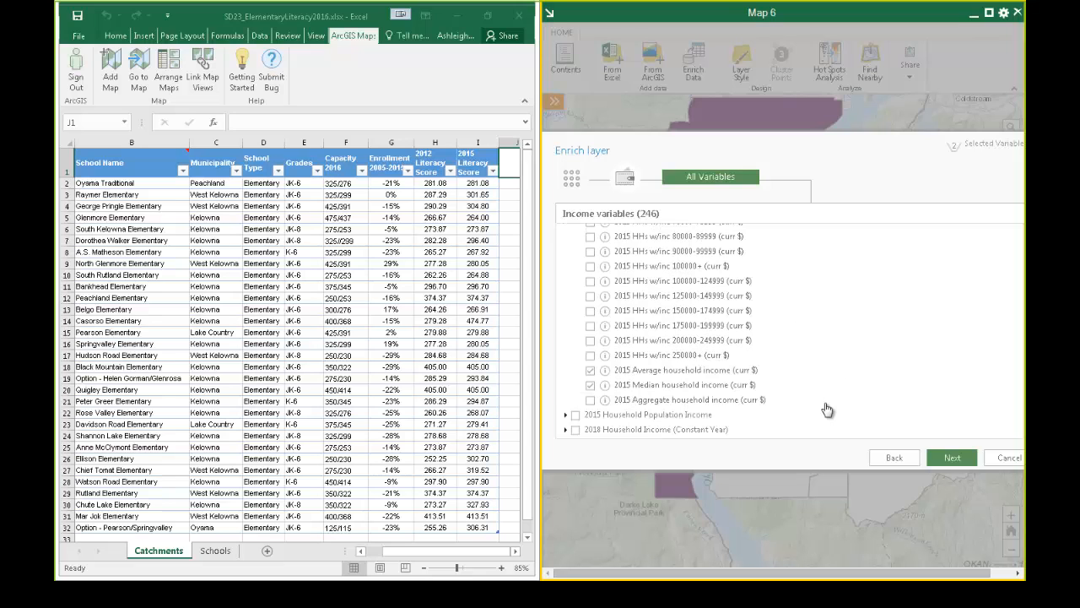
scroll(827, 409, down, 3)
scroll(822, 408, down, 1)
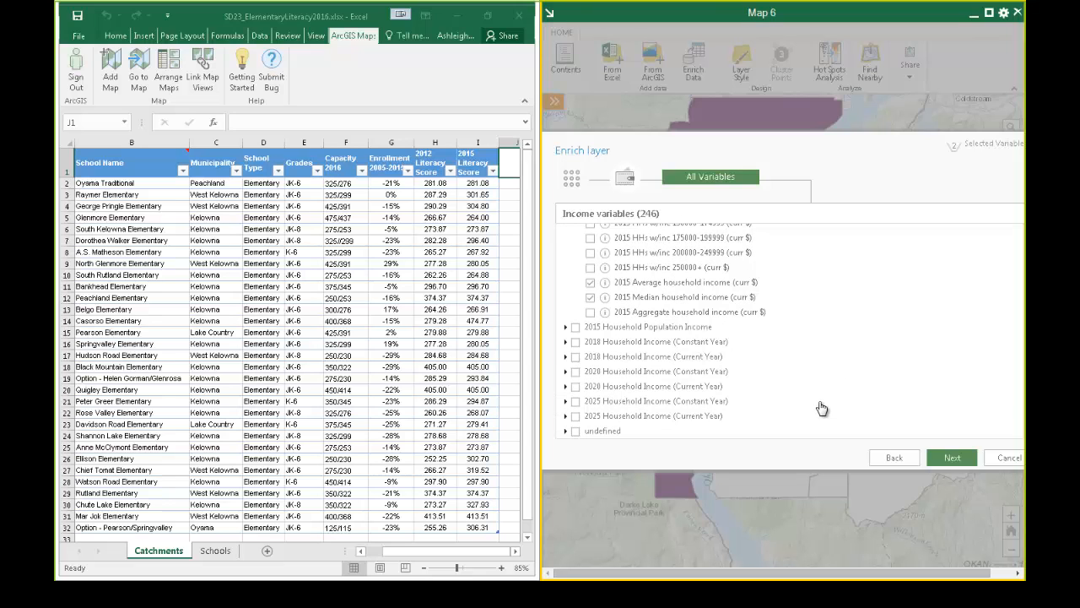
click(567, 376)
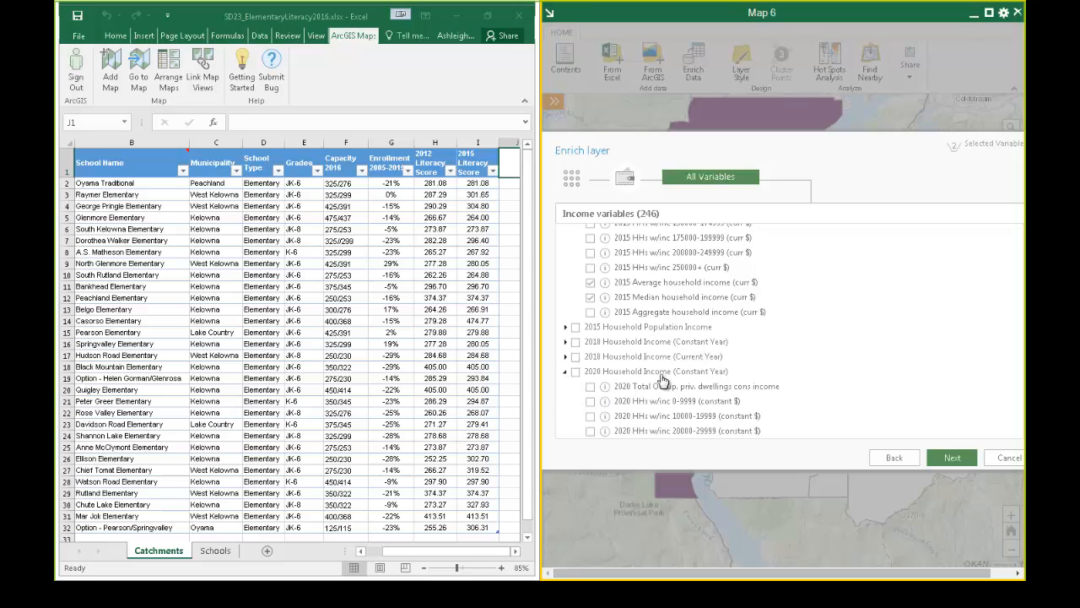
scroll(811, 346, down, 3)
scroll(808, 342, down, 4)
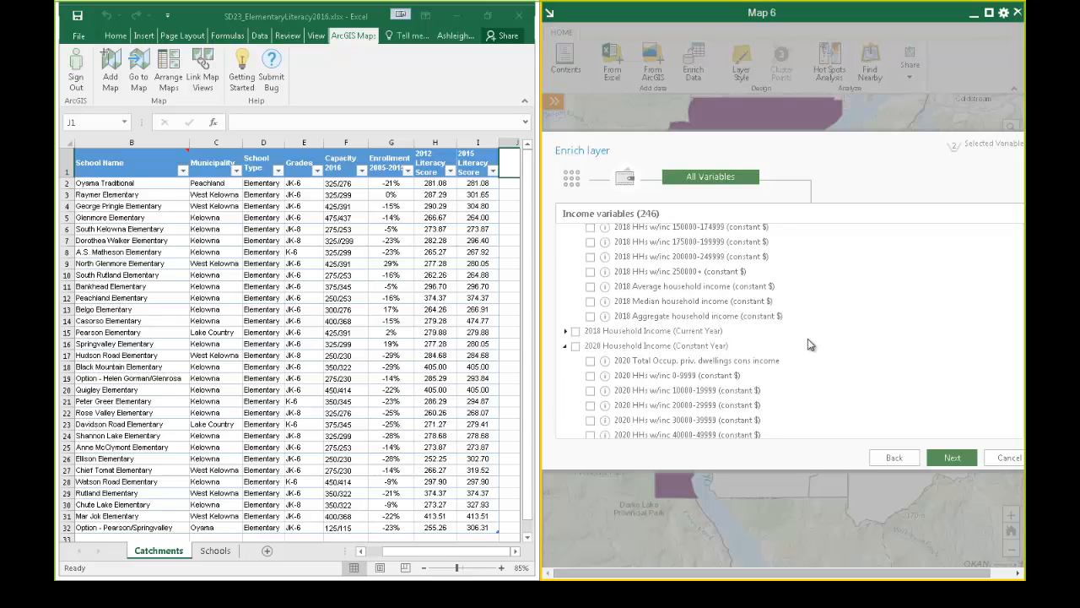
click(590, 302)
Add the Education variable 2015 Pop 25-64: G 9-13,H-Sch. from the 2015 Population 25-64+ by Educational Attainment group
click(578, 182)
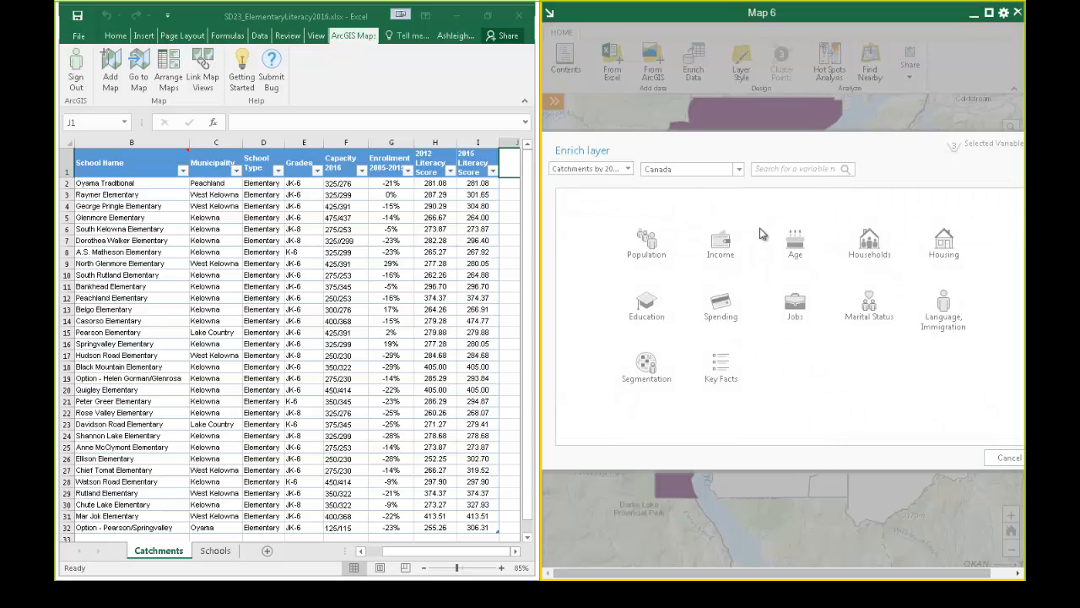
click(647, 311)
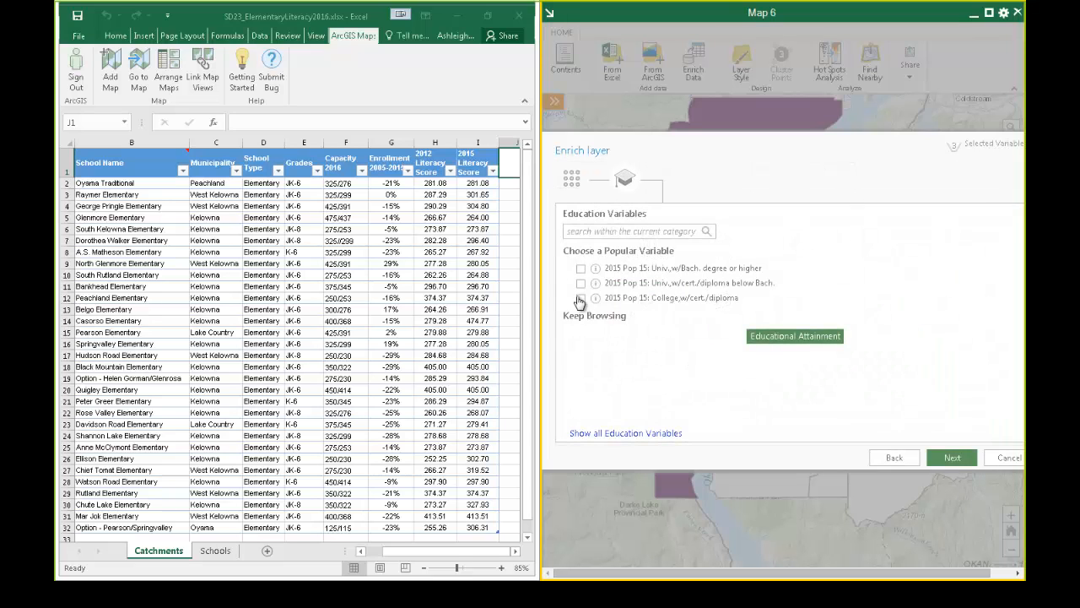
click(616, 435)
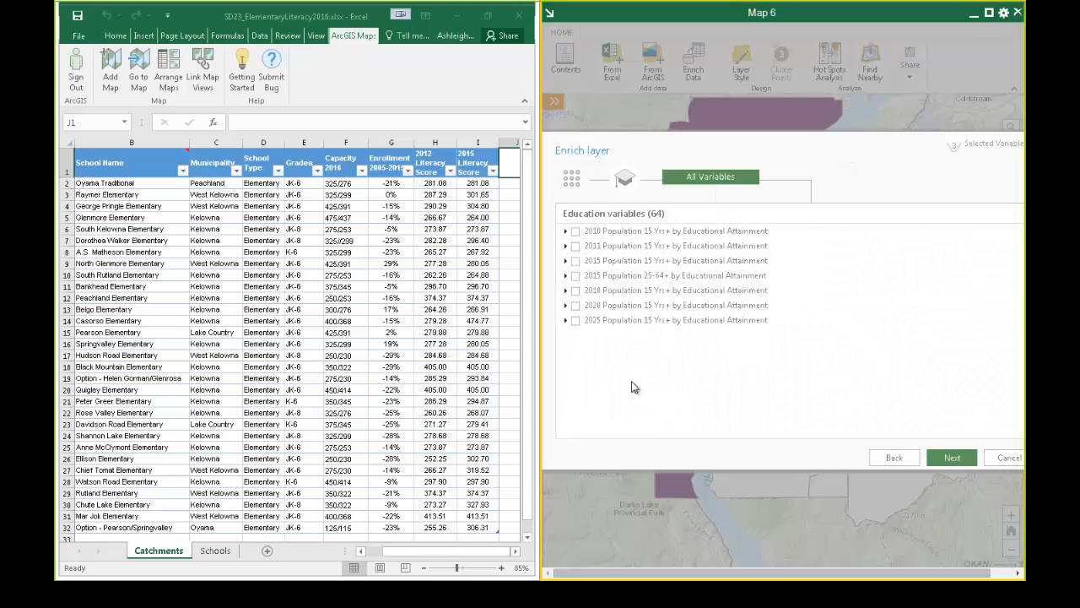
click(565, 276)
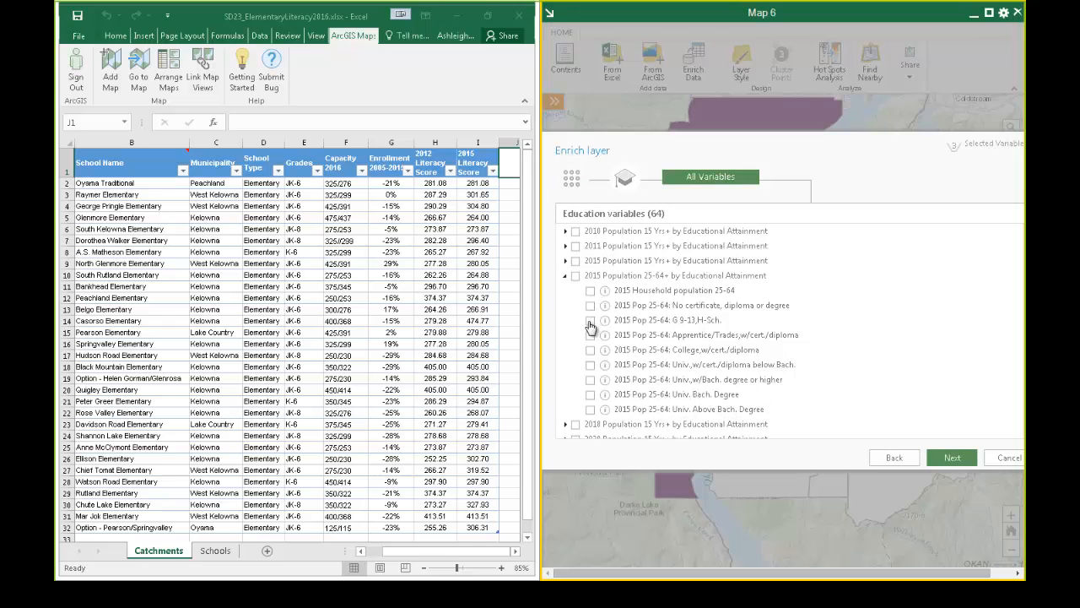
click(590, 320)
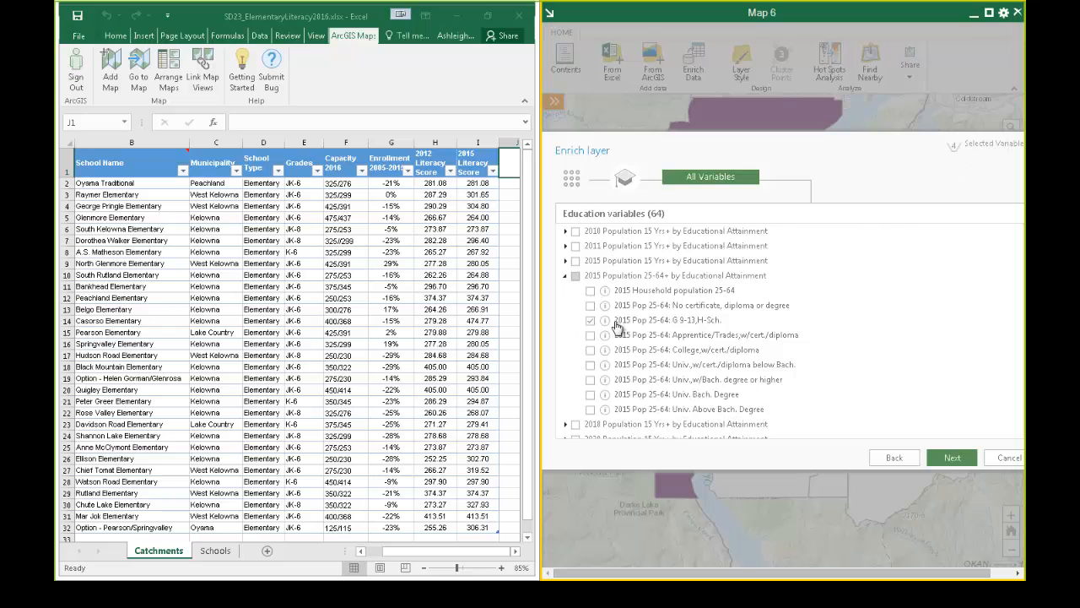
click(566, 280)
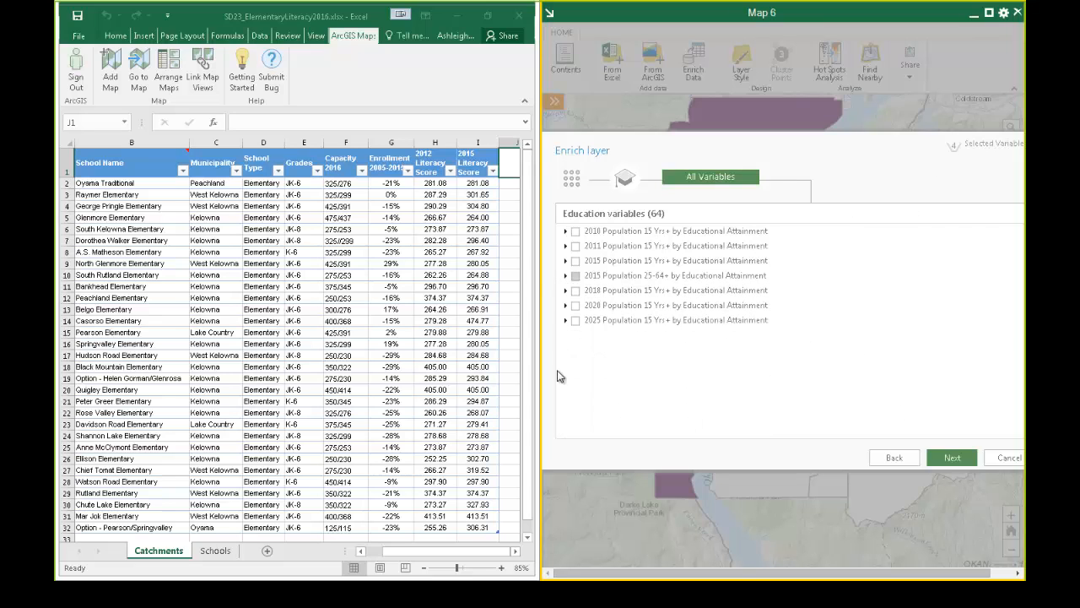
Add the Education variable 2020 Pop 15: G 9-13,H-Sch. from the 2020 Population 15 Yrs+ by Educational Attainment group and proceed to the variable summary
click(565, 305)
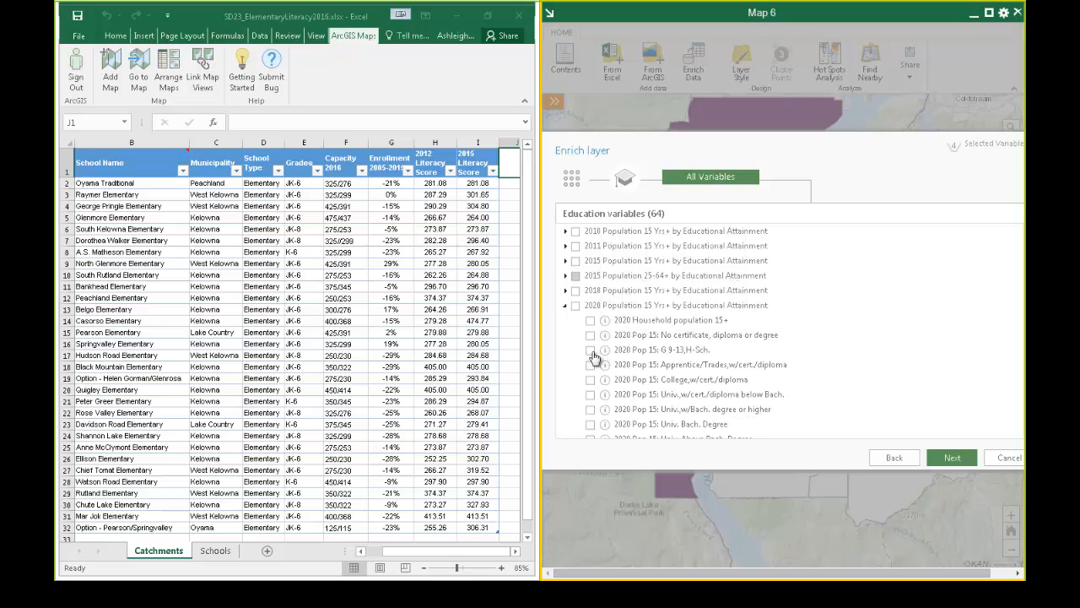
click(590, 349)
click(967, 460)
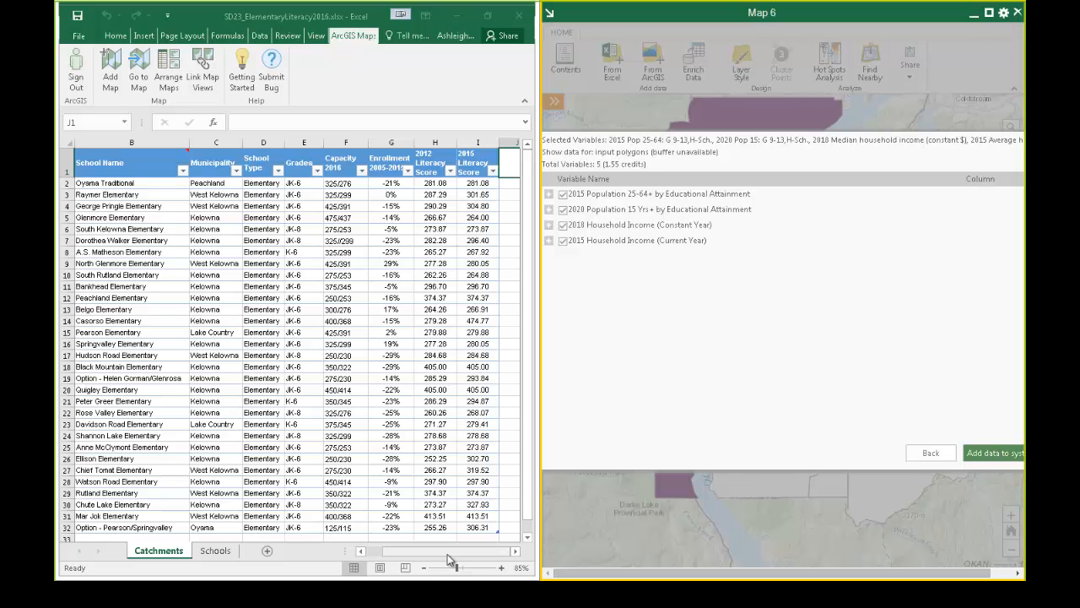
Bring the empty columns beside the catchments table into view and add the five selected enrichment variables to the worksheet
drag(448, 553, 482, 551)
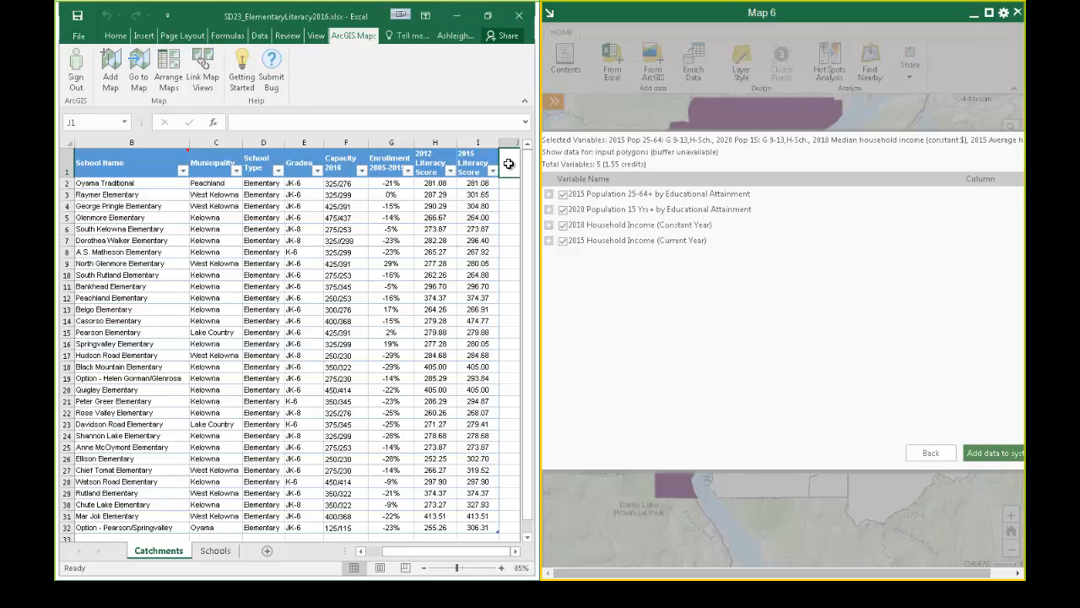
key(Right)
key(Right)
key(Right)
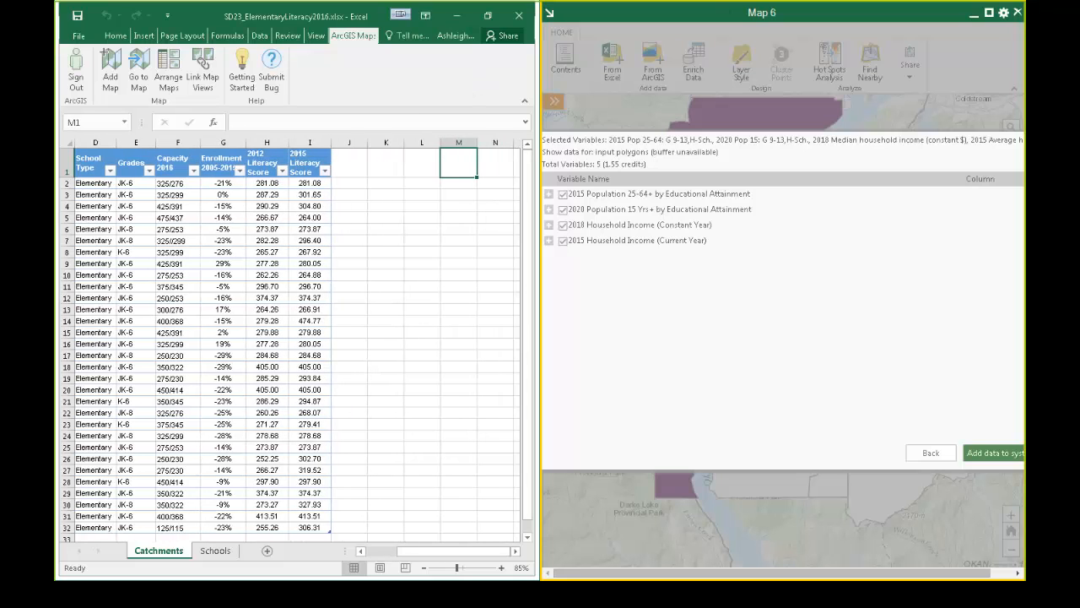
click(979, 454)
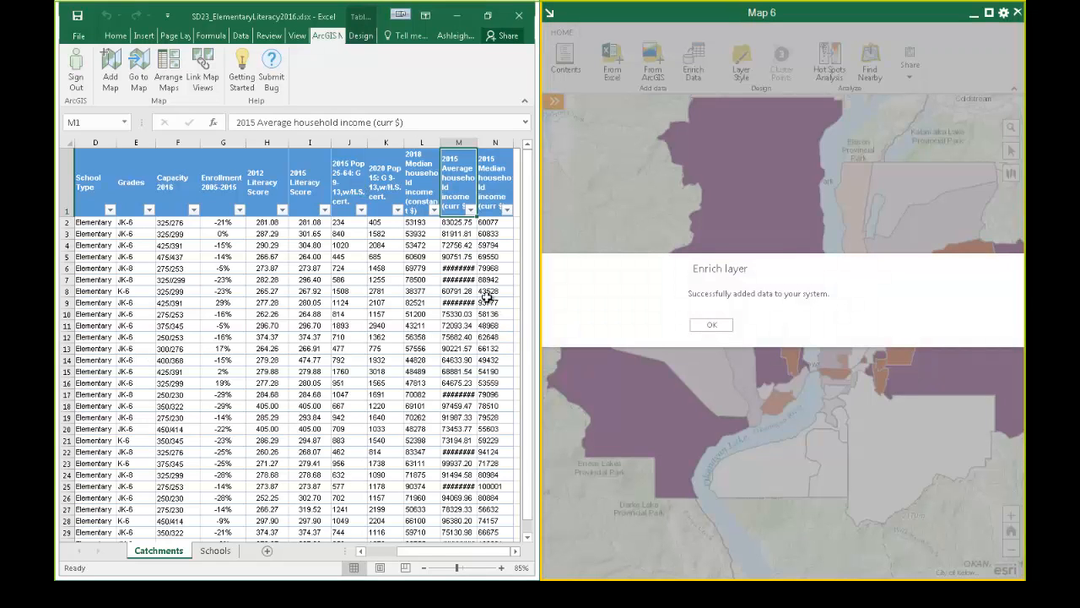
click(707, 326)
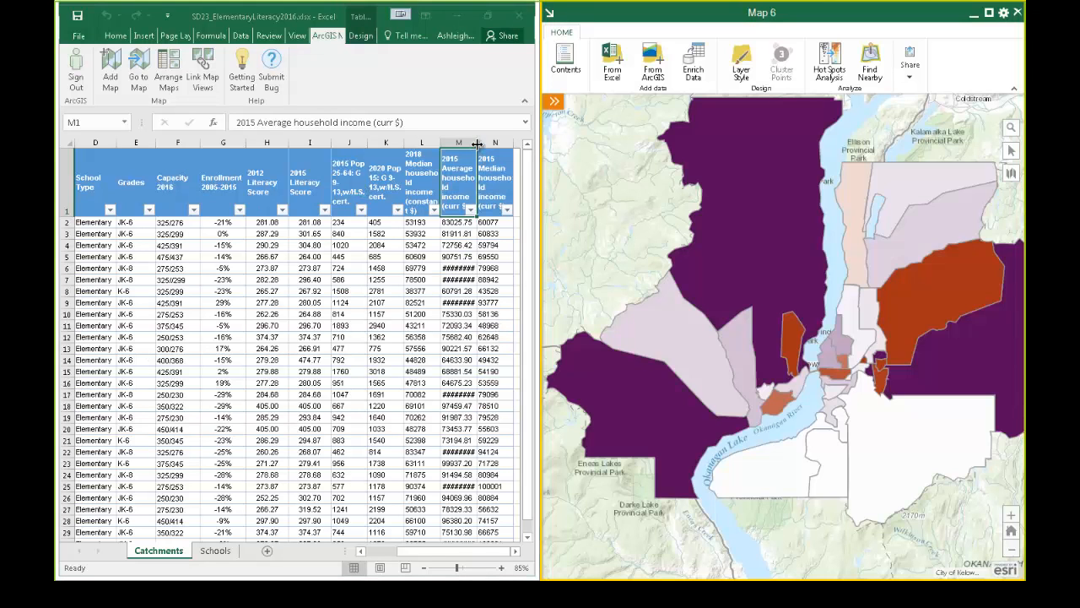
Widen the 2018 Median and 2015 Average household income columns and review the added education and income values
drag(445, 138, 454, 138)
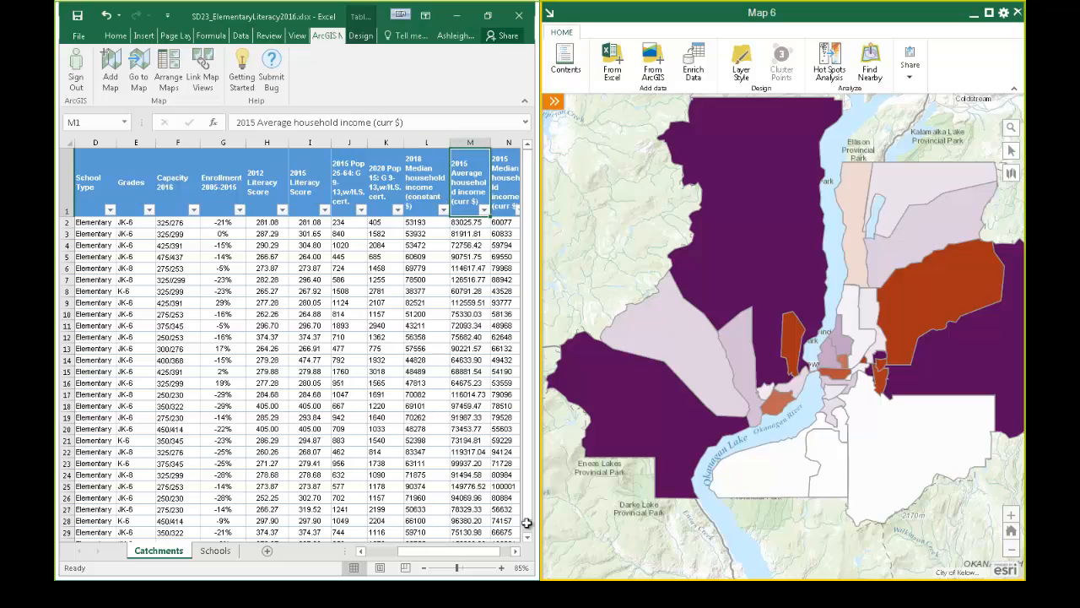
drag(452, 553, 471, 556)
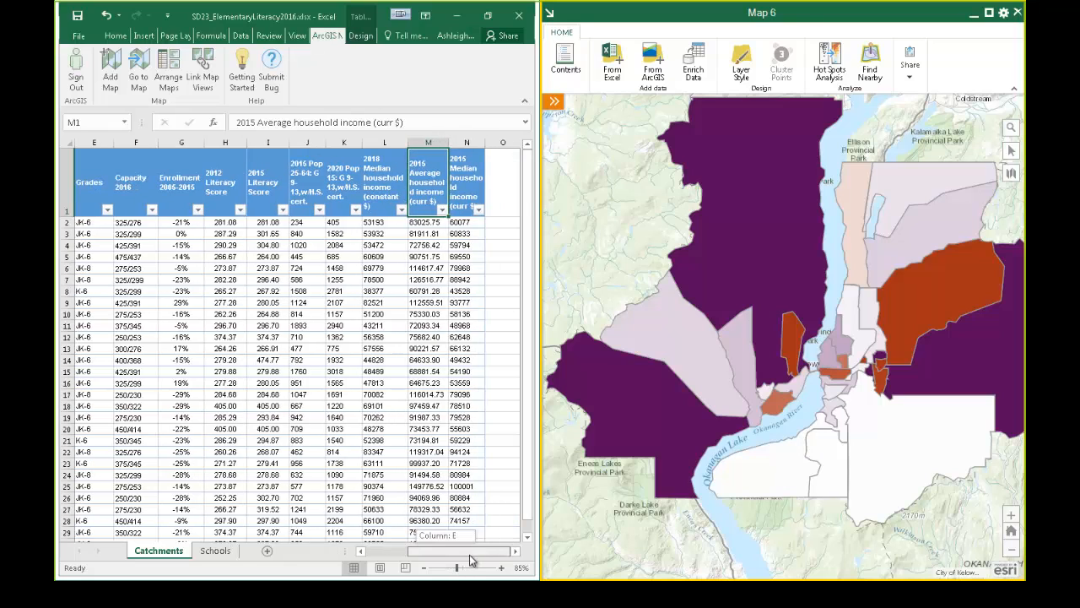
click(338, 187)
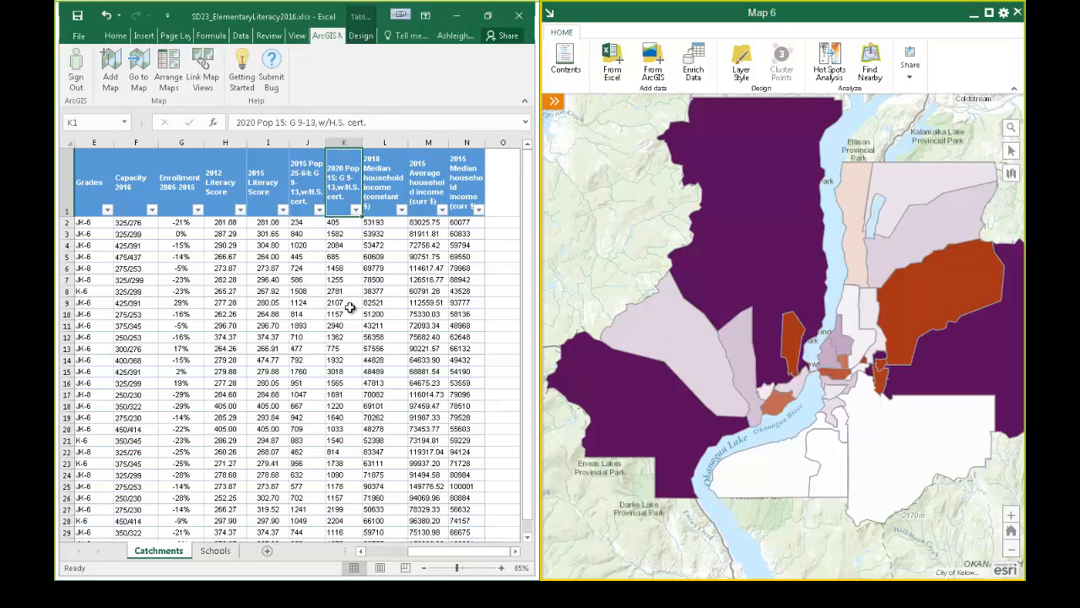
click(421, 188)
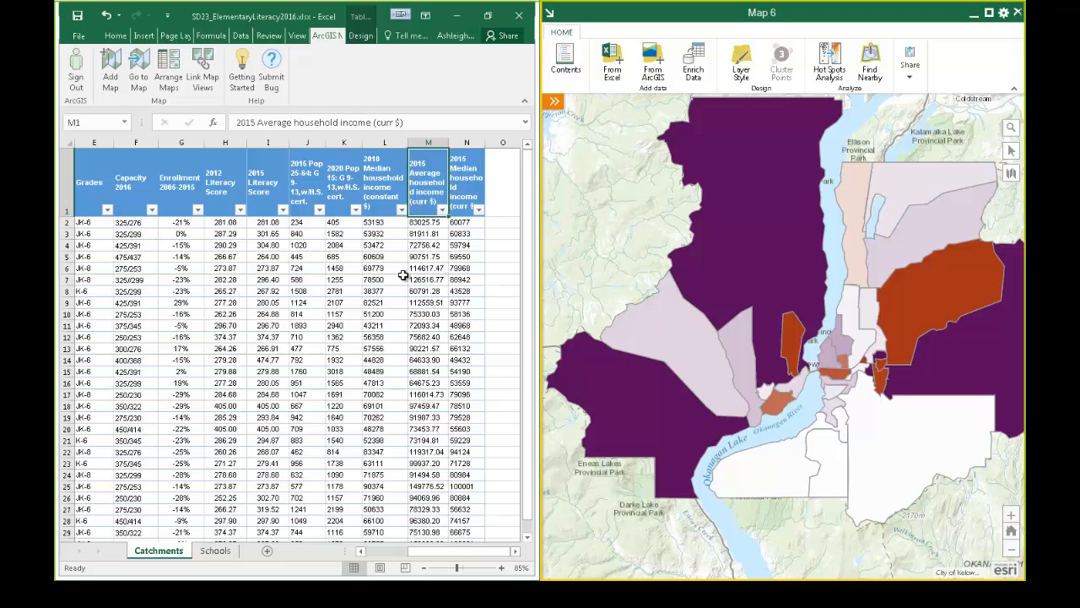
click(338, 184)
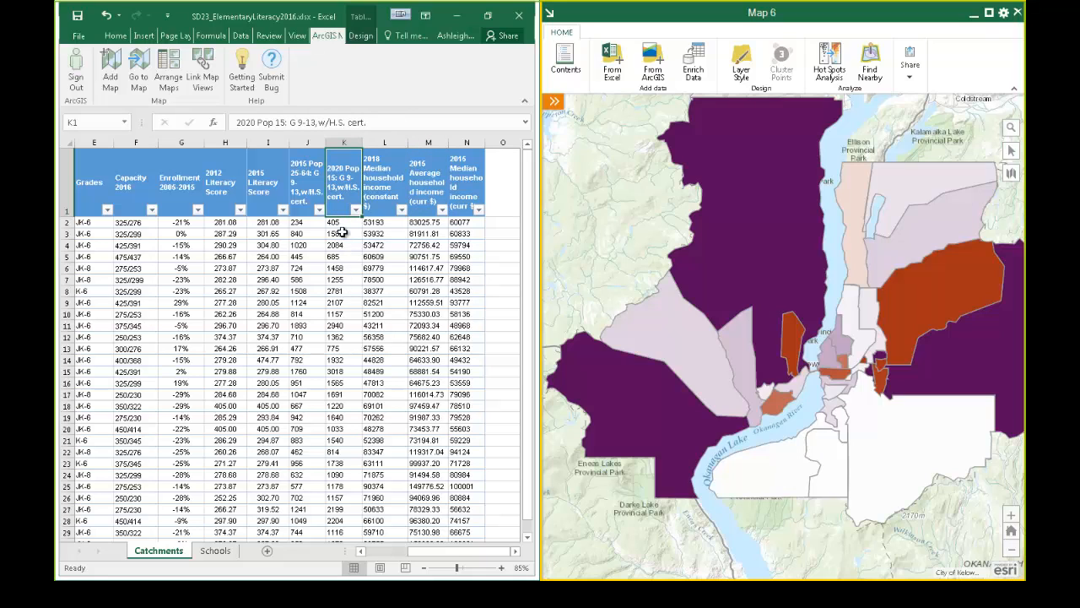
drag(337, 222, 342, 314)
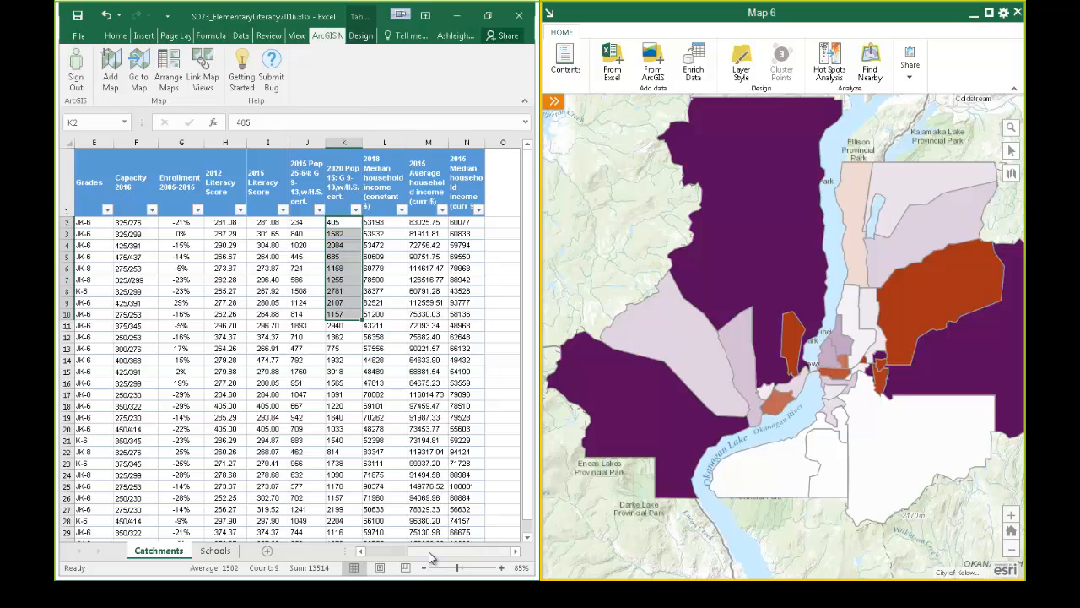
drag(430, 553, 405, 557)
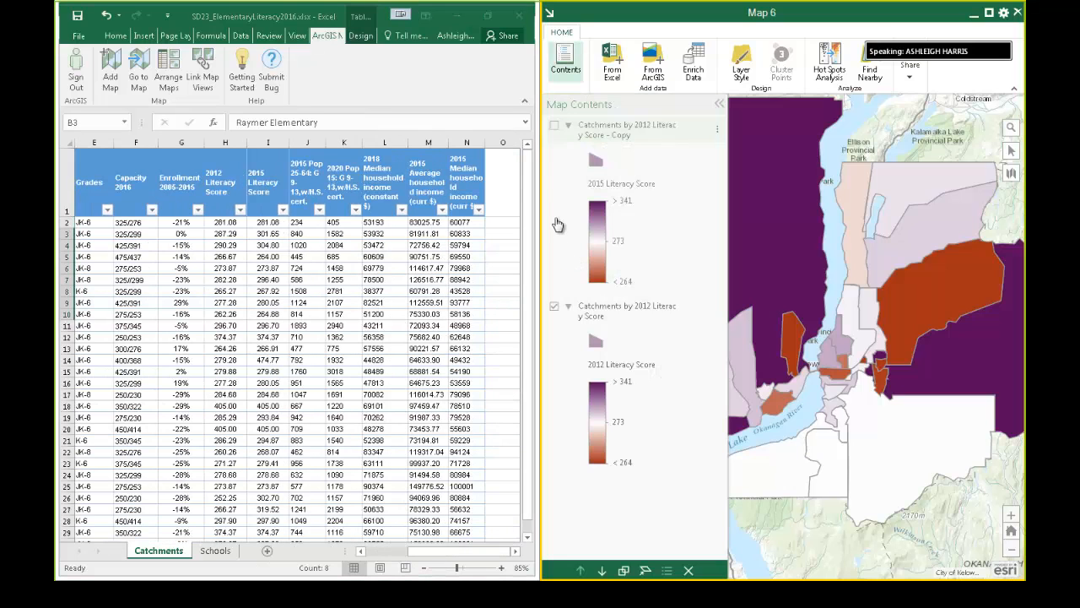
Turn on the 2015 literacy score layer and examine the enriched attributes in the Mar Jok Elementary catchment's pop-up with the map maximized
click(553, 124)
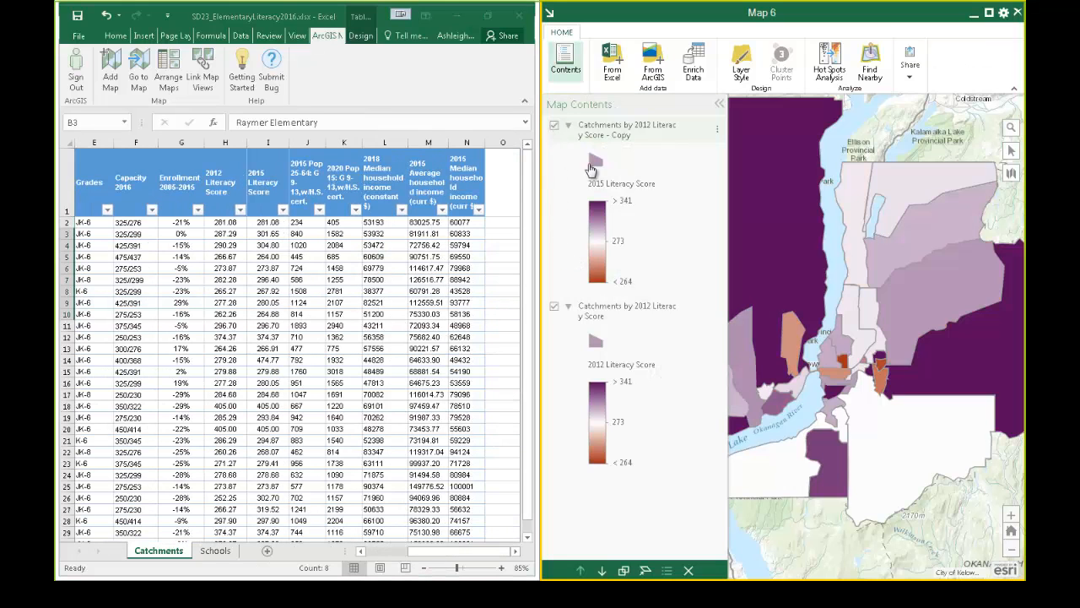
click(814, 357)
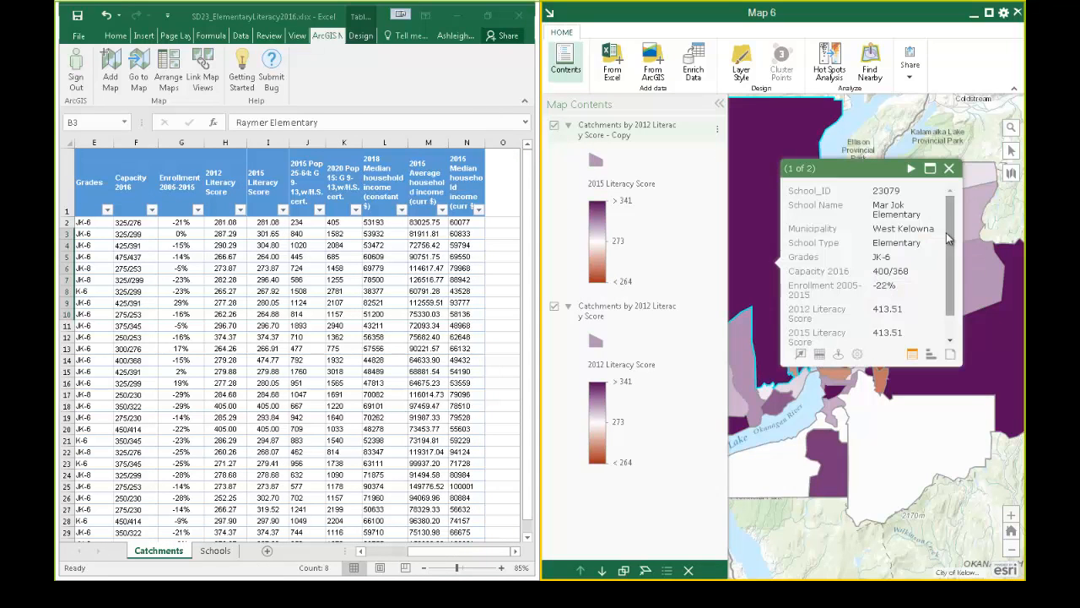
click(910, 170)
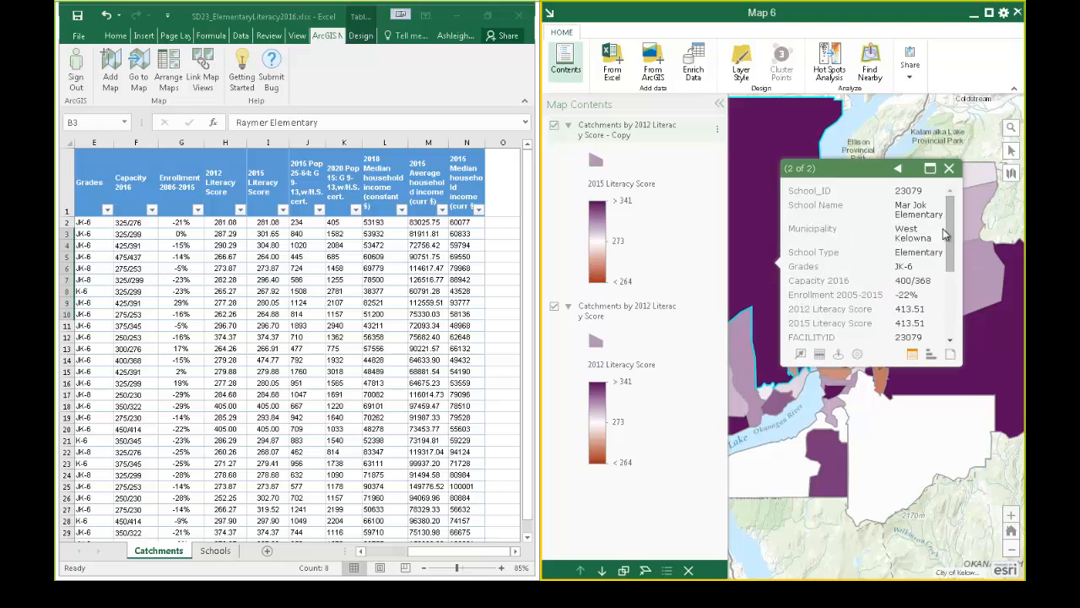
drag(949, 236, 951, 308)
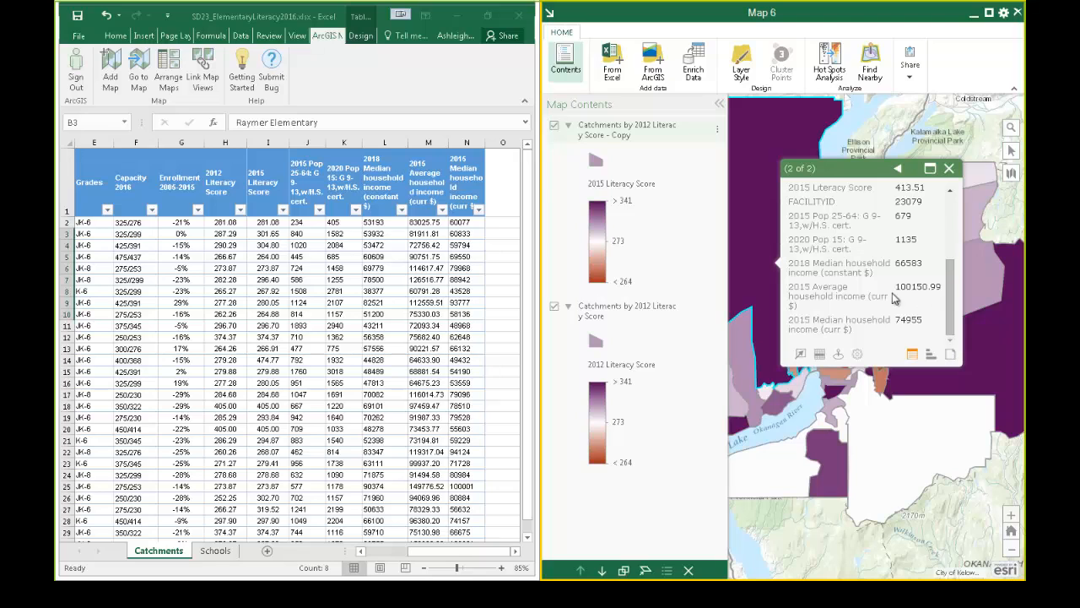
drag(375, 234, 421, 372)
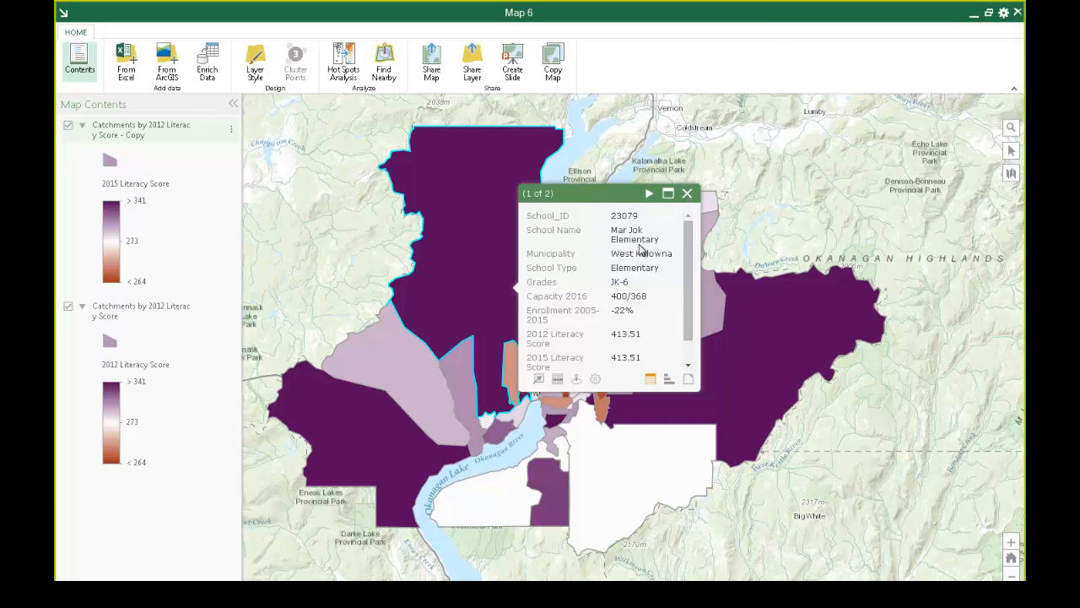
click(688, 194)
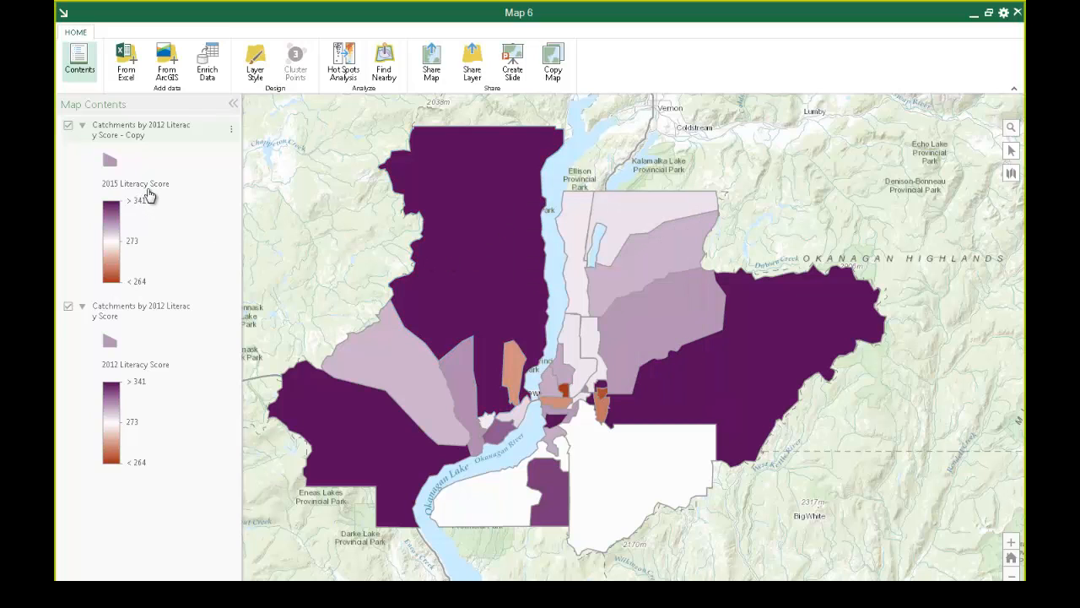
Open the pop-up settings of the 2015 literacy score layer and set the header to School Name
click(231, 129)
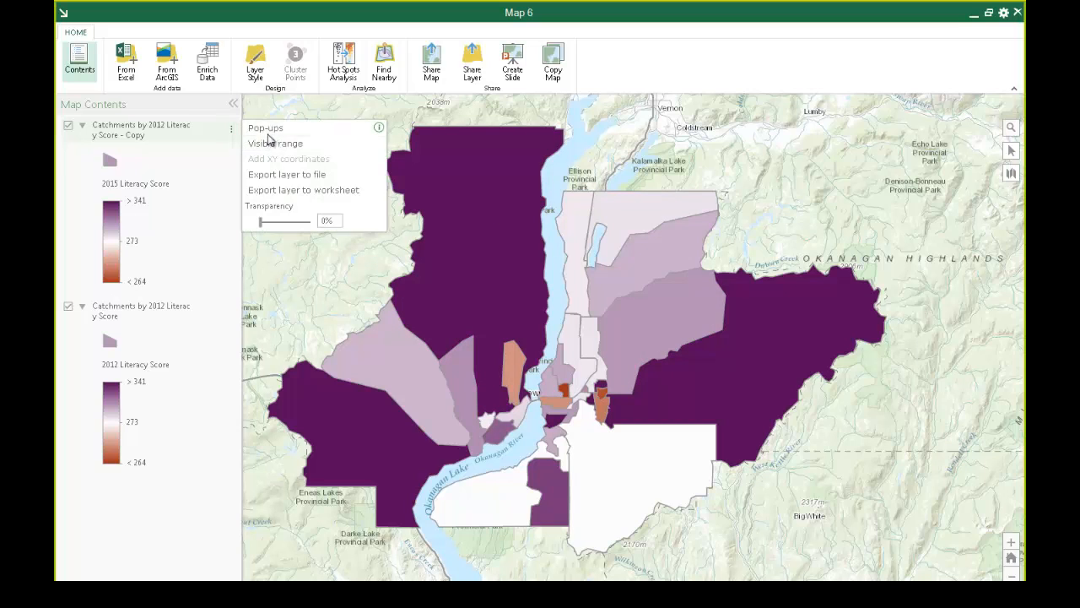
click(267, 130)
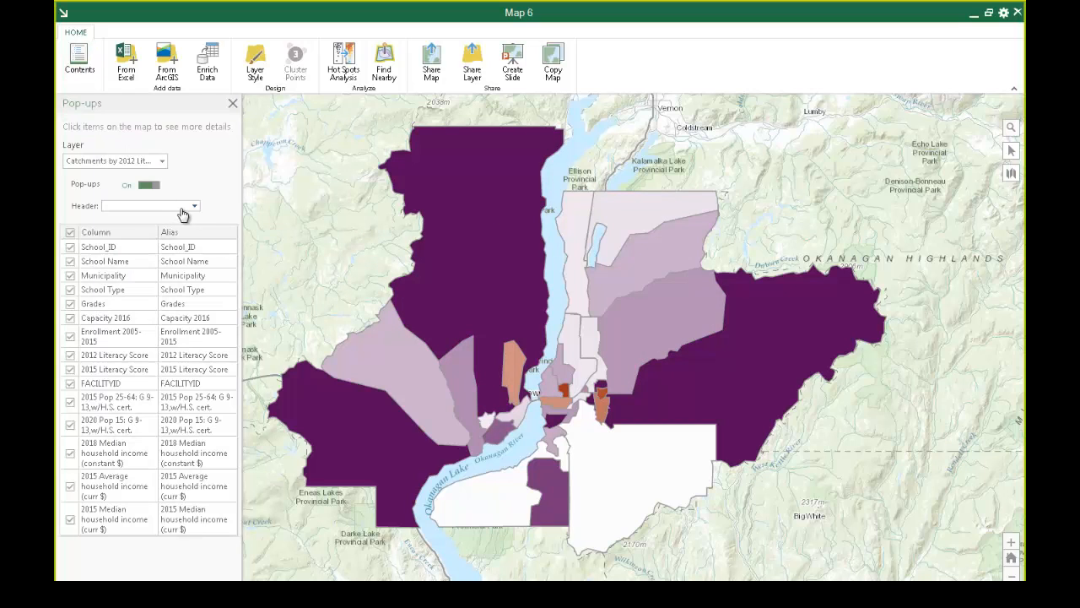
click(186, 206)
click(158, 245)
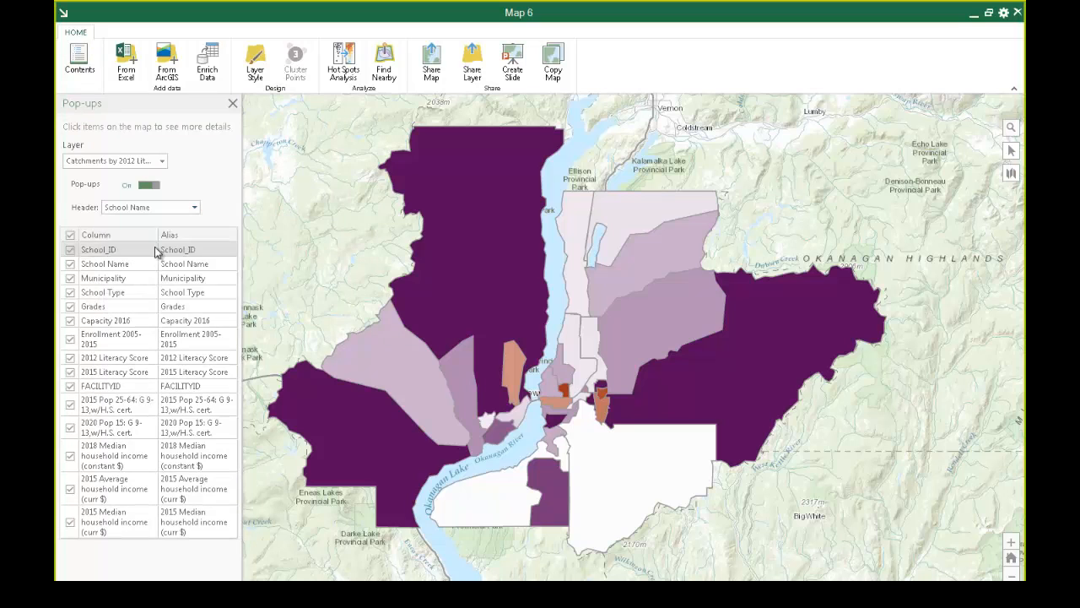
Limit the 2015 layer's pop-up to 2015 Literacy Score and the five education and income variables, hiding all other columns
click(70, 251)
click(70, 264)
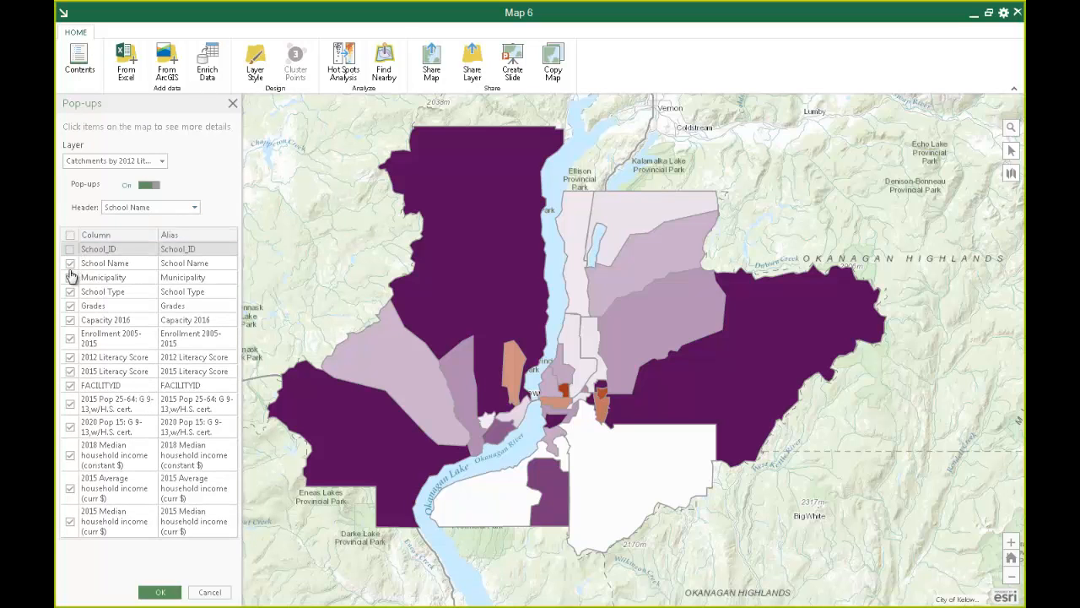
click(70, 279)
click(70, 292)
click(70, 386)
click(71, 359)
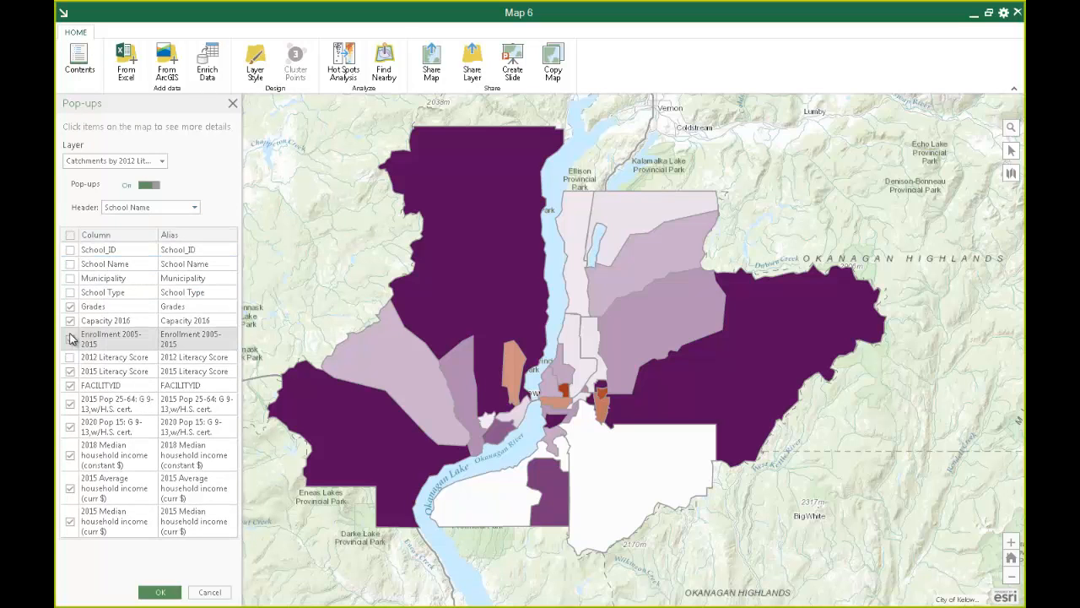
click(70, 338)
click(70, 320)
click(70, 307)
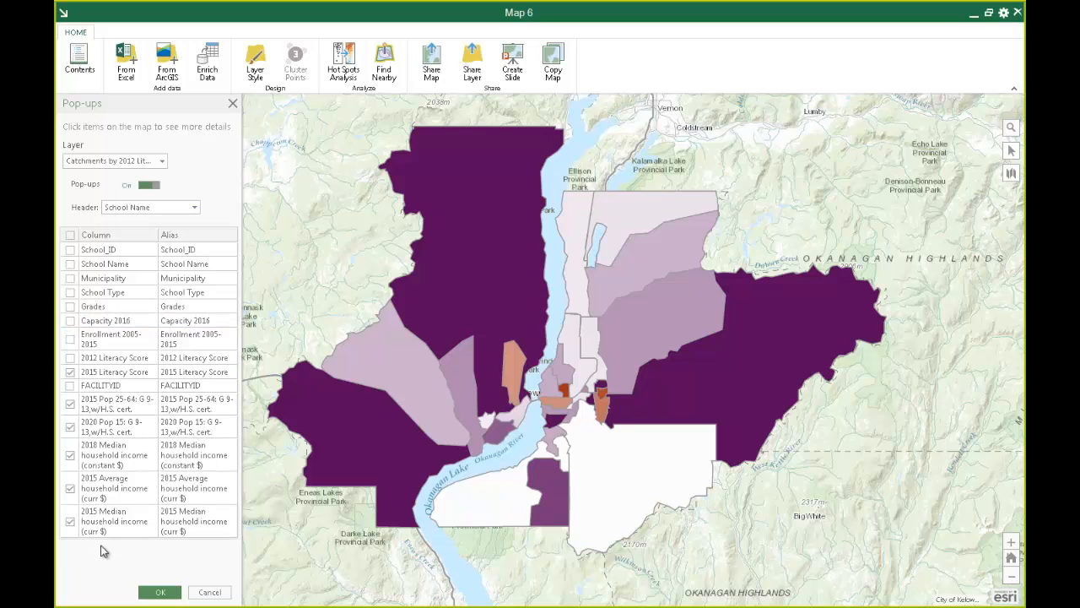
click(163, 593)
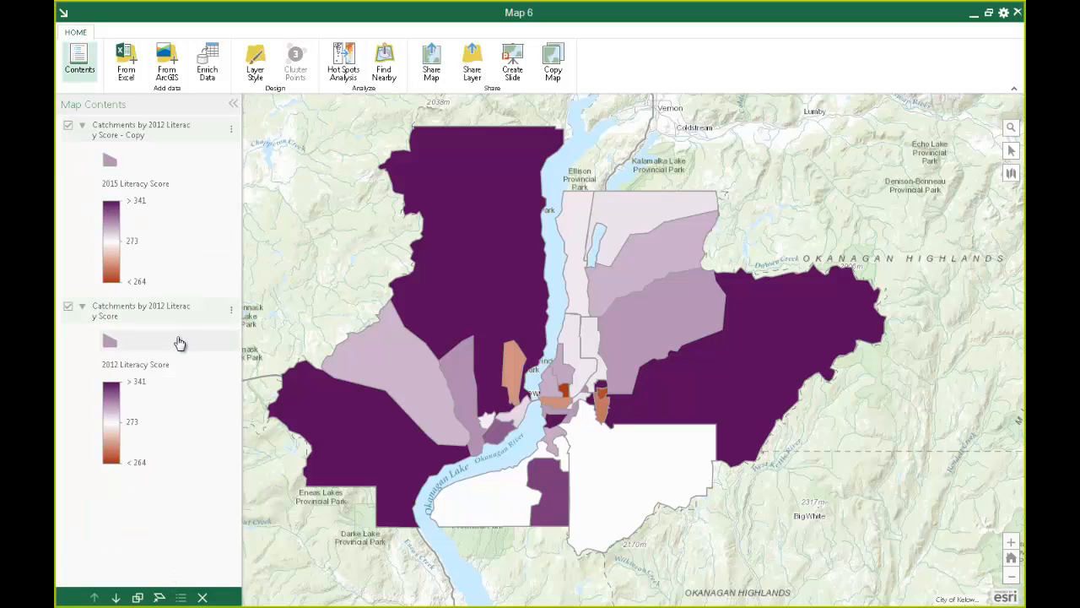
Open the pop-up settings of the 2012 literacy score layer and set the header to School Name
click(231, 309)
click(266, 310)
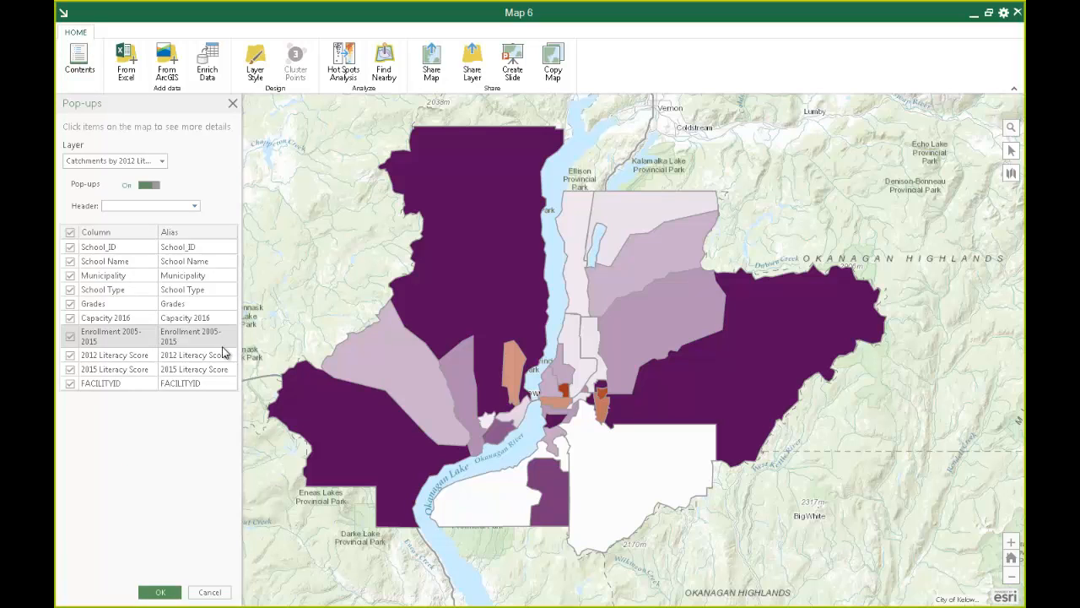
click(145, 185)
click(148, 207)
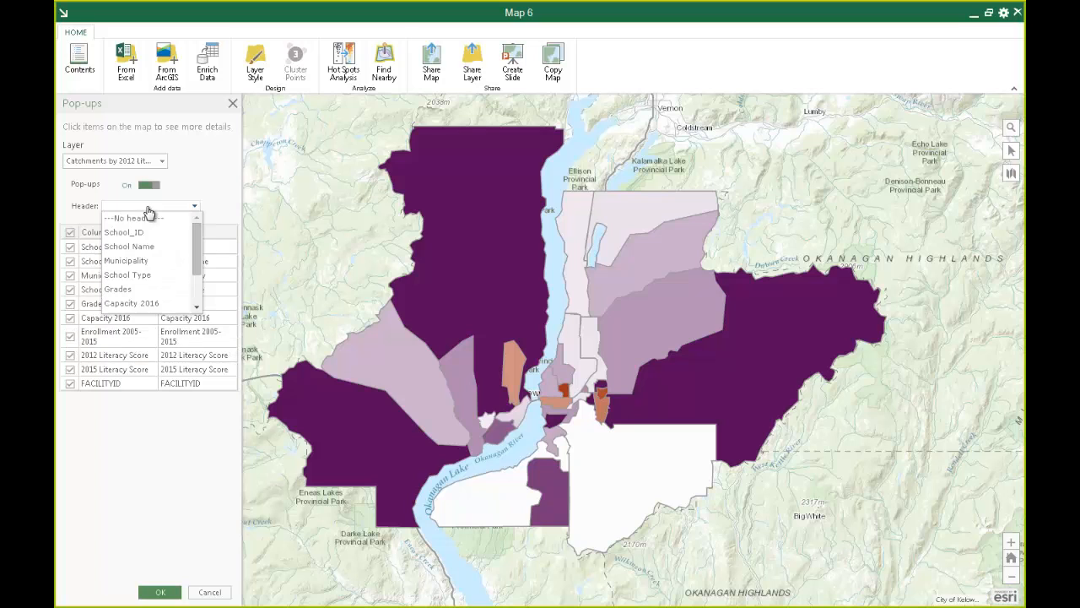
click(144, 245)
Hide every column except 2012 Literacy Score in the 2012 layer's pop-up and apply the settings
click(70, 250)
click(70, 263)
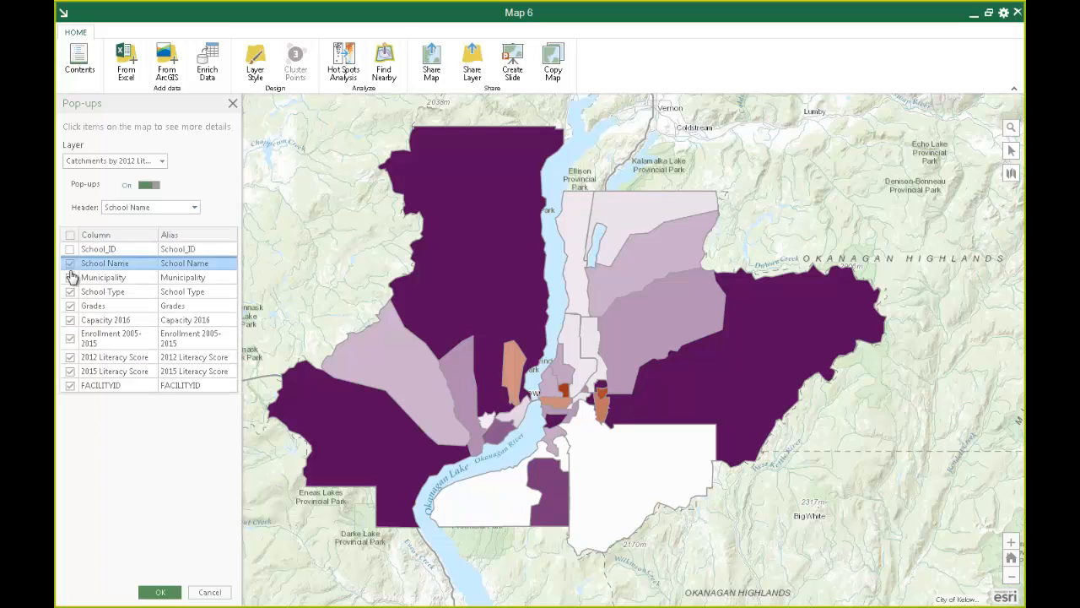
click(71, 278)
click(70, 292)
click(70, 306)
click(70, 319)
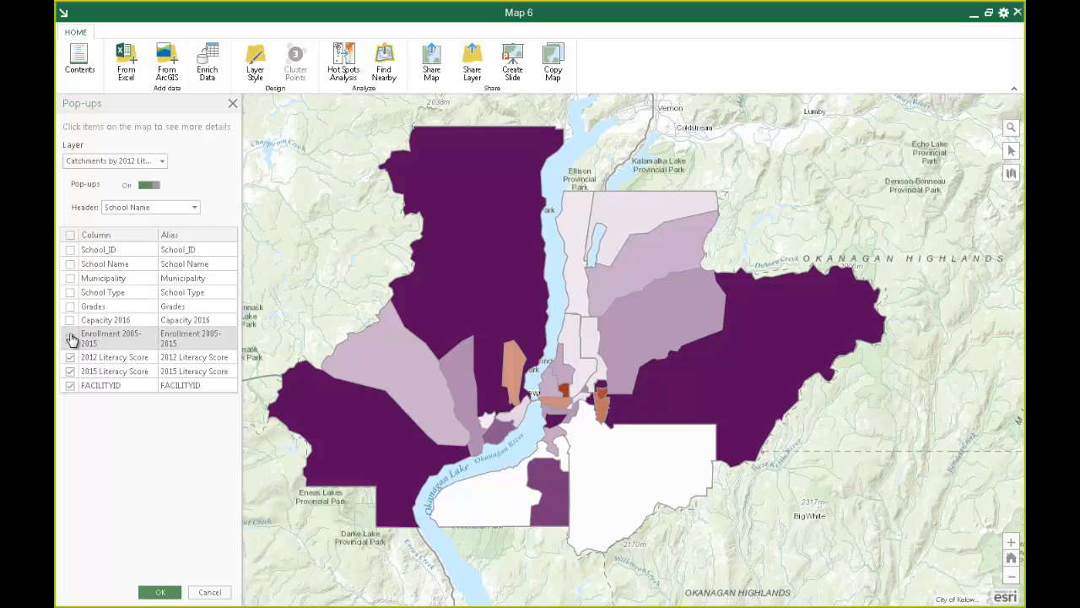
click(70, 339)
click(70, 371)
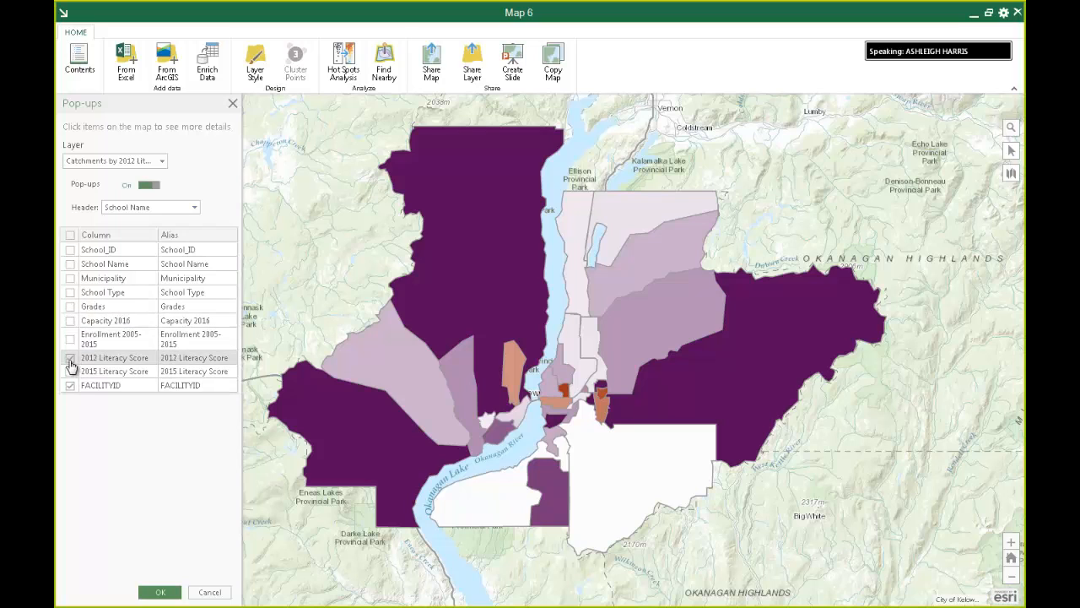
click(70, 386)
click(160, 593)
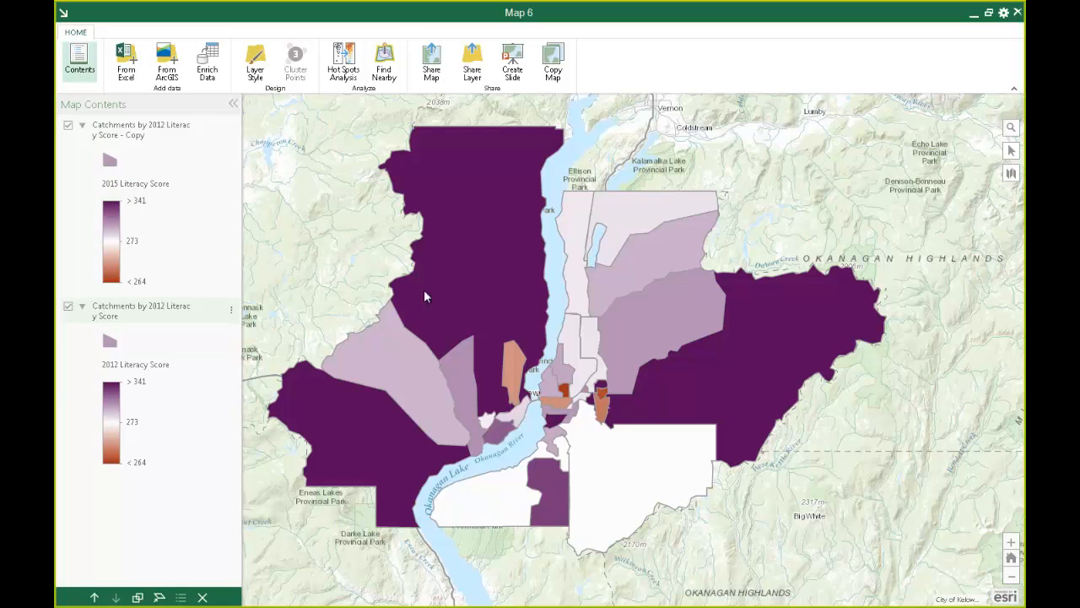
Check both configured pop-ups for the Mar Jok Elementary catchment and close them
click(455, 276)
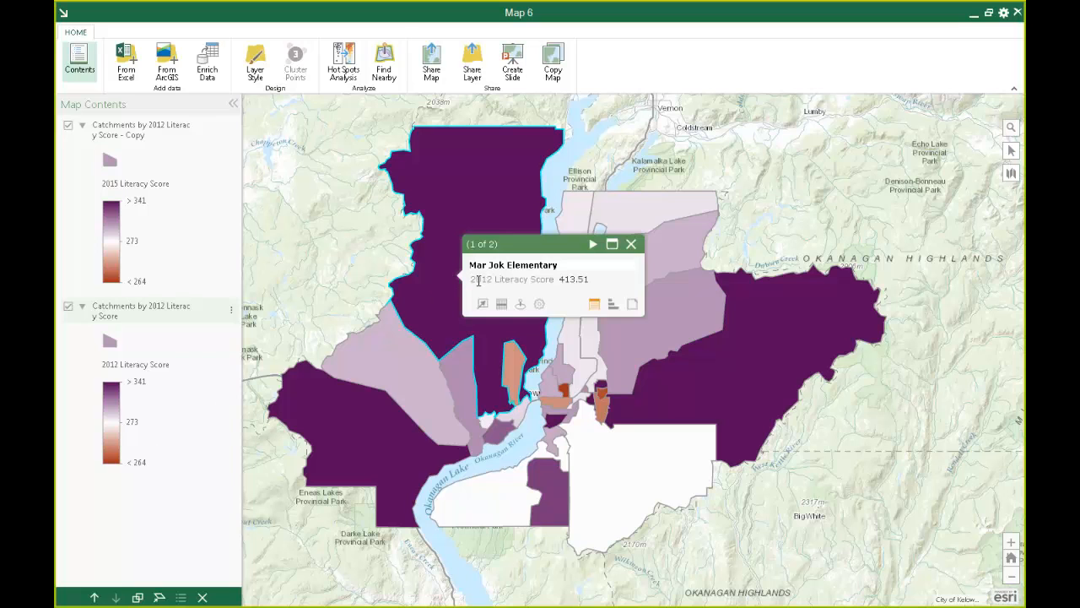
click(594, 245)
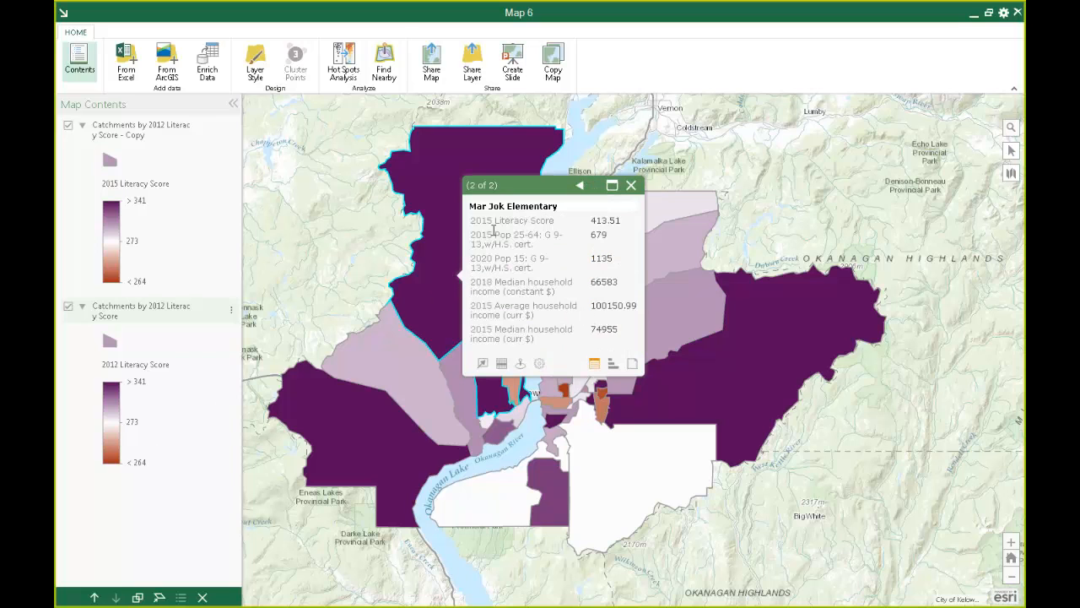
click(631, 185)
Share the map titled Okanagan Literacy 2012 vs 2015, tagged literacy, with ArcGIS Online for School Board Administration
drag(795, 280, 812, 256)
click(431, 61)
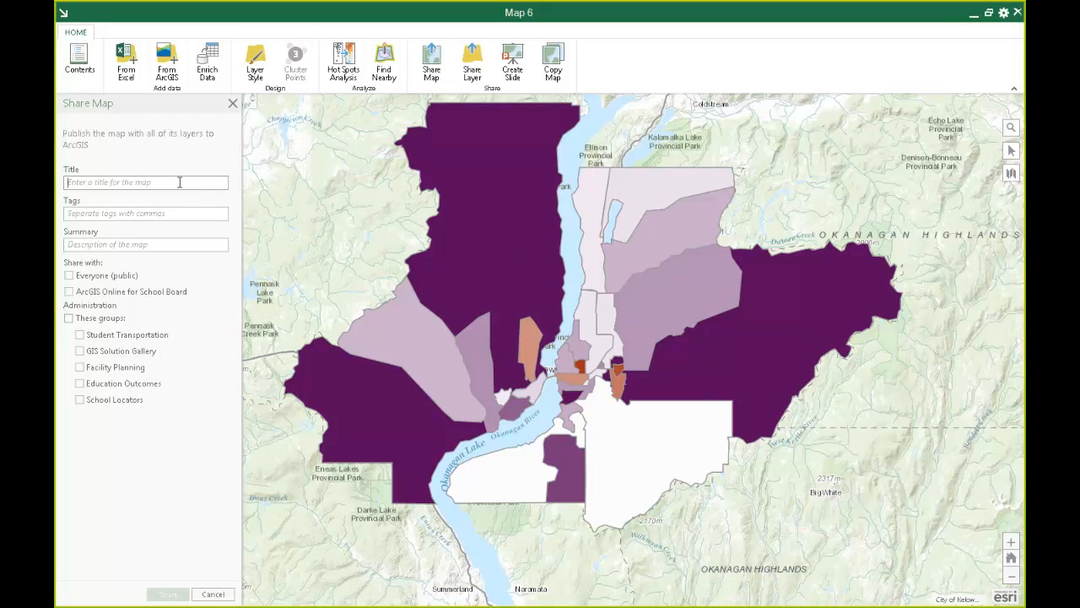
key(Caps_Lock)
text(Okanagan )
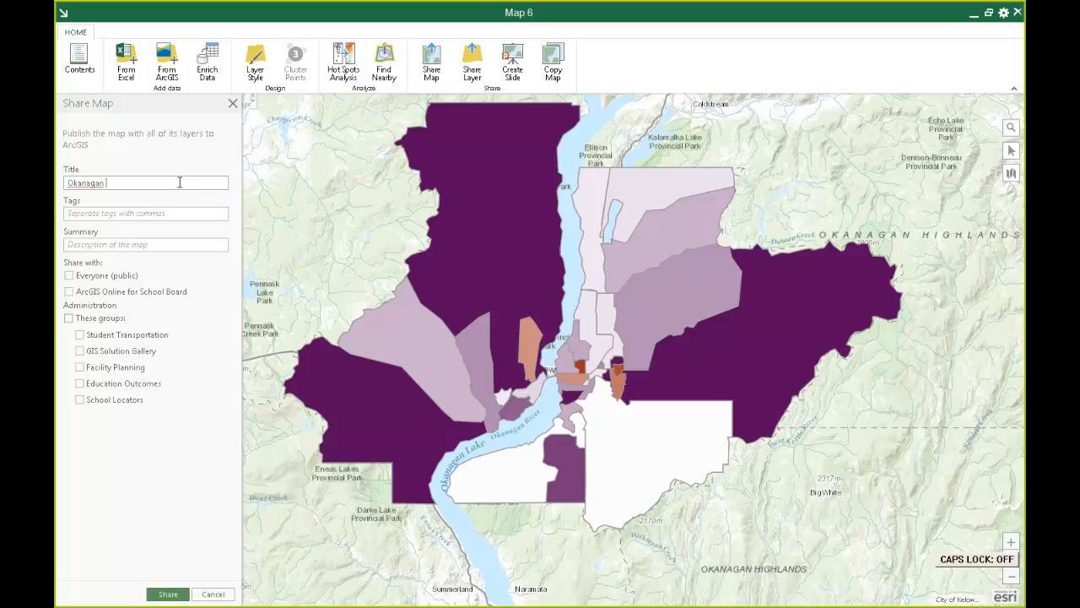
text(Literacy 2012 vs 2015)
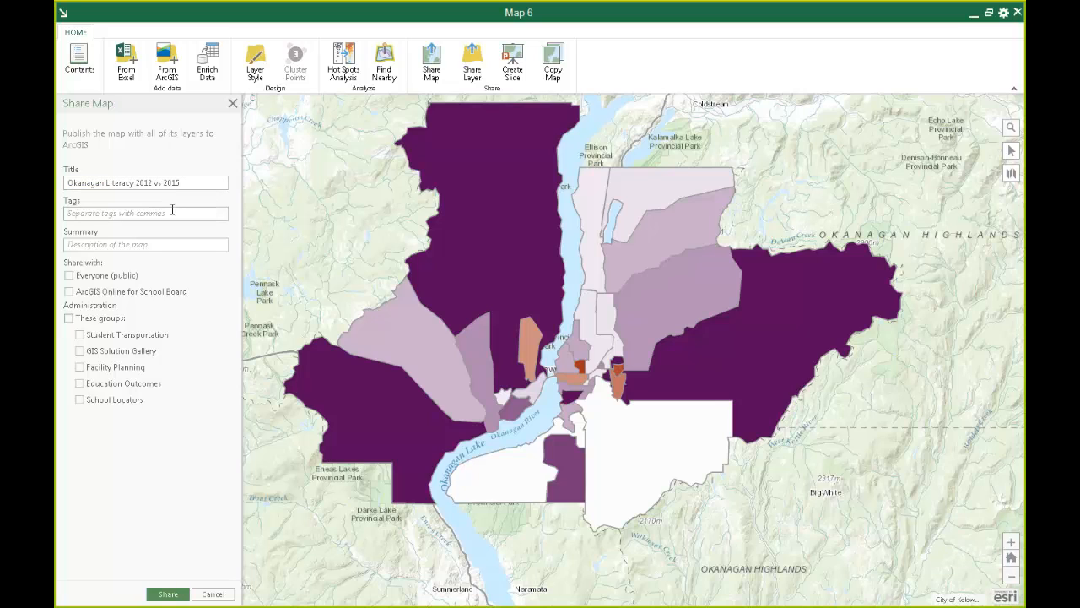
text(li)
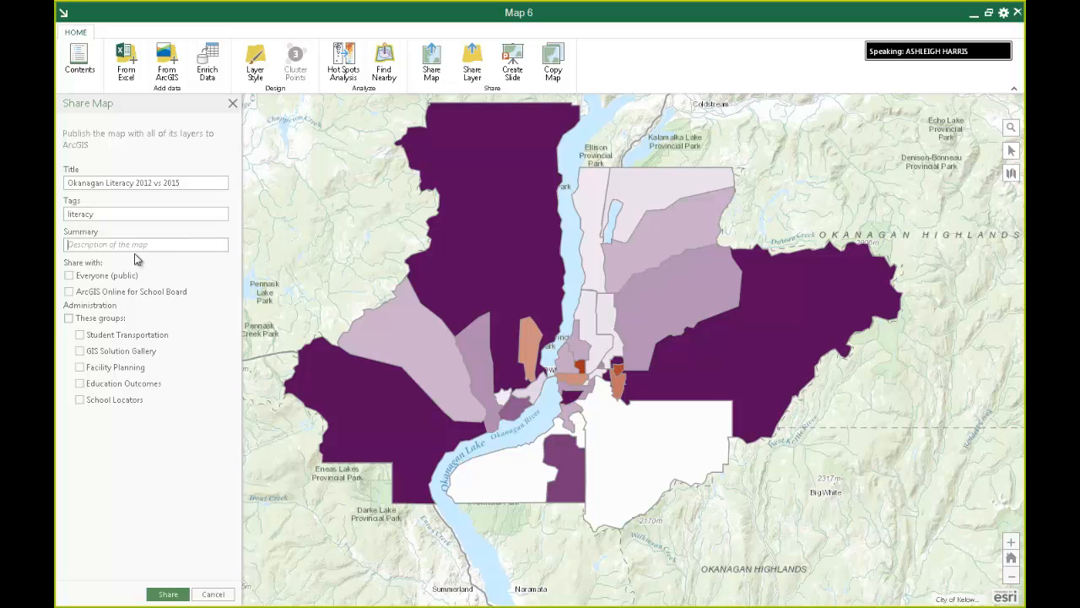
click(69, 291)
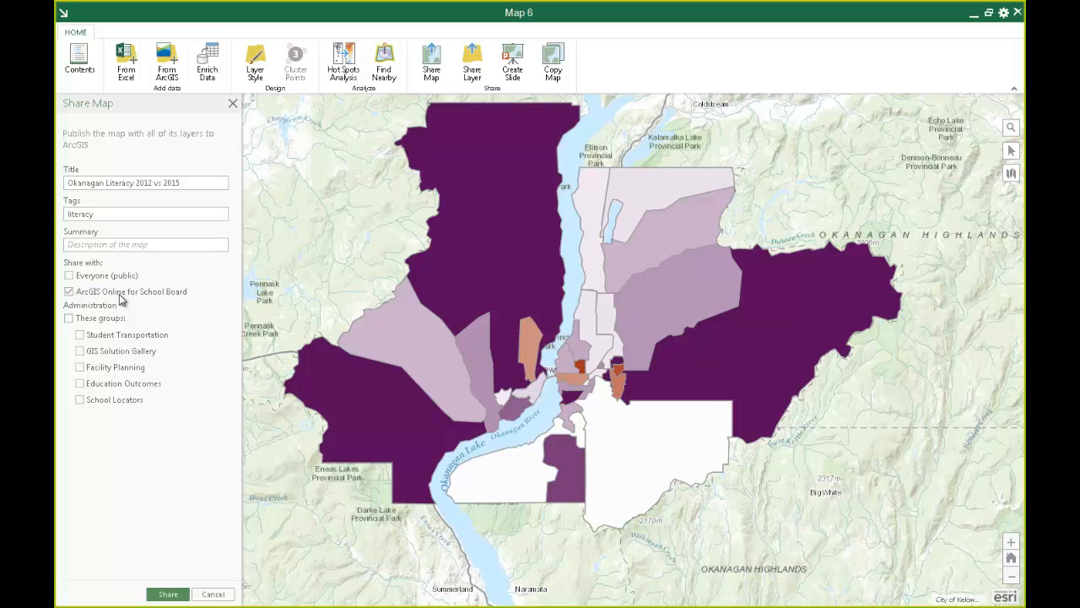
click(168, 594)
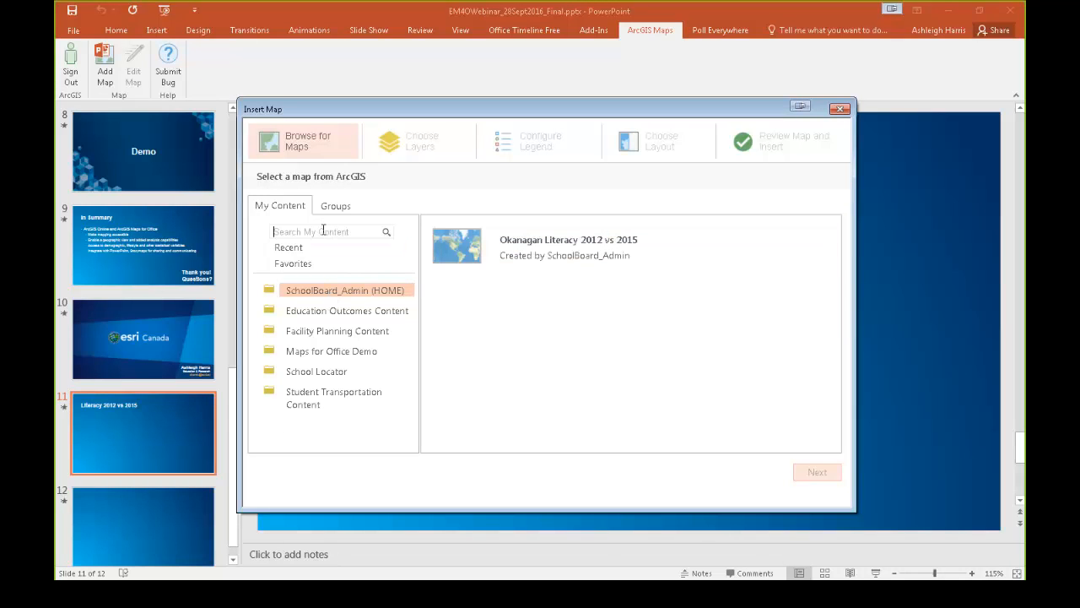
In PowerPoint, pick the Okanagan Literacy 2012 vs 2015 map from the home folder as the map to insert and show its layers
click(323, 319)
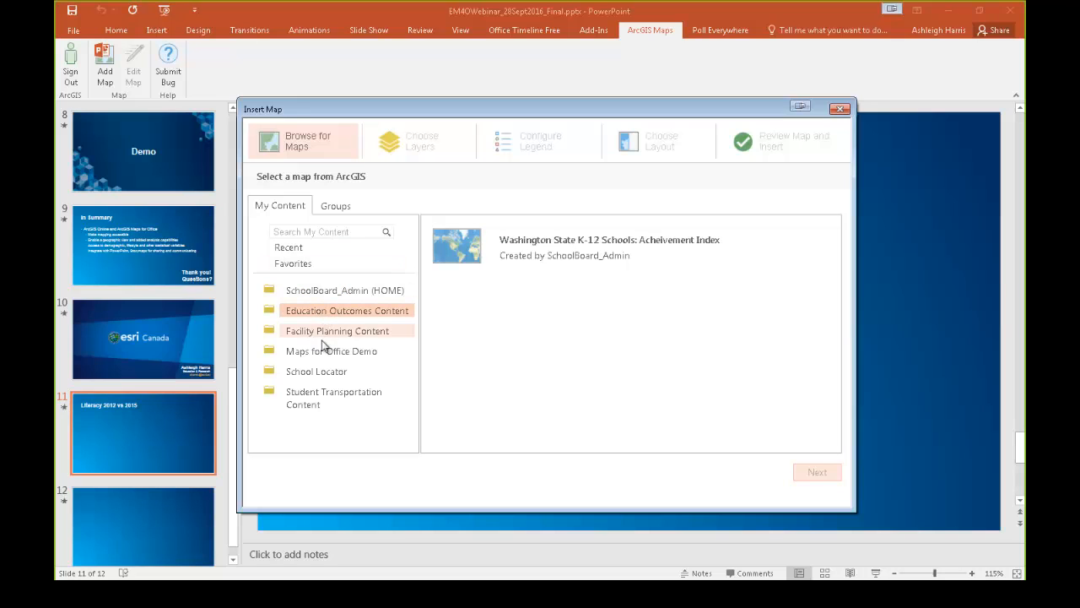
click(324, 332)
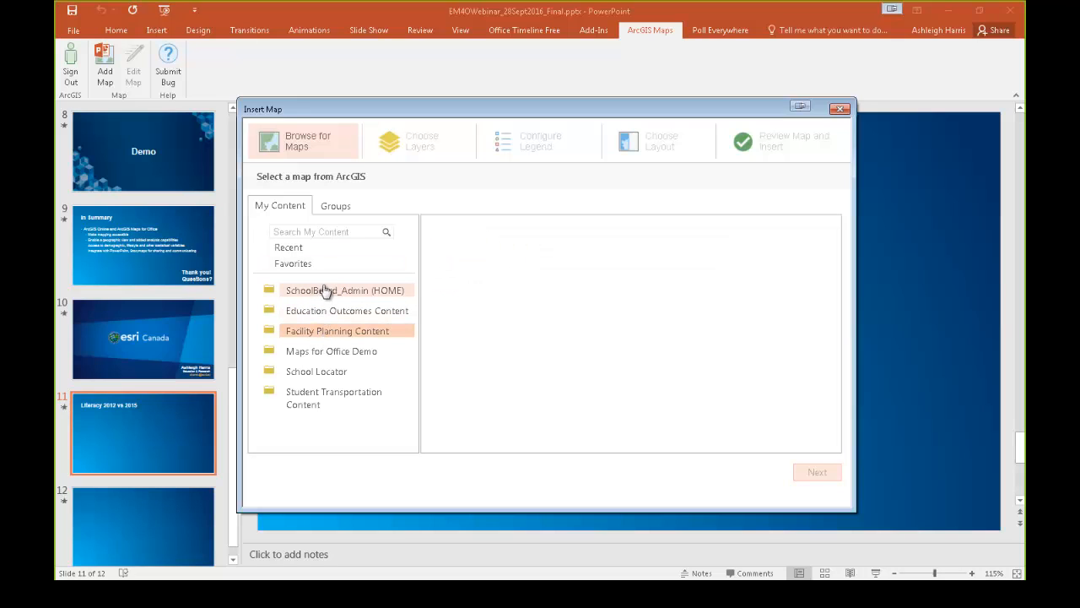
click(333, 291)
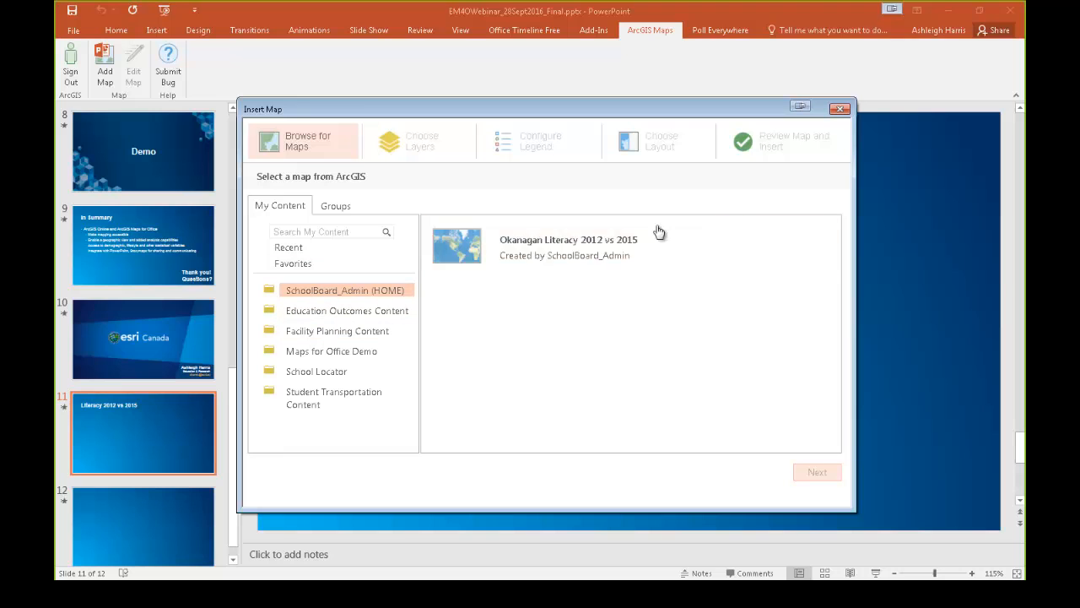
click(565, 268)
click(439, 138)
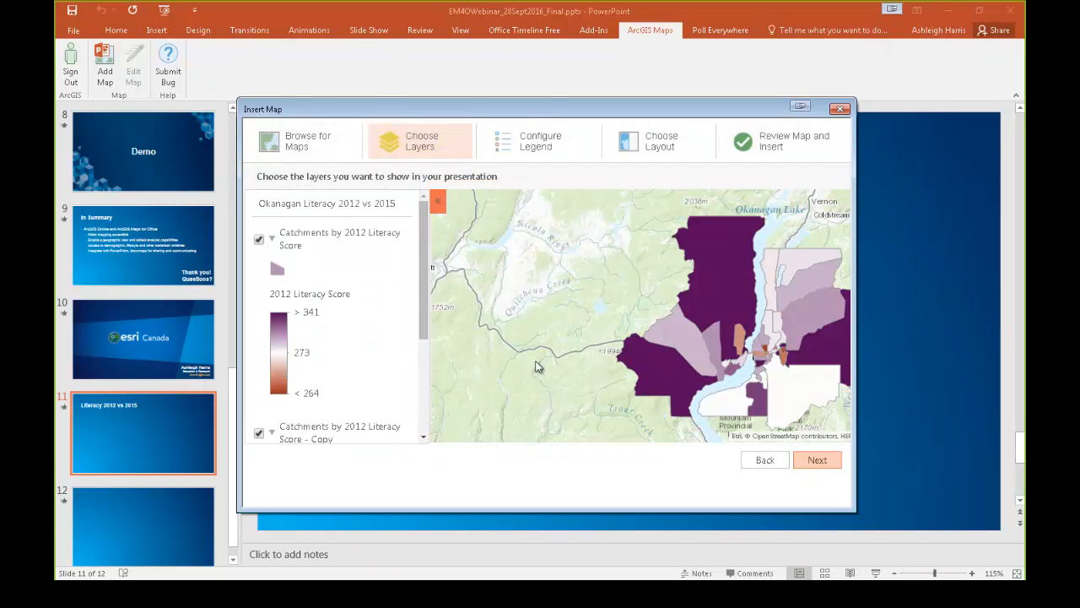
Keep both literacy layers, choose the Fill Bottom slide layout and preview the map slide
drag(425, 278, 404, 260)
click(553, 144)
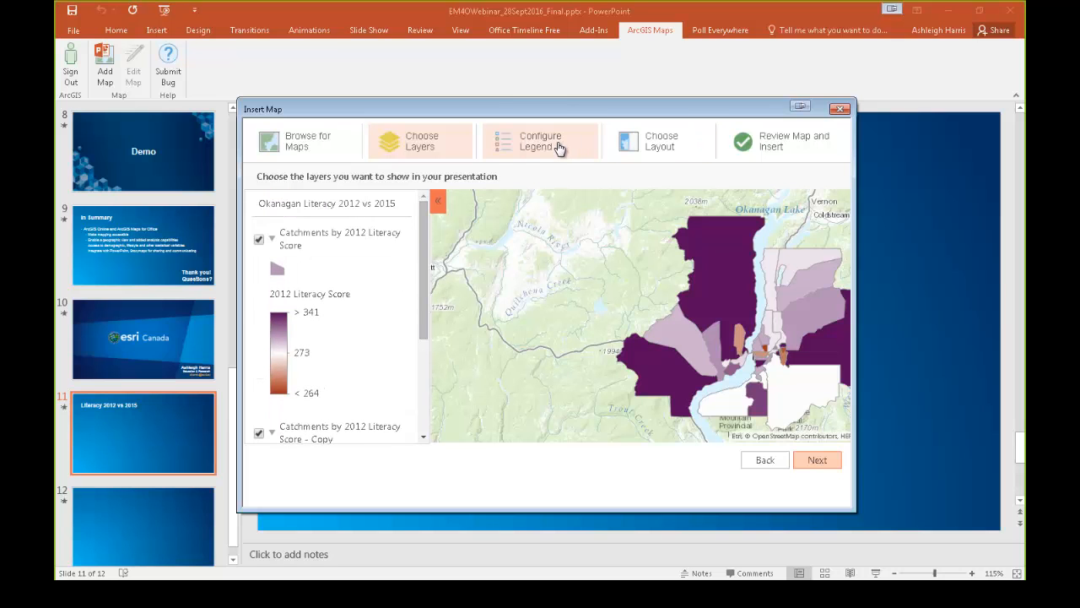
click(656, 140)
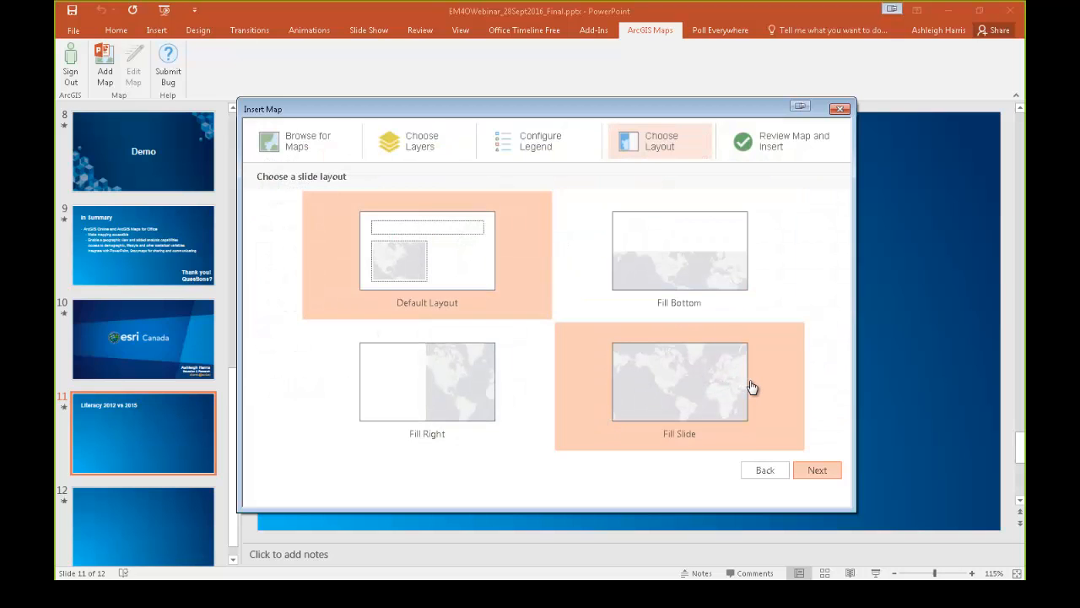
click(681, 292)
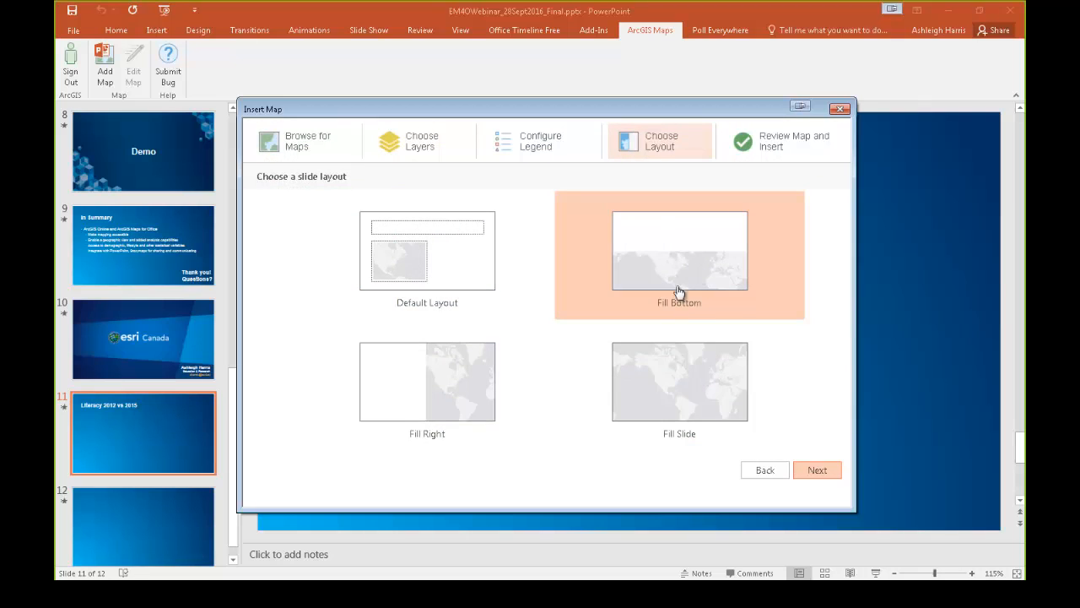
click(817, 473)
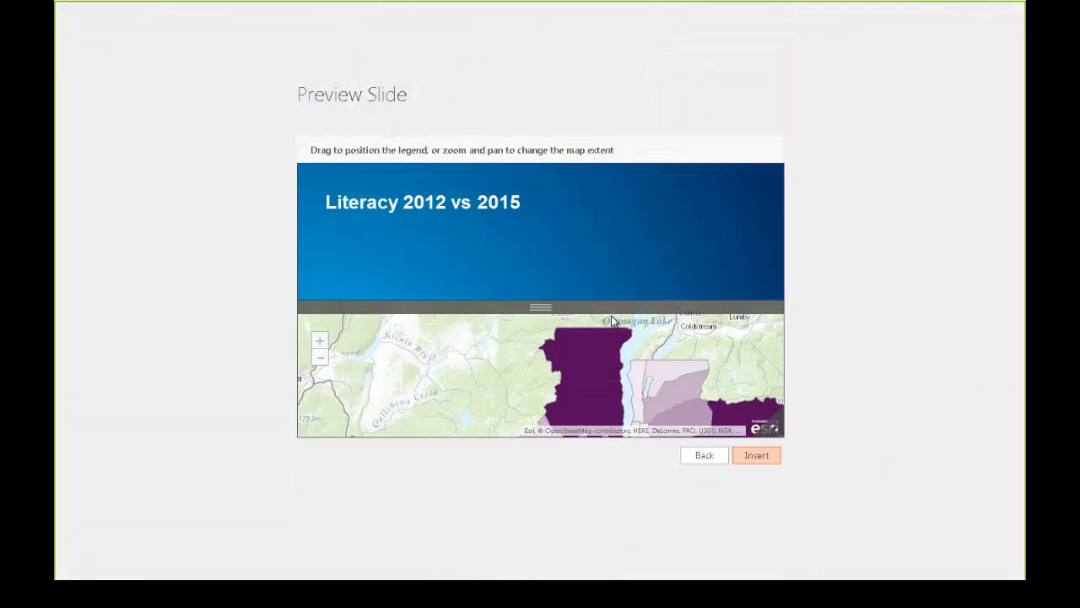
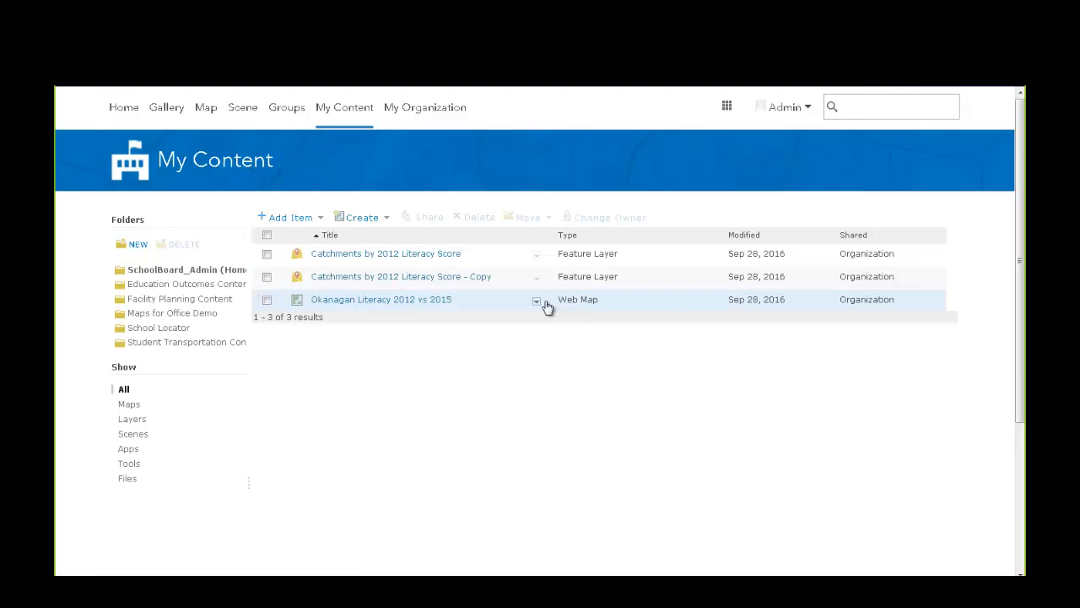
In ArcGIS Online, open the Okanagan Literacy 2012 vs 2015 web map in the map viewer
click(537, 301)
click(536, 302)
click(537, 301)
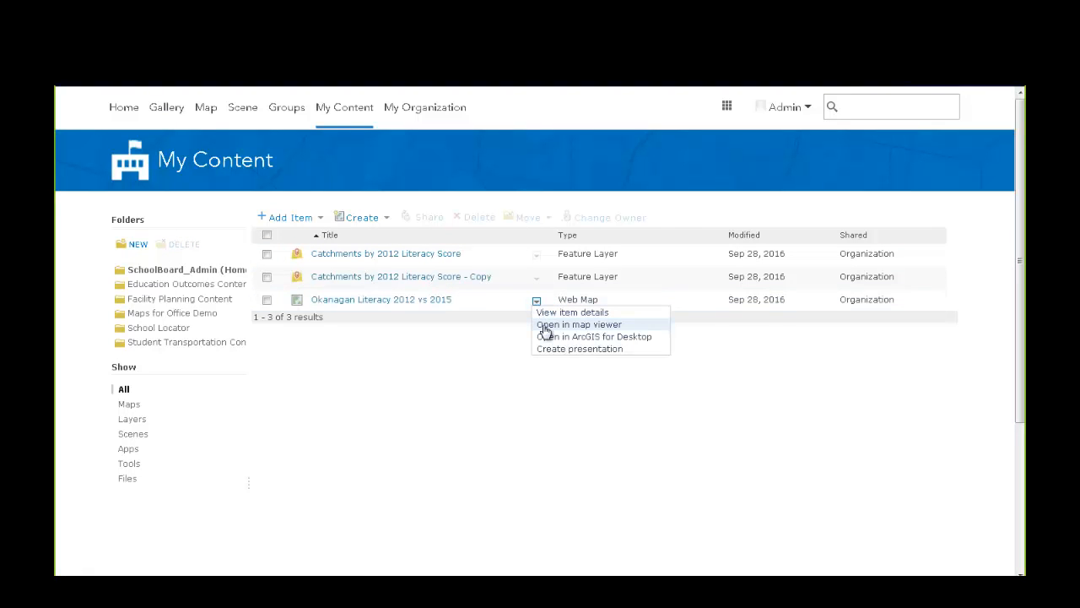
click(545, 330)
click(466, 386)
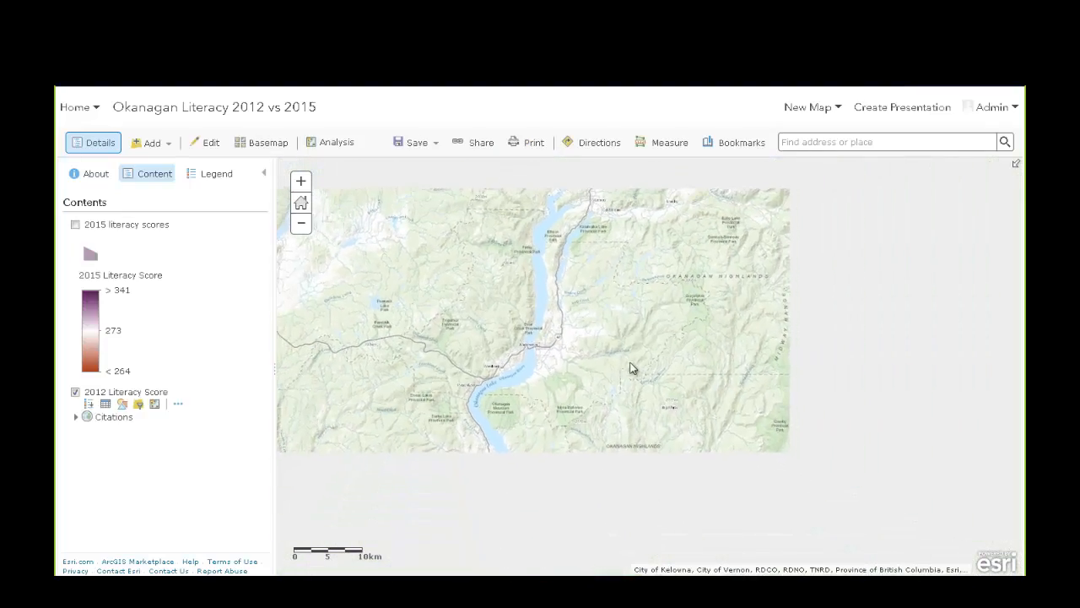
Change the web map's basemap to Imagery, with the school catchments centred in view
scroll(615, 392, up, 1)
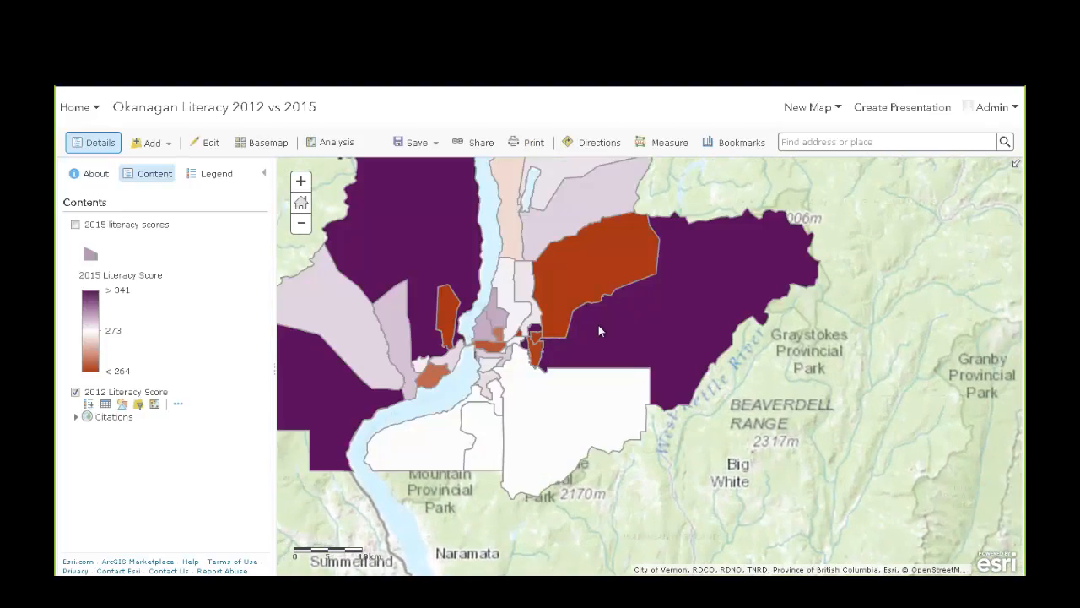
drag(598, 325, 664, 391)
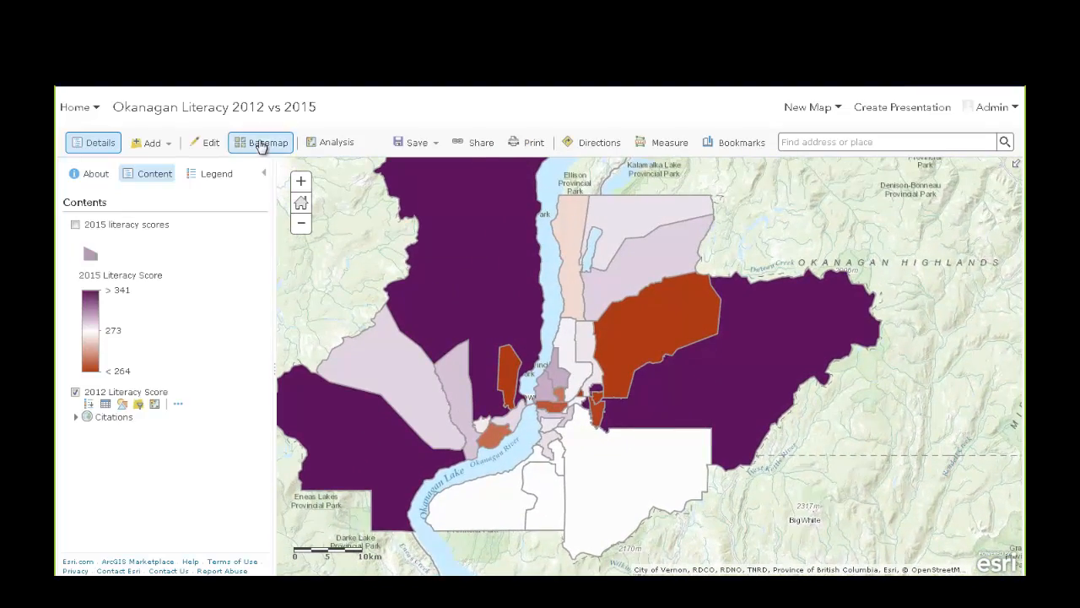
click(261, 143)
click(276, 221)
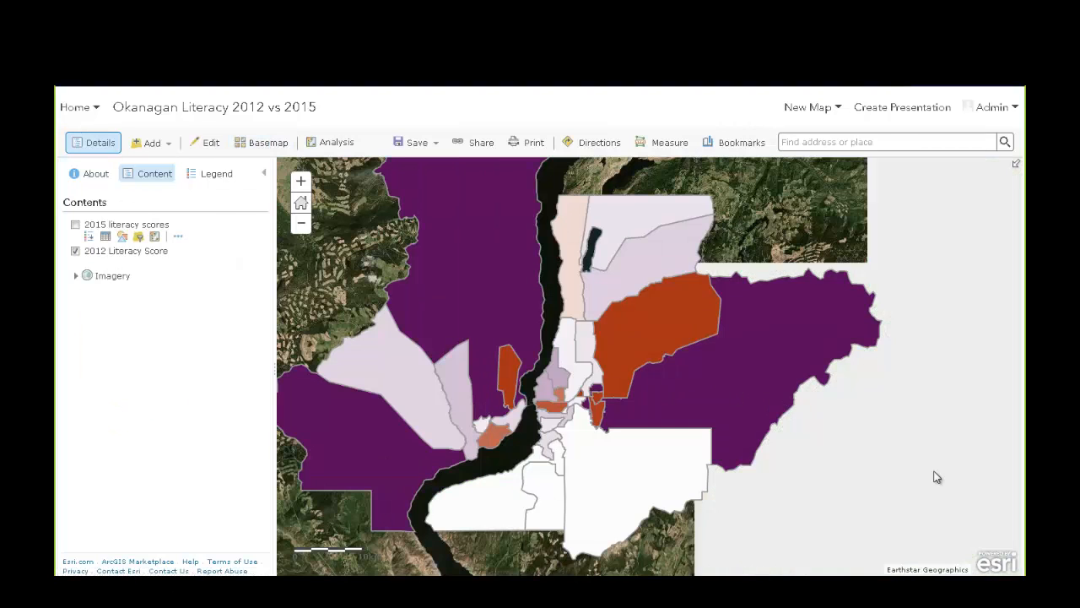
drag(805, 502, 852, 511)
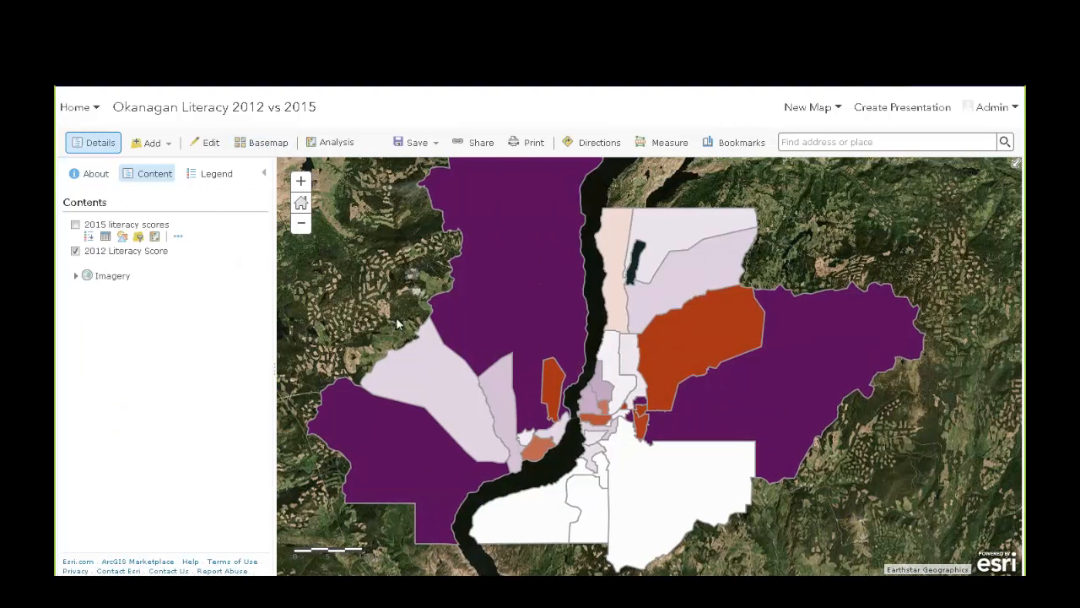
Place the 2015 literacy scores layer below the 2012 layer with both layers visible, and save the map
drag(73, 225, 79, 254)
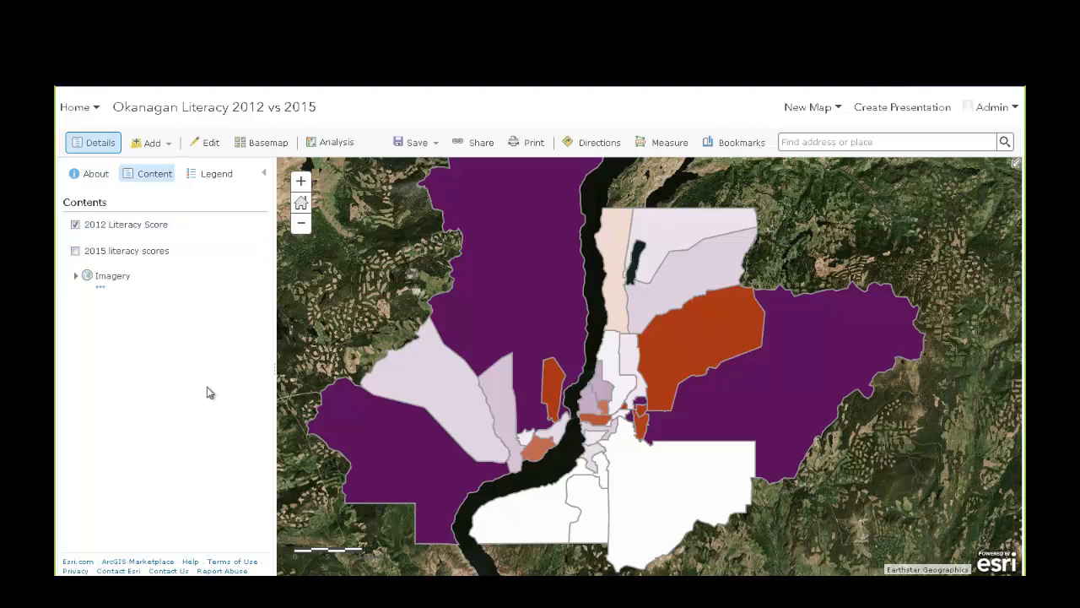
click(417, 142)
click(403, 162)
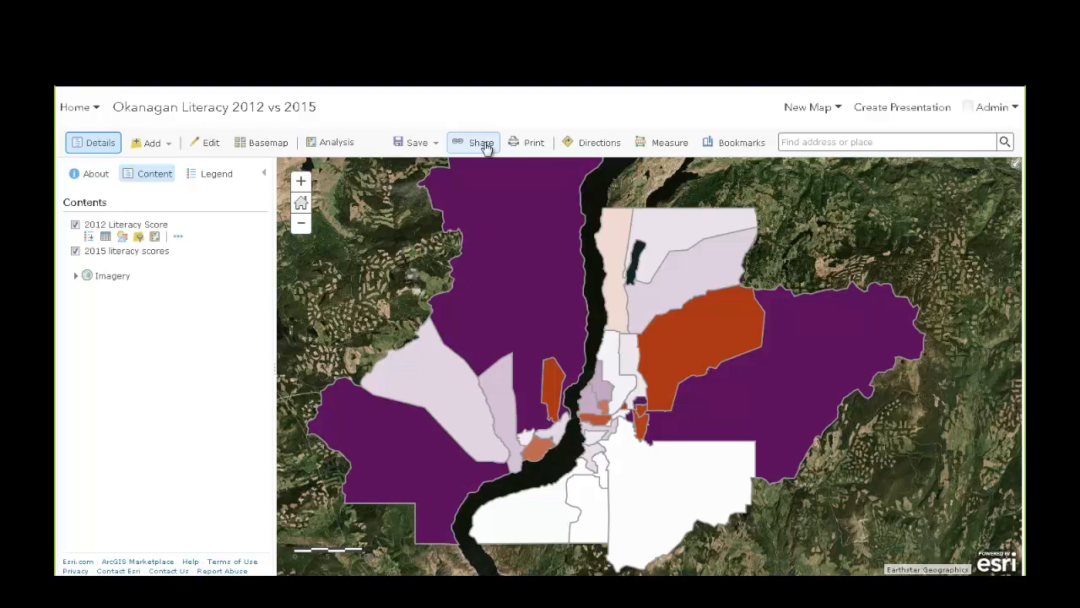
Start a new web app from the shared map using the Story Map Swipe and Spyglass template for comparing layers
click(479, 143)
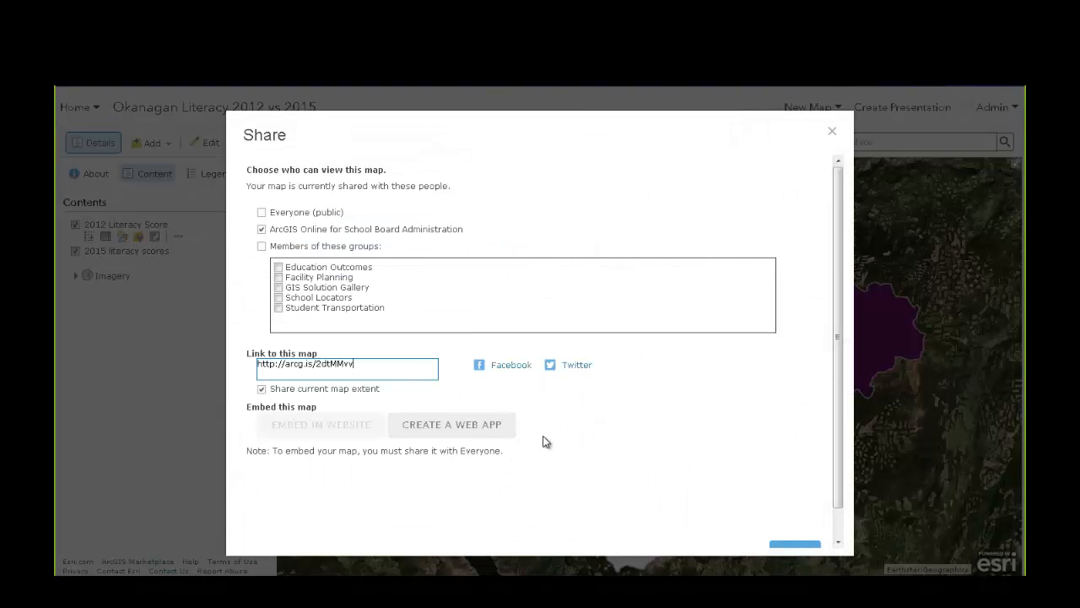
click(460, 426)
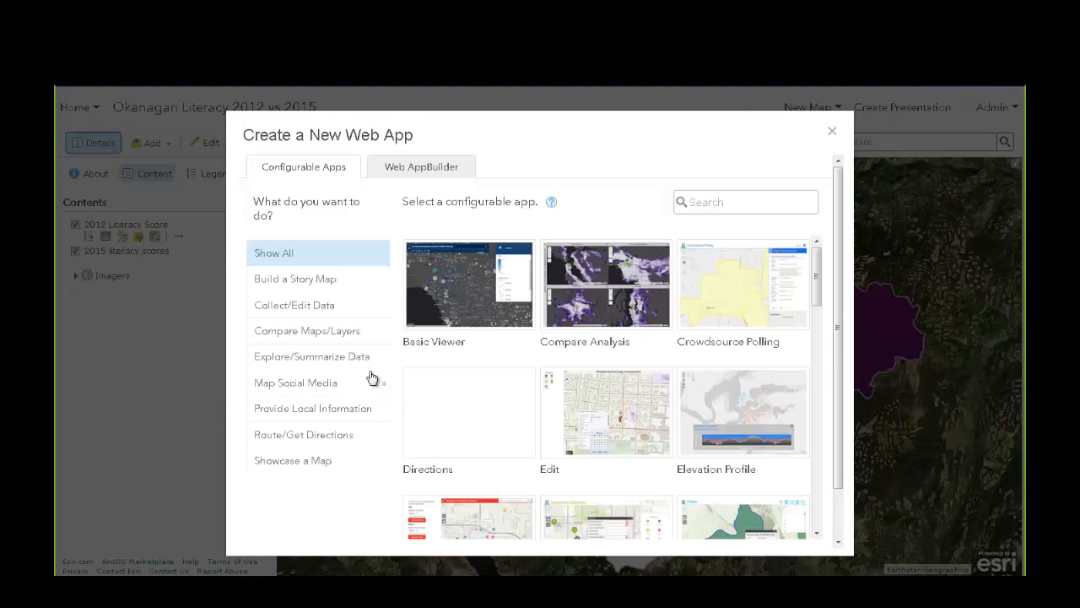
click(314, 331)
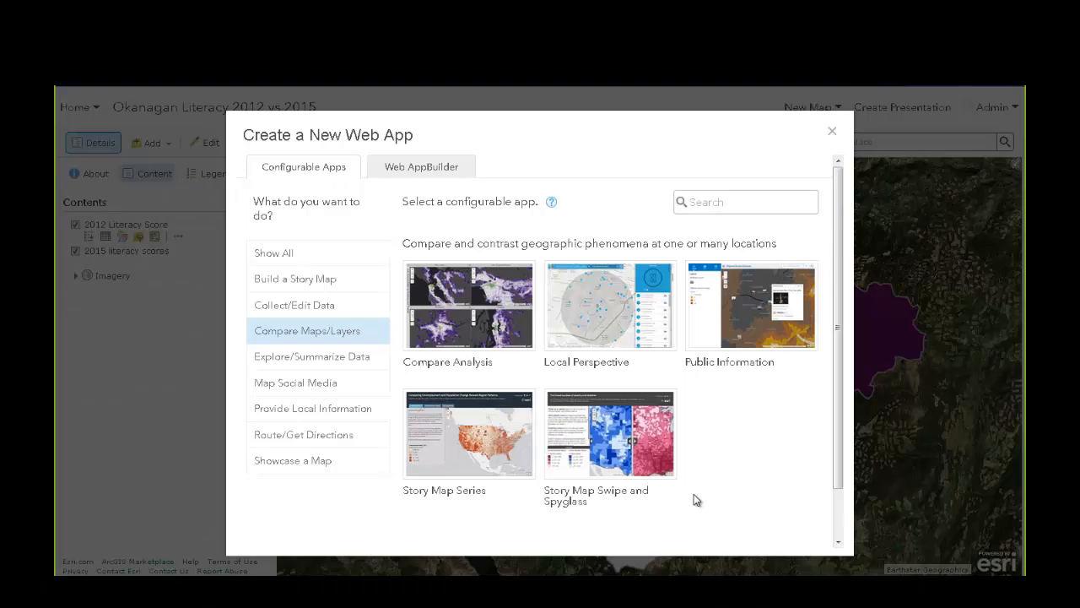
click(629, 456)
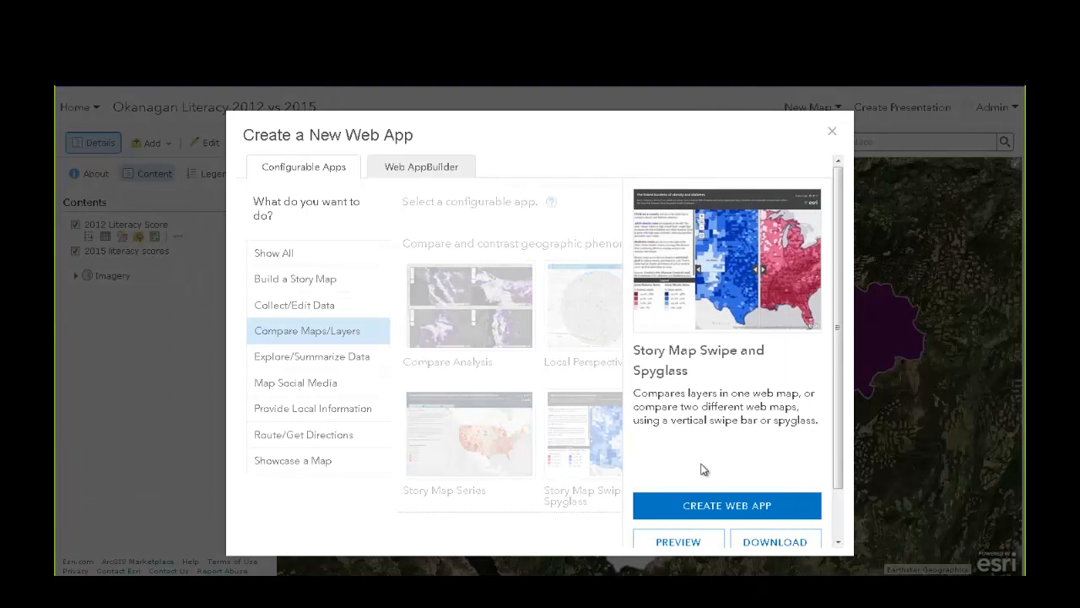
click(732, 511)
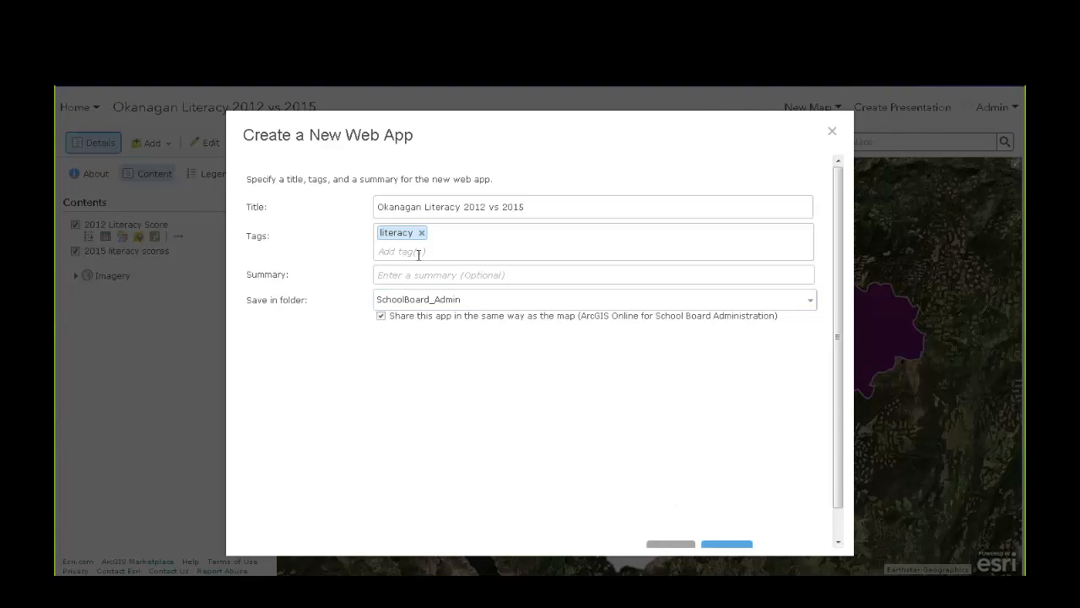
Title the web app Okanagan Literacy 2012 vs 2015 App and create it with the existing tag, folder and sharing settings
click(618, 205)
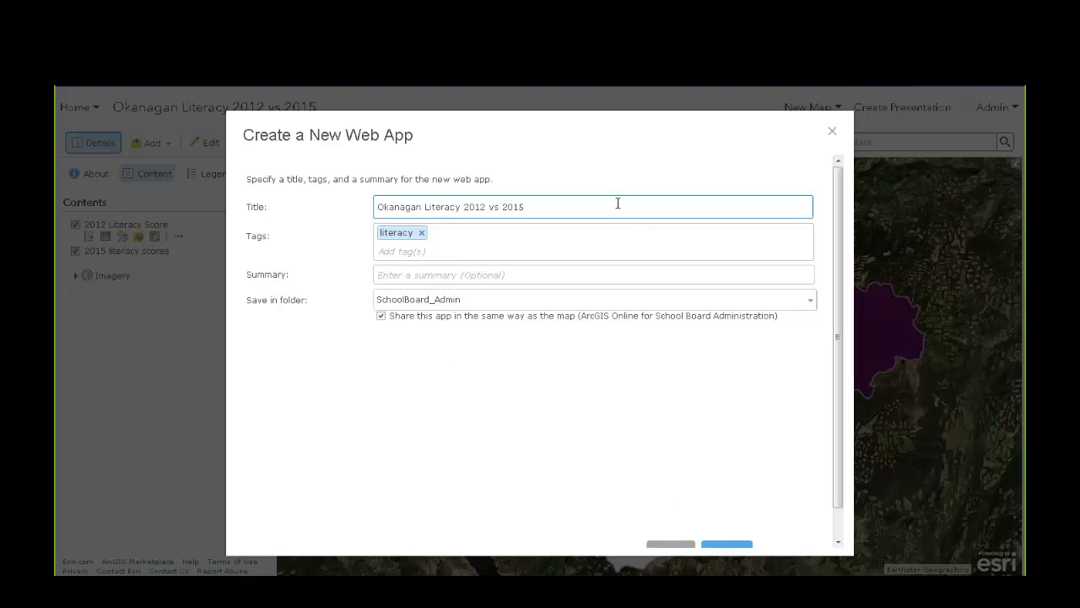
text(App)
click(726, 545)
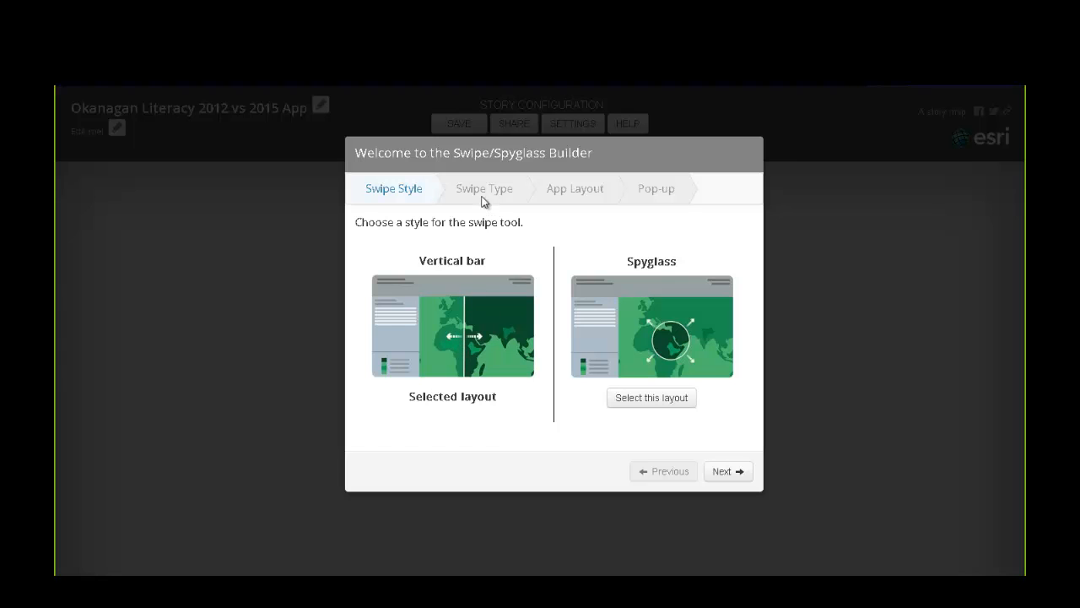
Keep the Vertical bar swipe style and set 2015 literacy scores as the layer to swipe
click(742, 481)
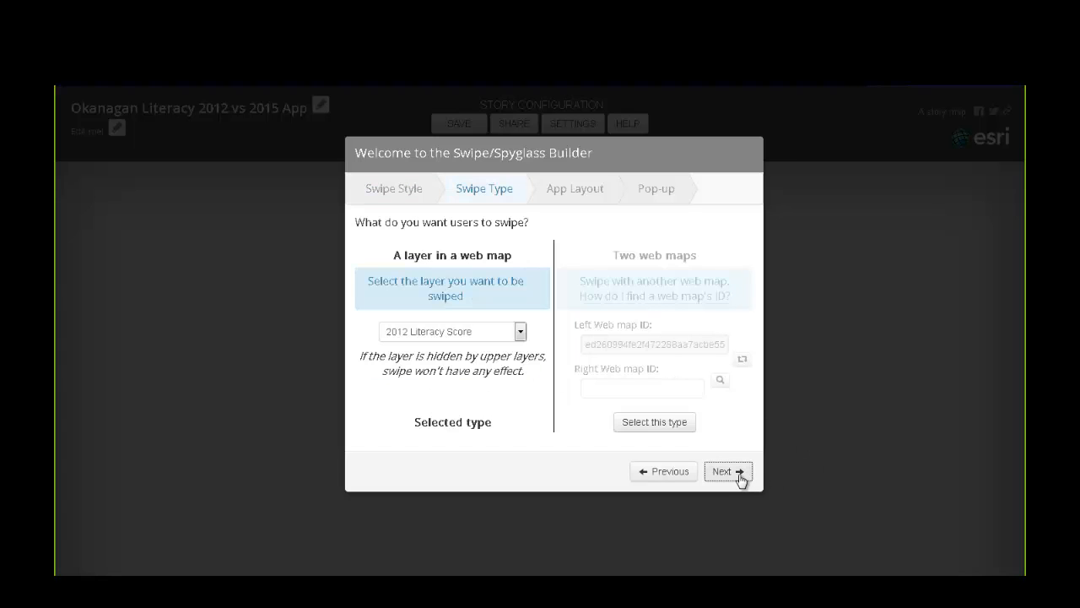
click(521, 331)
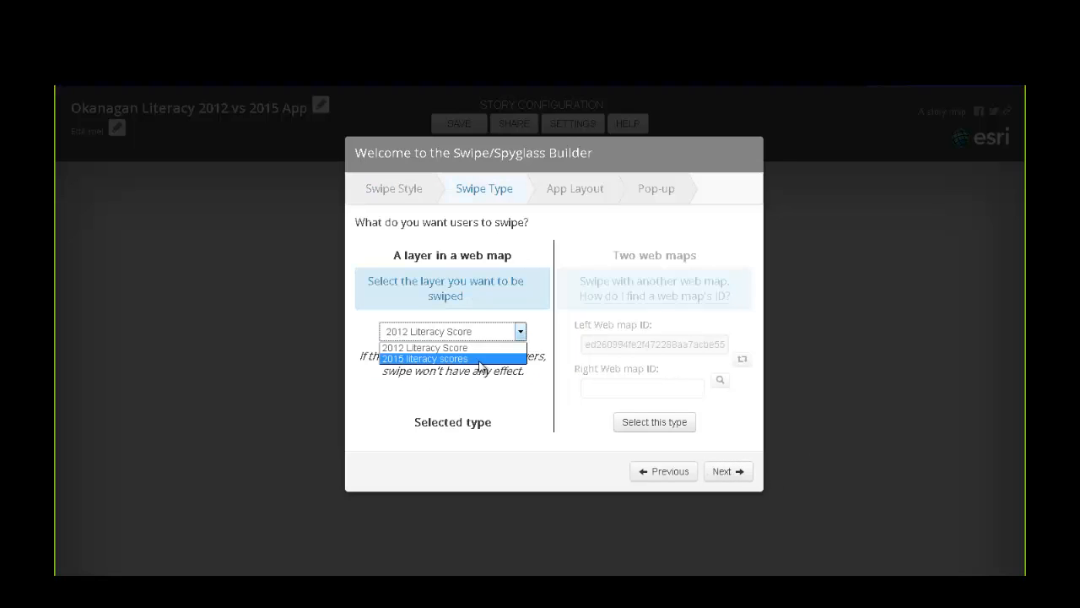
click(475, 354)
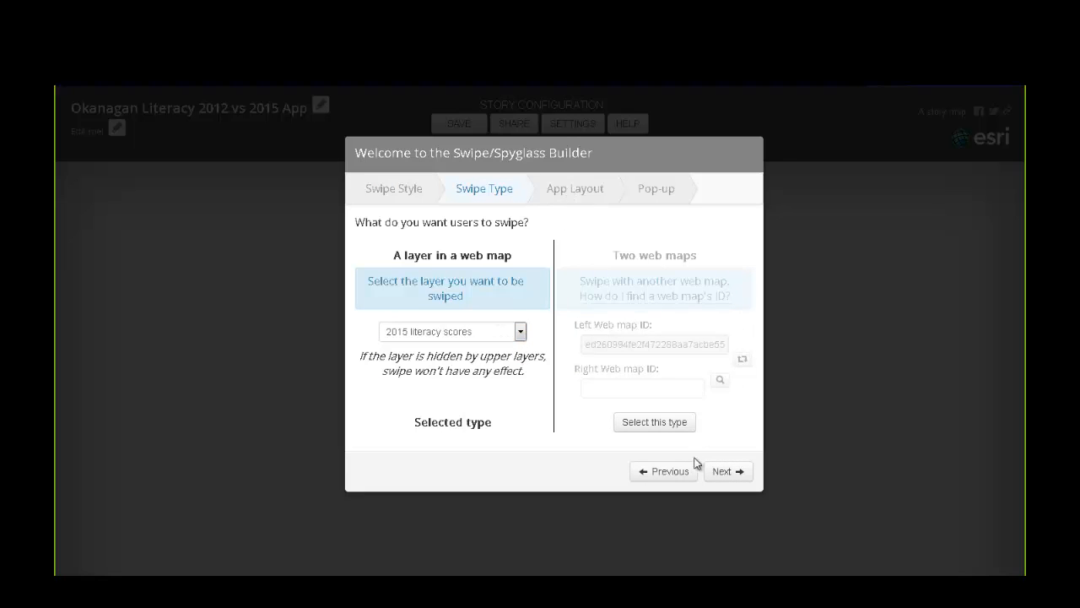
Disable the description in the app layout, open the app with the default pop-up headers, and compare the layers with the swipe bar
click(733, 472)
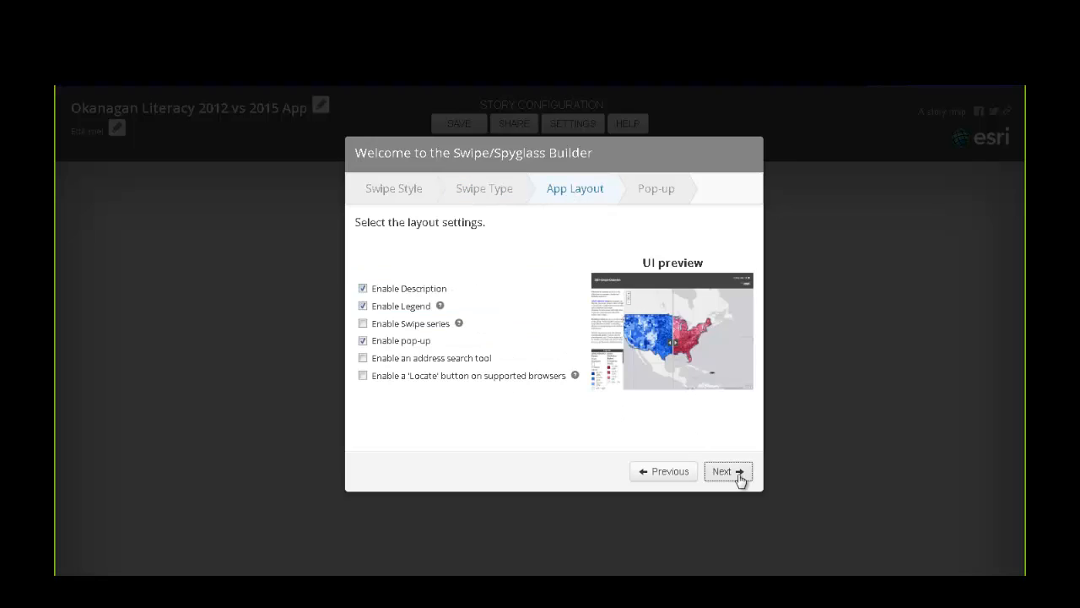
click(363, 289)
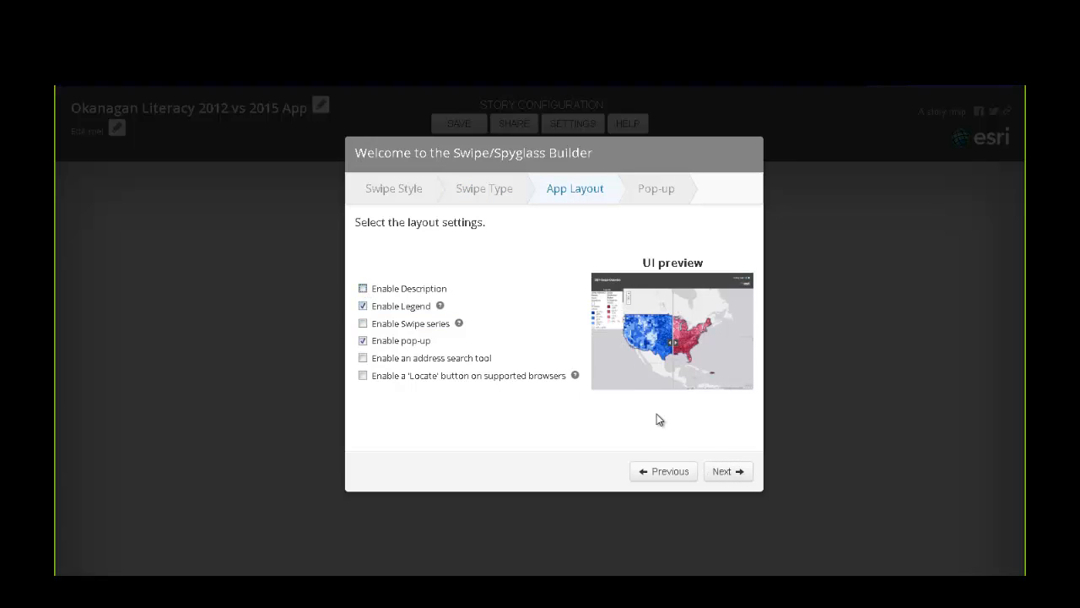
click(733, 472)
click(733, 475)
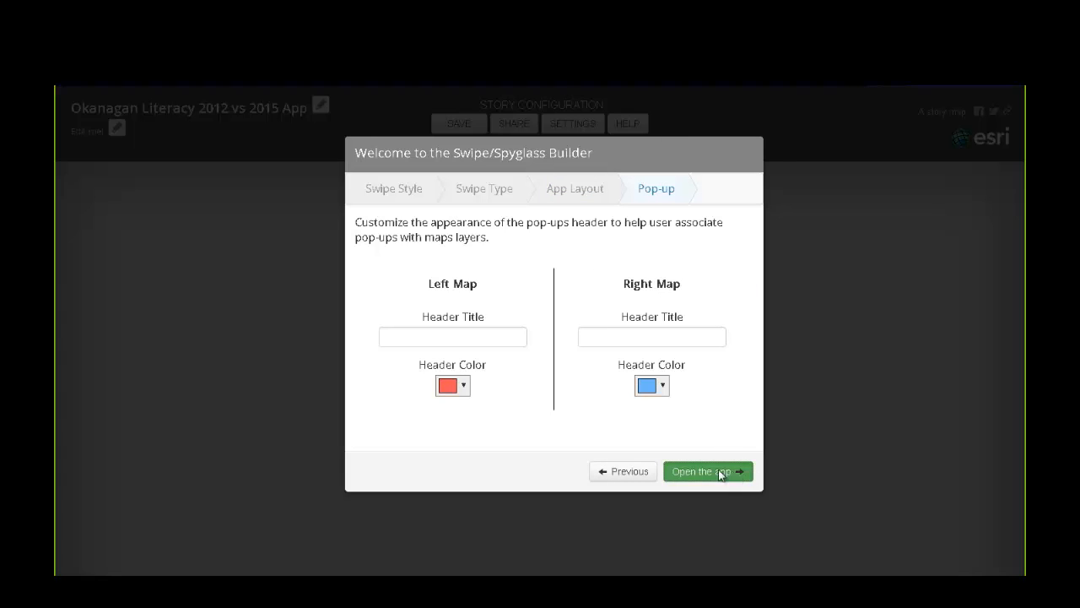
drag(388, 380, 746, 401)
scroll(515, 406, up, 2)
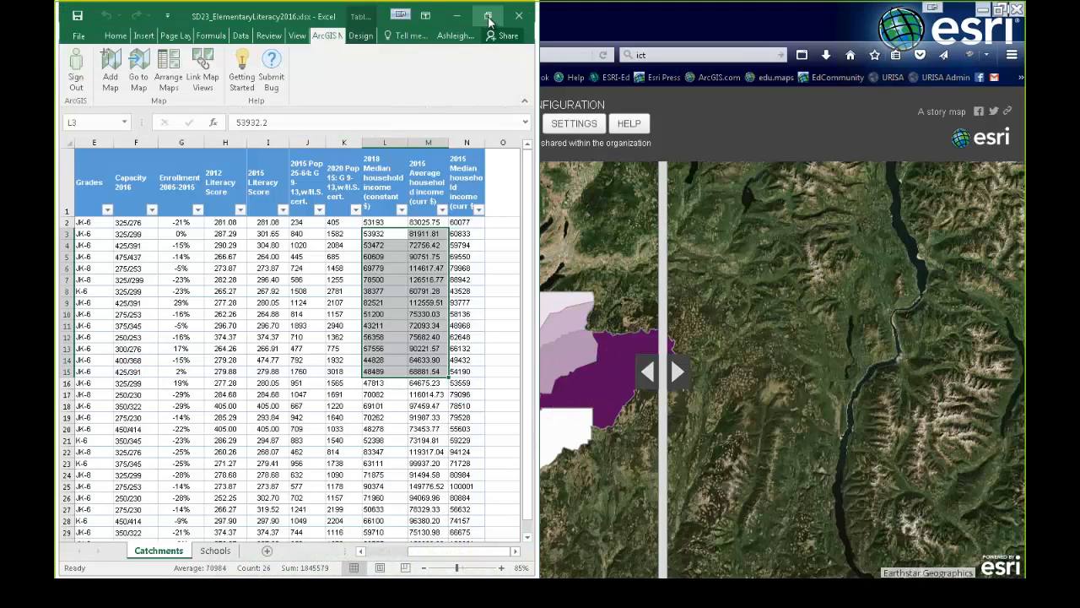
Switch to the SD23_ElementaryLiteracy2016 workbook in Excel, select the addresses on the Schools sheet, and go to Map 6
click(488, 16)
click(757, 20)
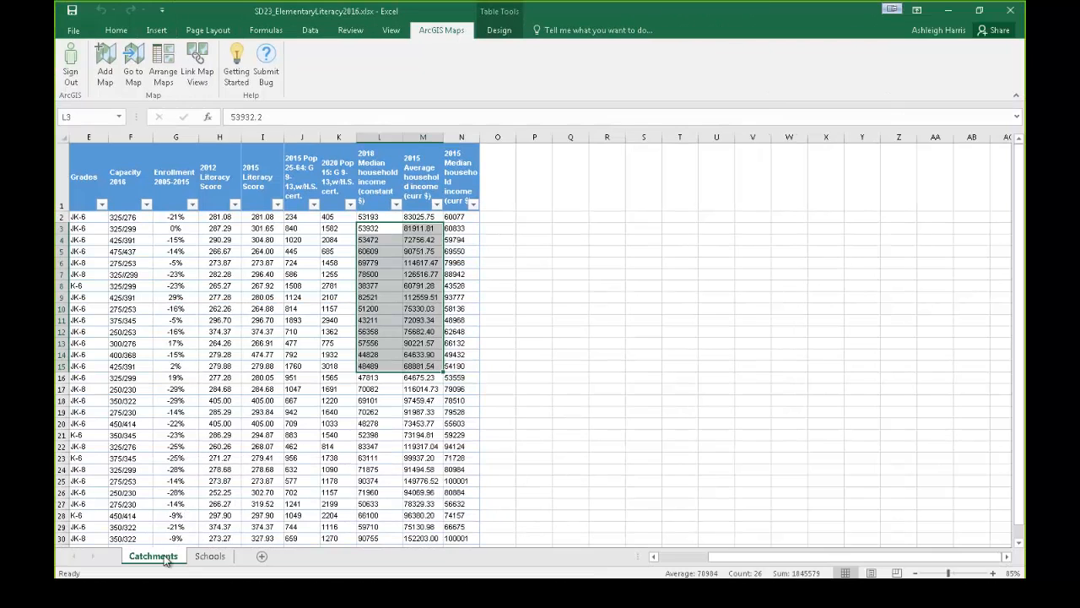
click(210, 556)
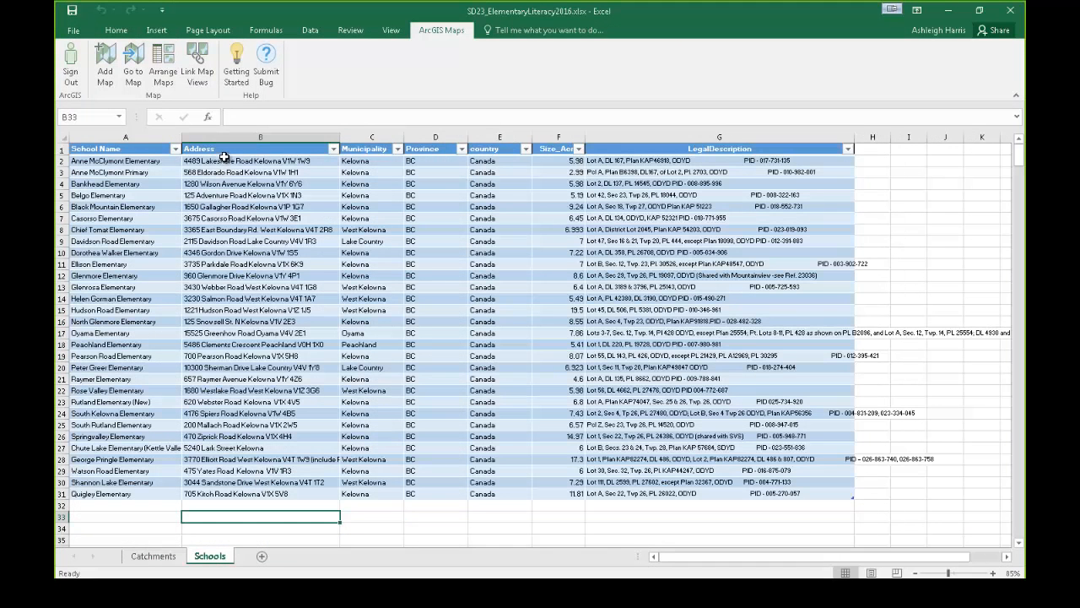
drag(224, 157, 243, 456)
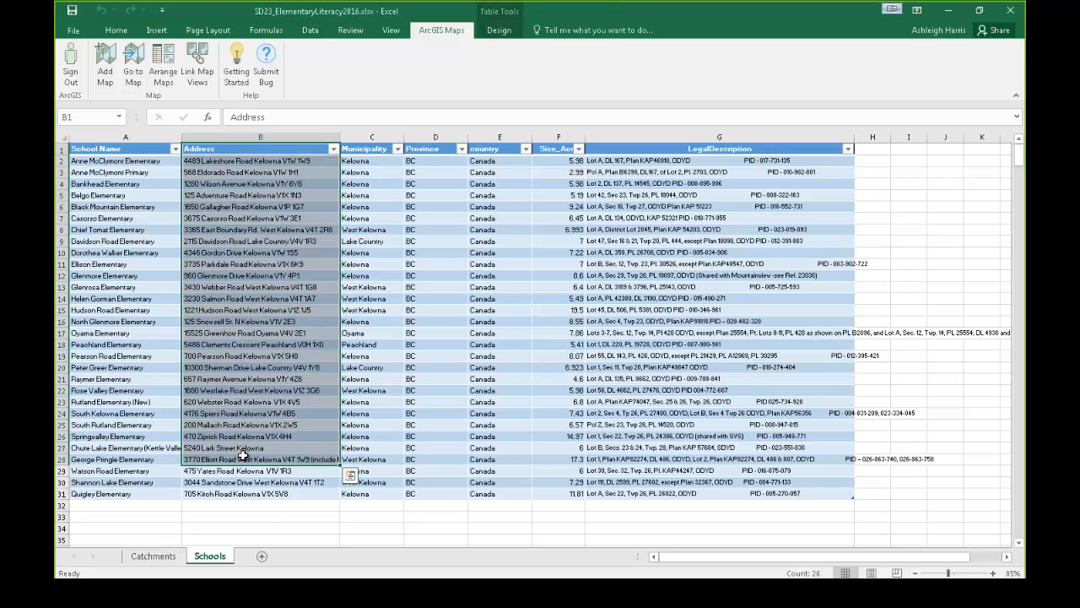
click(133, 66)
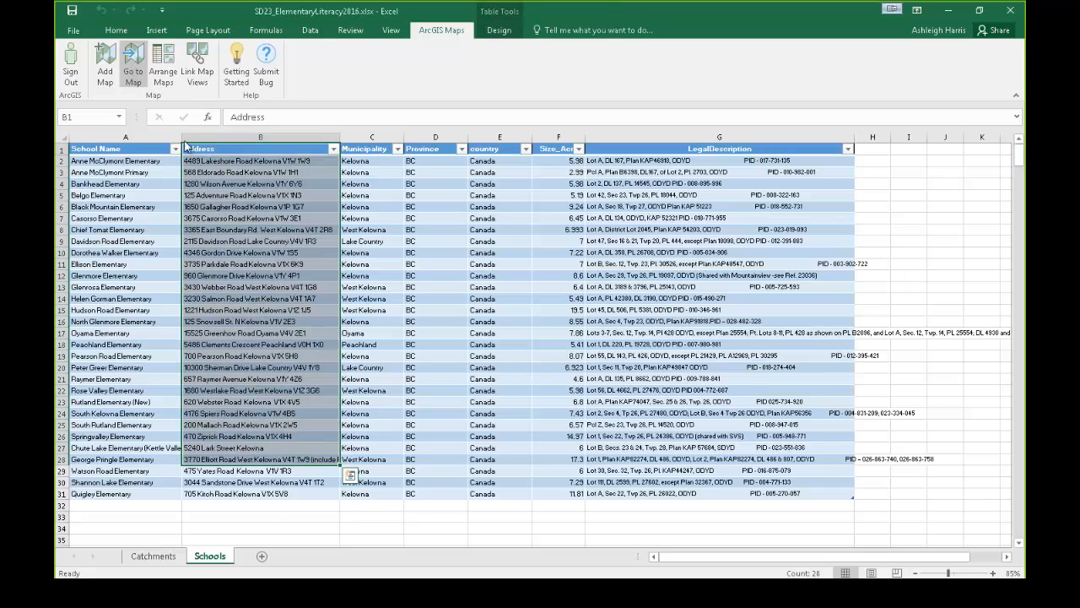
click(475, 236)
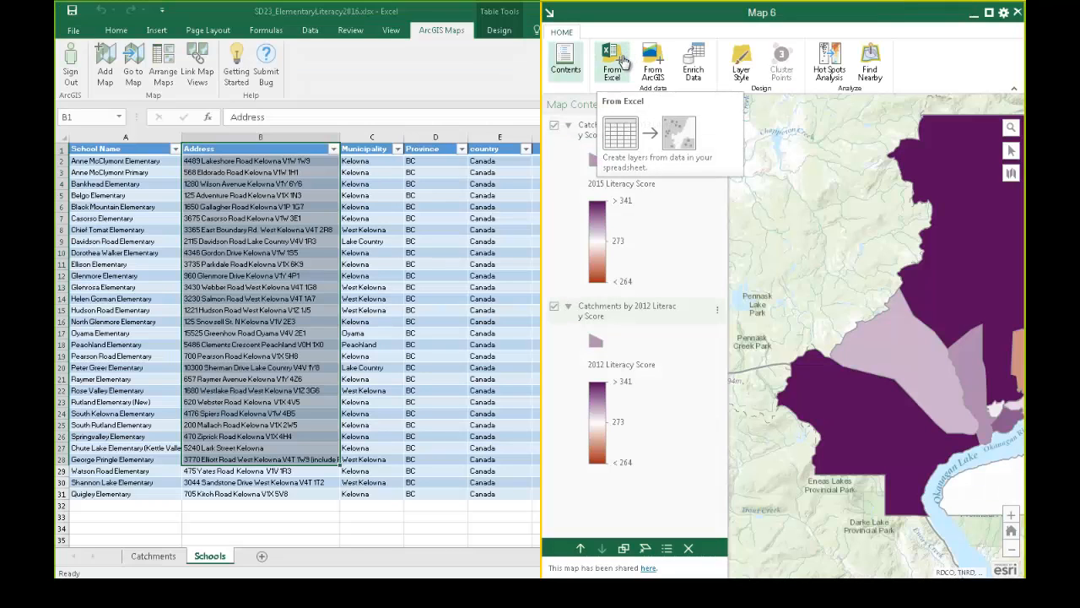
Add the Schools worksheet data to the map, located by Address with no style column and Location (Single symbol)
click(623, 61)
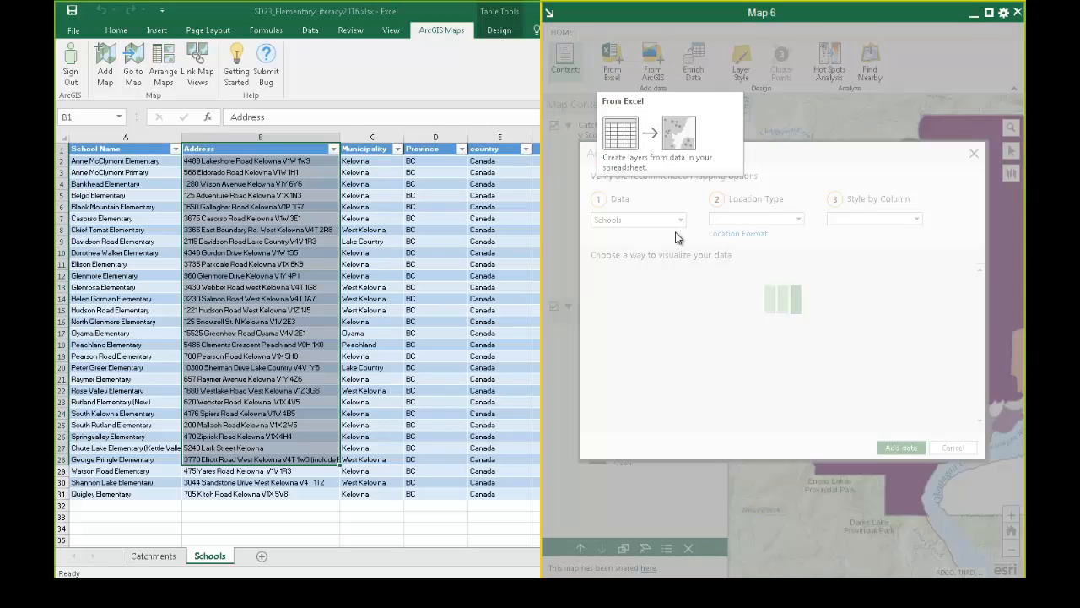
click(801, 222)
click(779, 246)
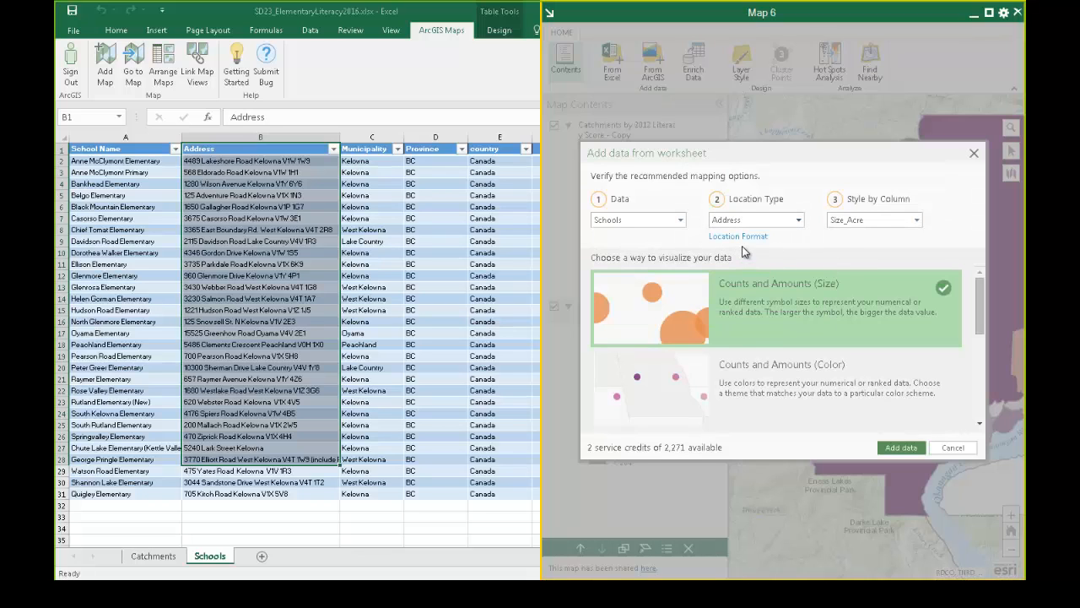
click(781, 379)
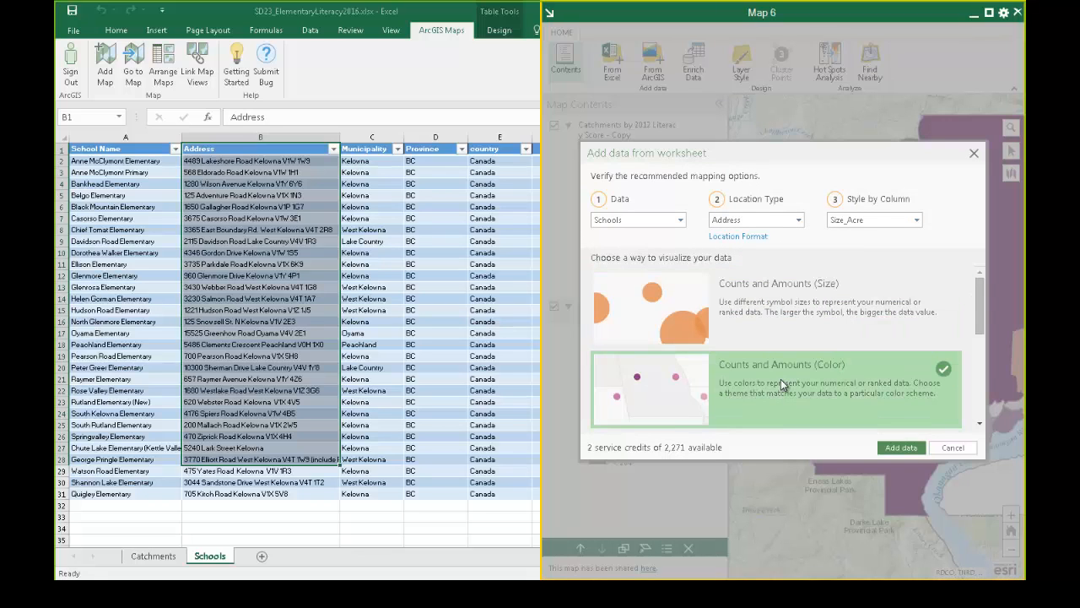
click(877, 221)
click(863, 235)
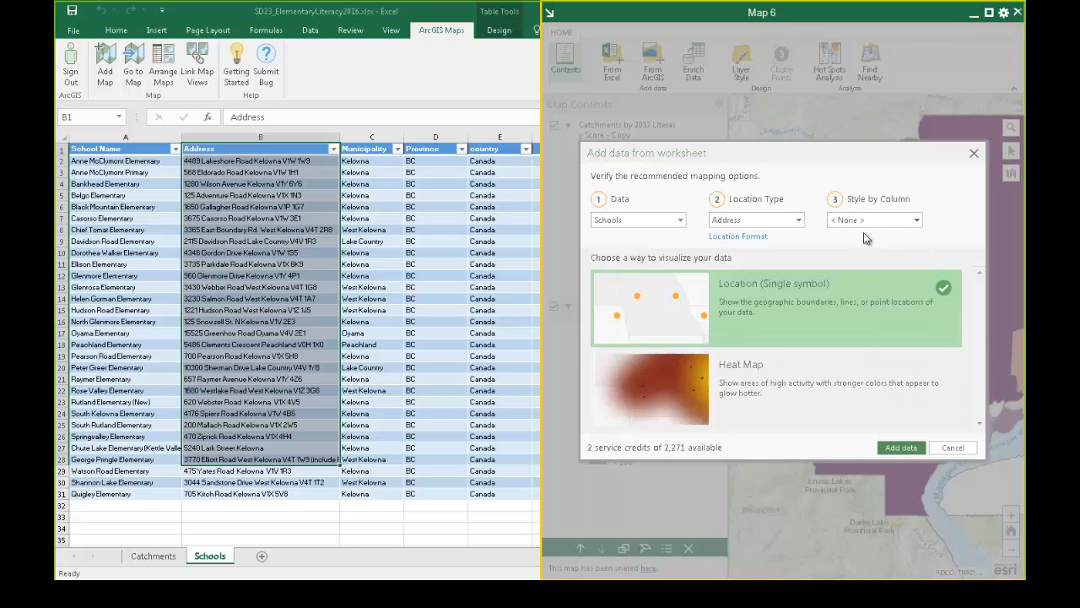
click(900, 447)
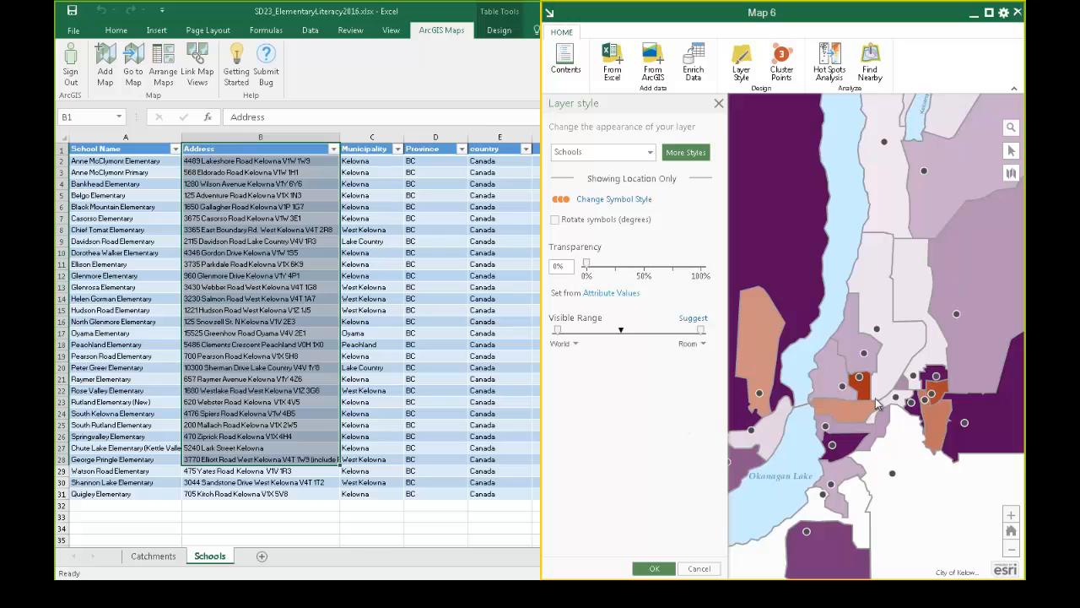
Change the Schools layer's symbol to the school icon from the General Infrastructure category at a size of 20 px
click(595, 198)
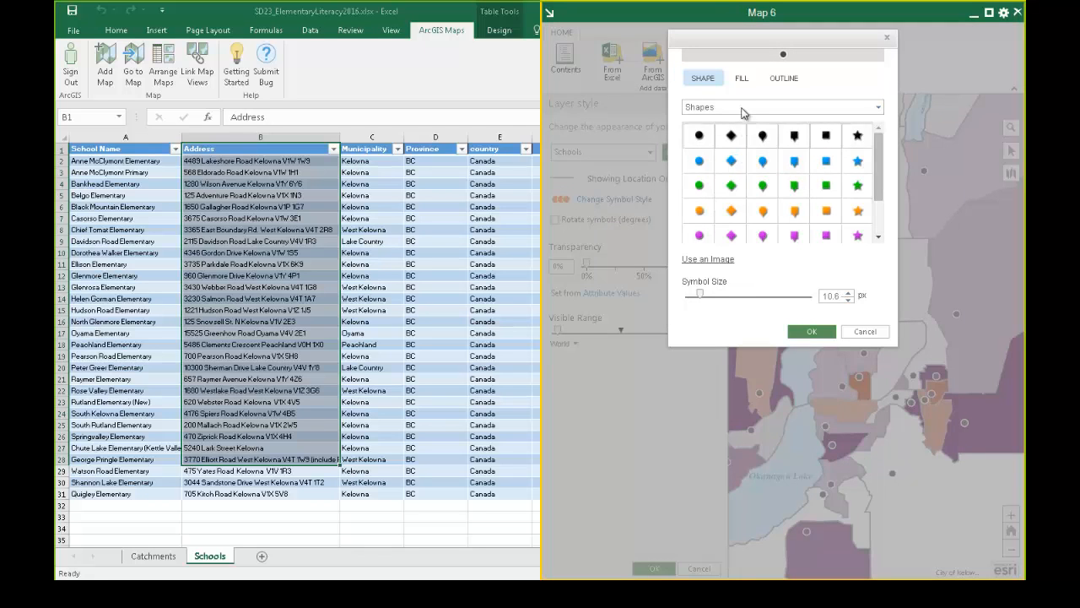
click(750, 106)
click(718, 234)
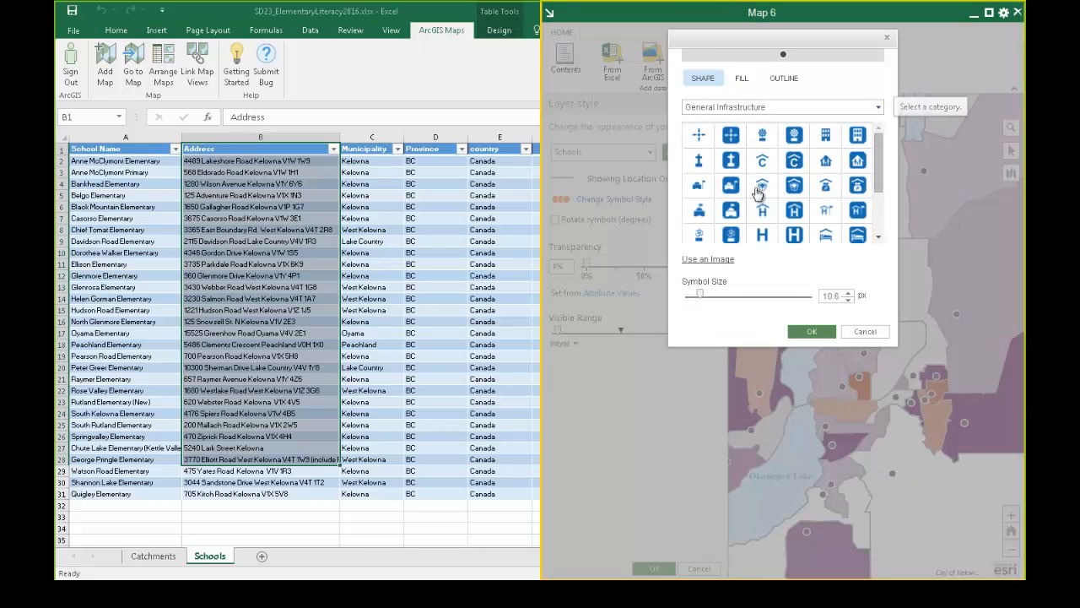
click(699, 184)
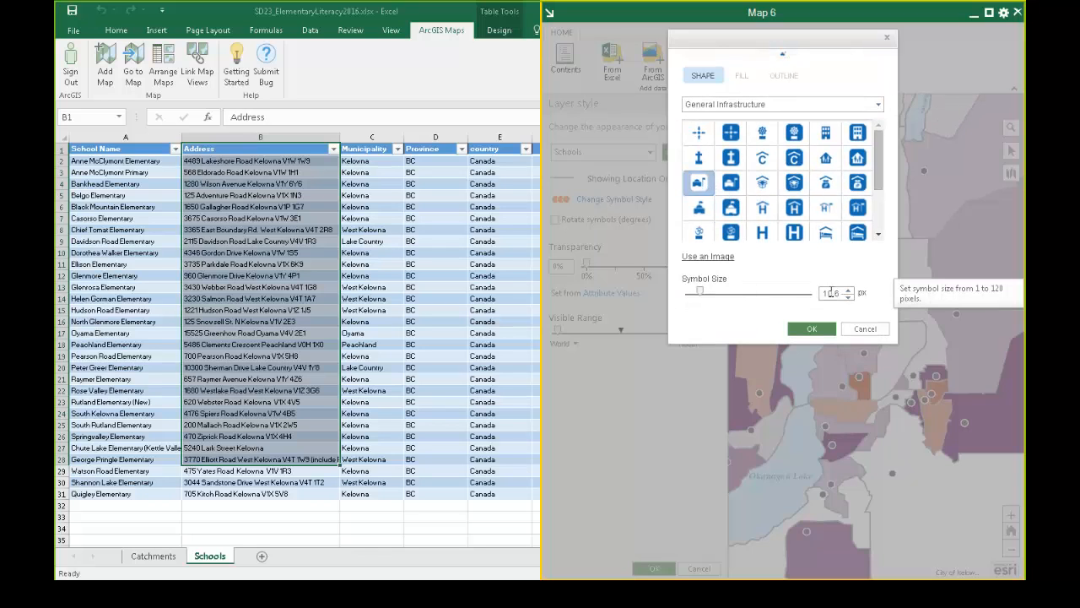
double_click(826, 291)
text(20)
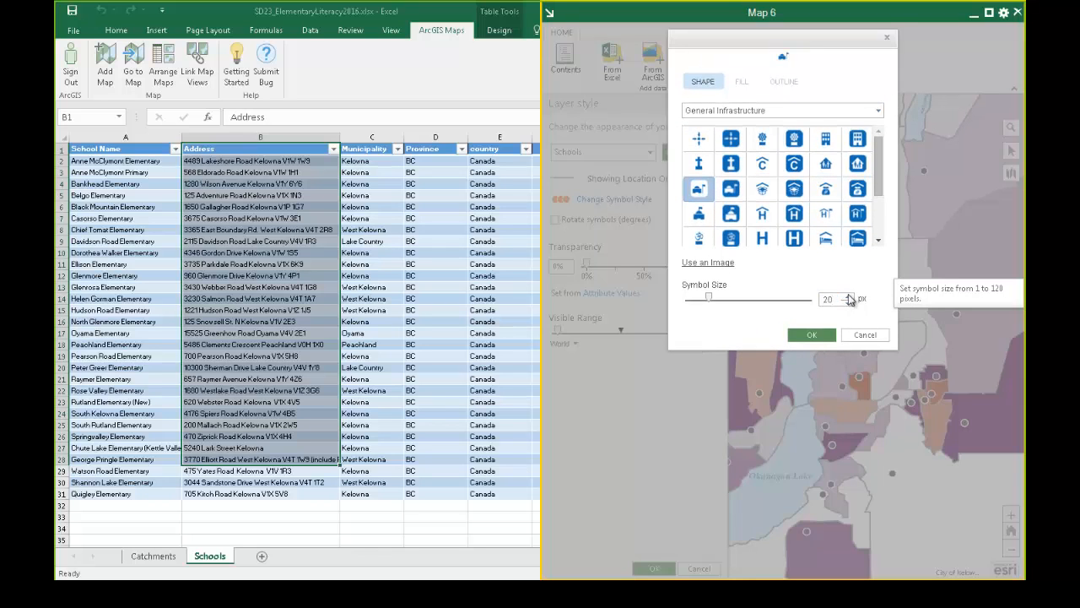
click(811, 334)
click(655, 568)
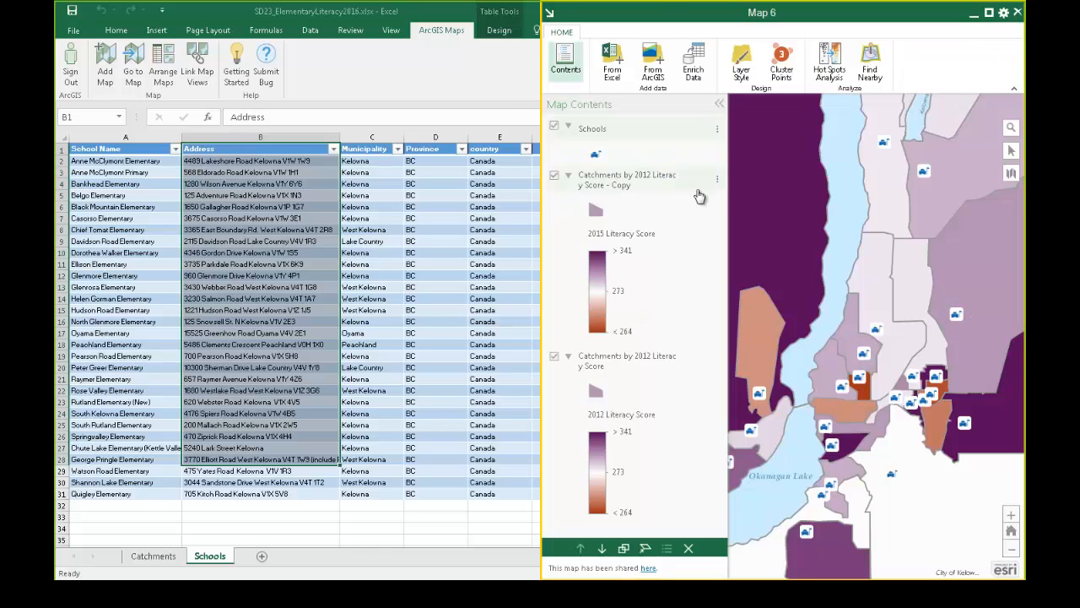
Set the Schools pop-up header to School Name and keep only the Address and Municipality columns in the pop-up
click(718, 130)
click(735, 160)
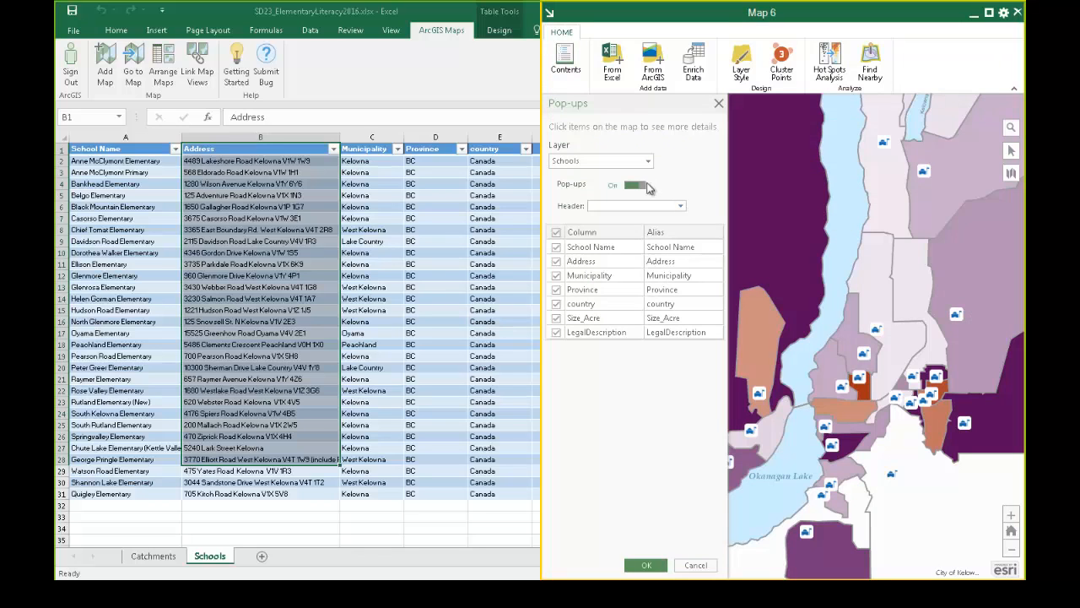
click(680, 206)
click(641, 241)
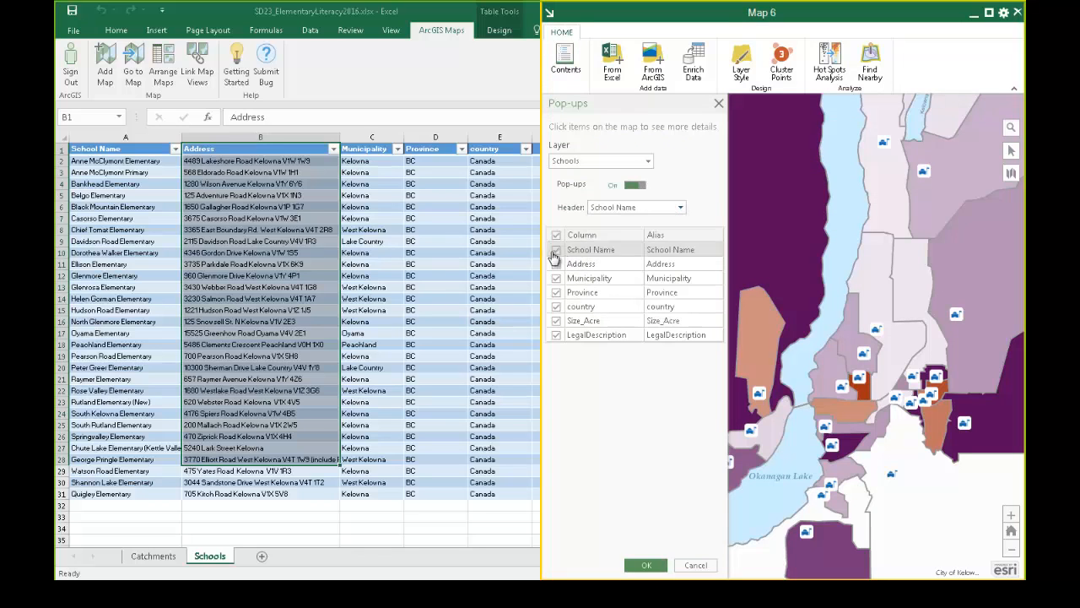
click(556, 250)
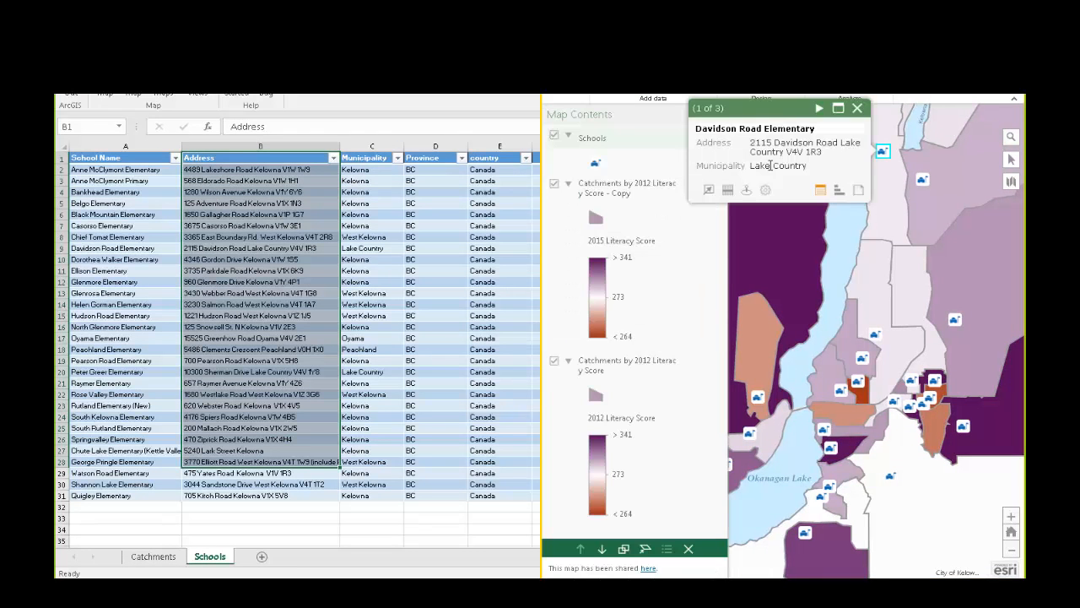
Examine the school and catchment pop-ups for Davidson Road Elementary, and close the pop-up
click(818, 109)
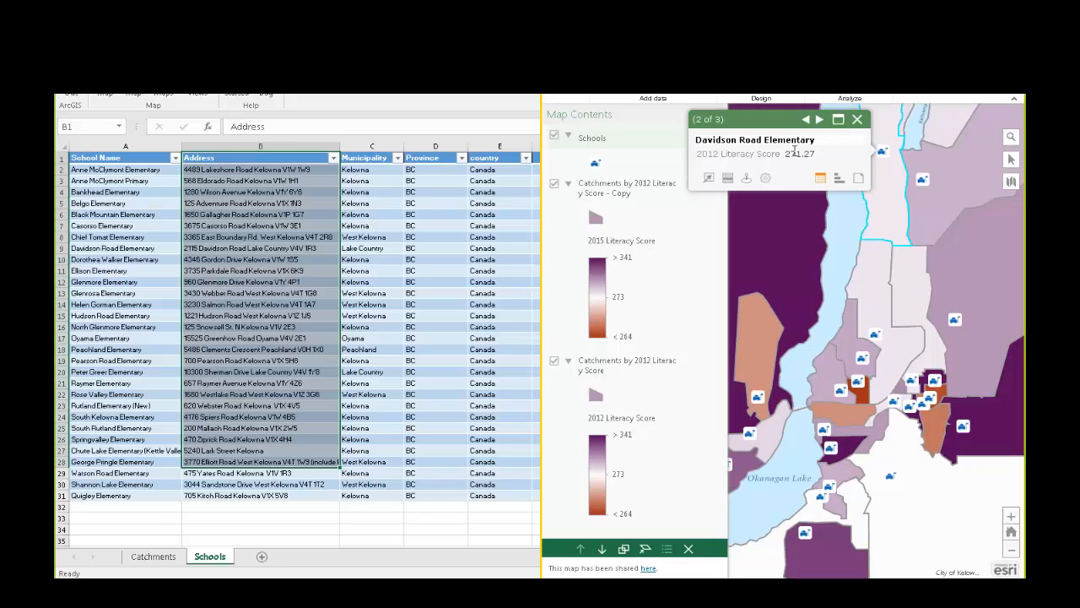
click(820, 119)
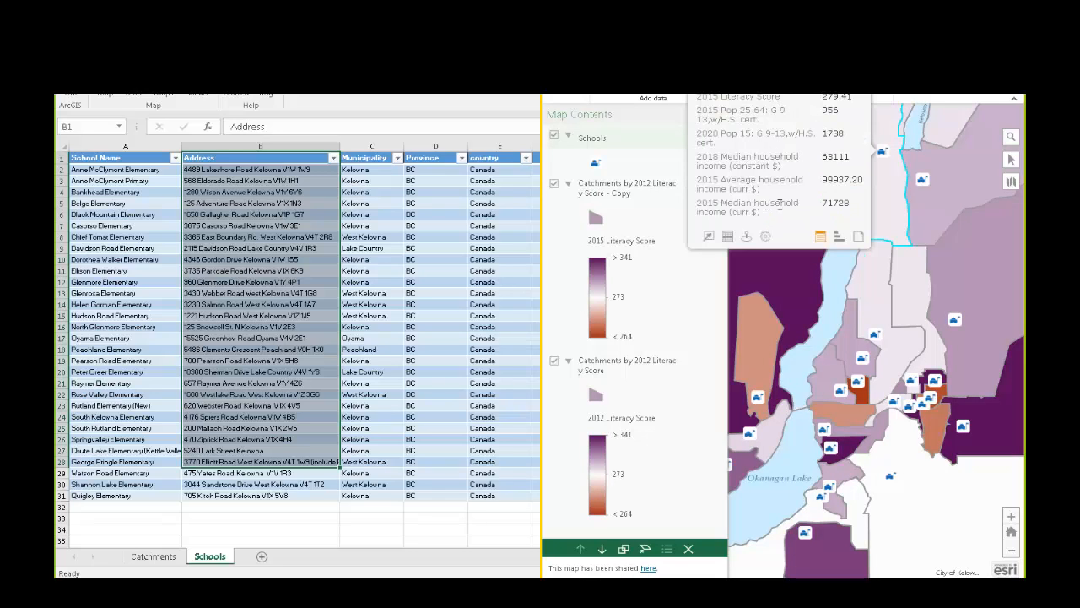
click(861, 65)
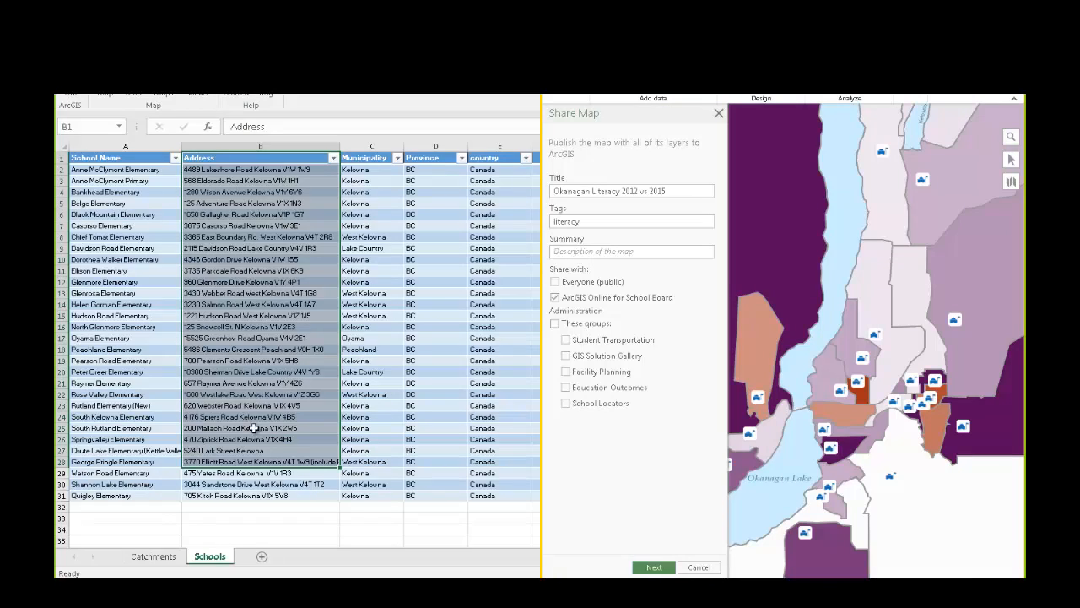
Share the map to ArcGIS again as Okanagan Literacy 2012 vs 2015, updating both already shared catchment layers
click(653, 567)
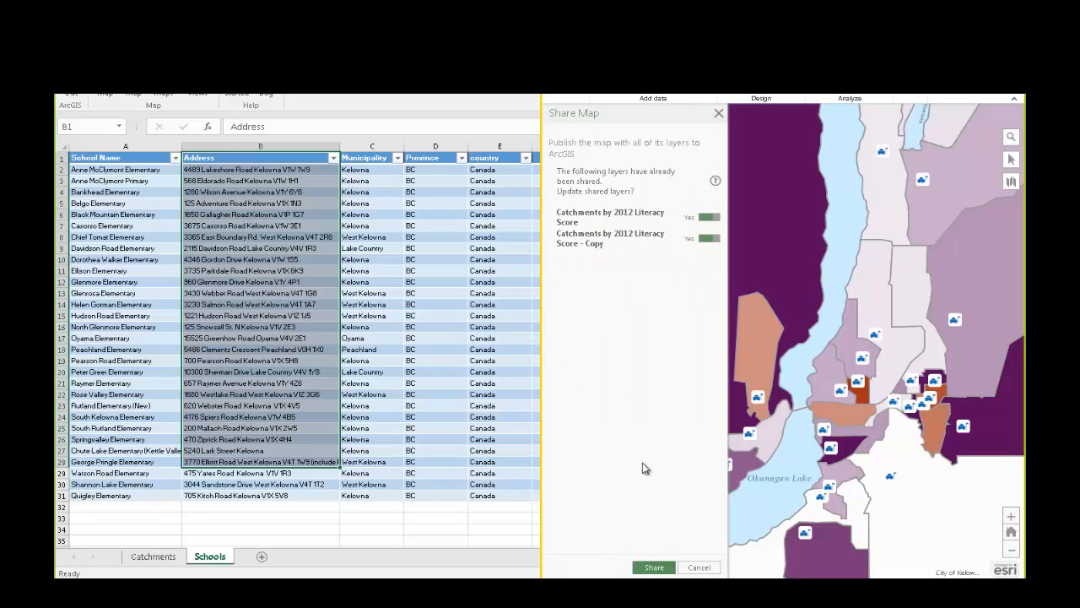
click(654, 568)
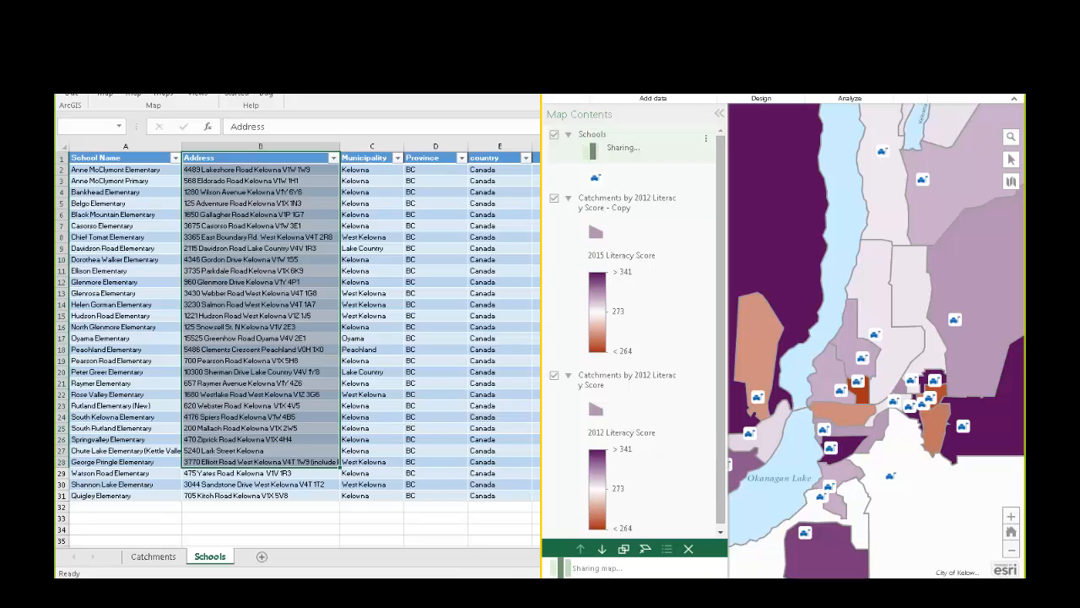
Switch to the EM4OWebinar_28Sept2016_Final presentation in PowerPoint and present the Literacy 2012 vs 2015 slide to view the schools on its map
click(365, 591)
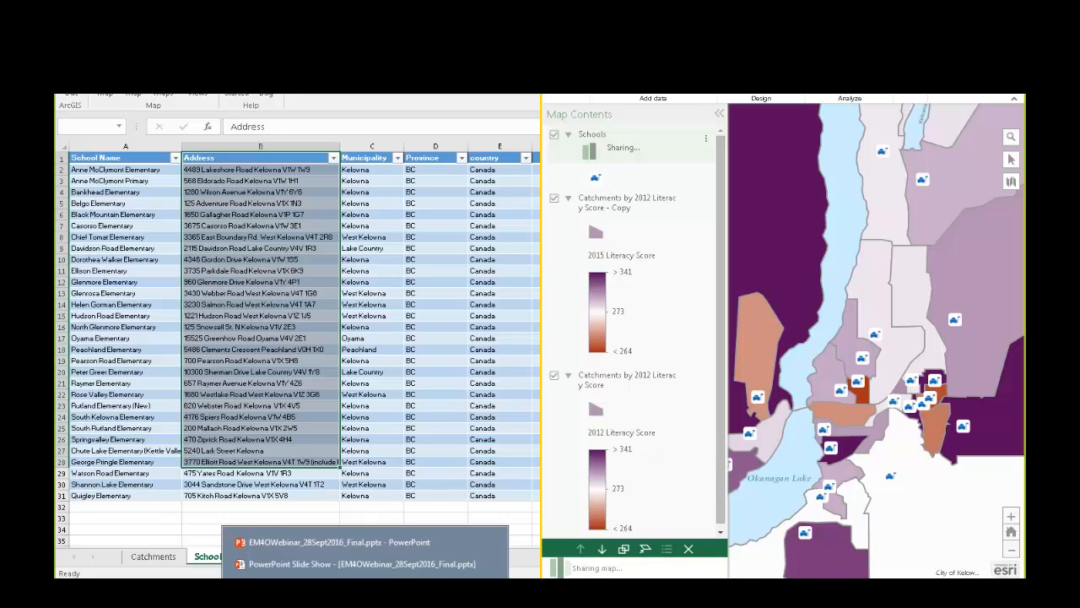
click(342, 546)
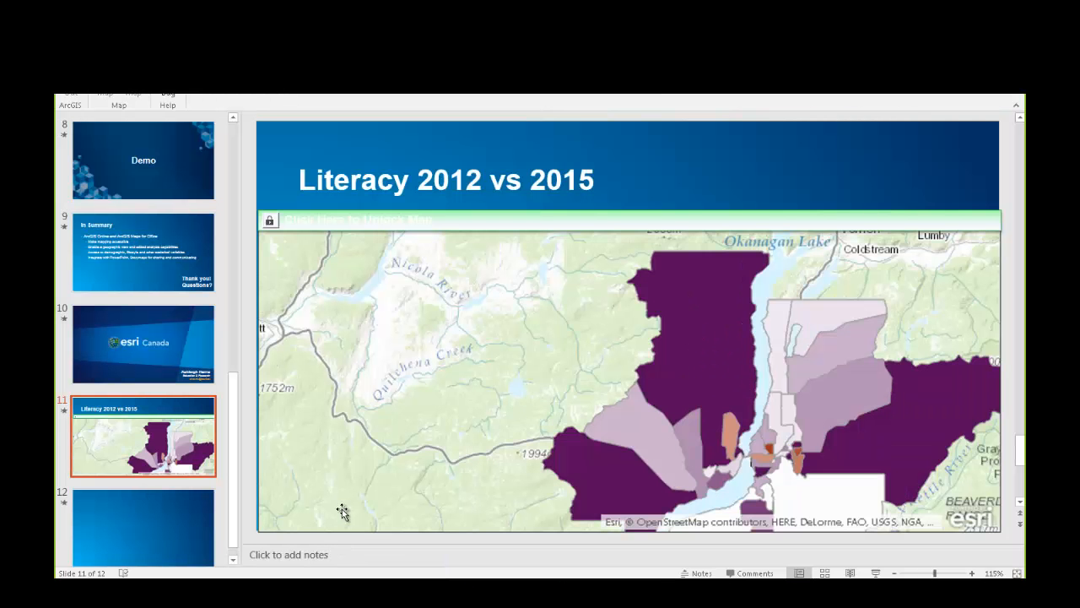
key(shift+F5)
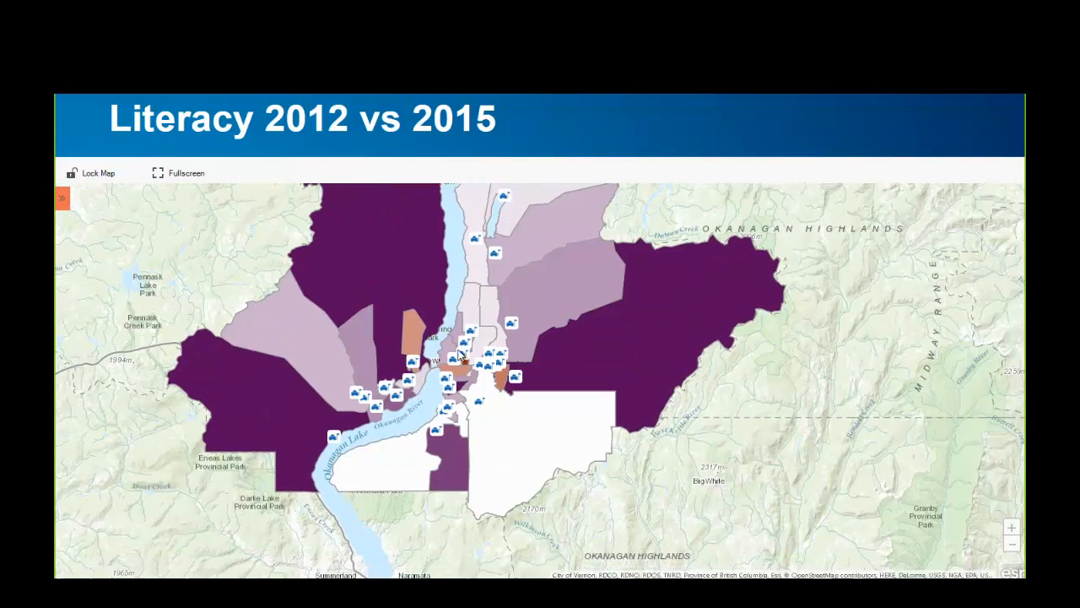
click(474, 333)
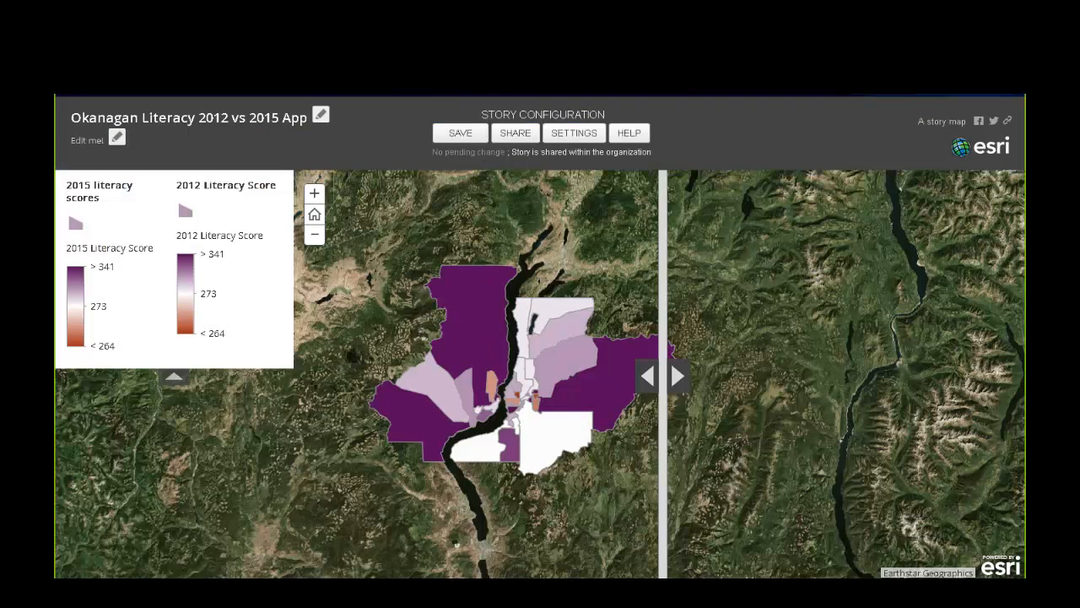
Reload the Okanagan Literacy 2012 vs 2015 App in the browser and compare its map layers with the swipe bar
key(F5)
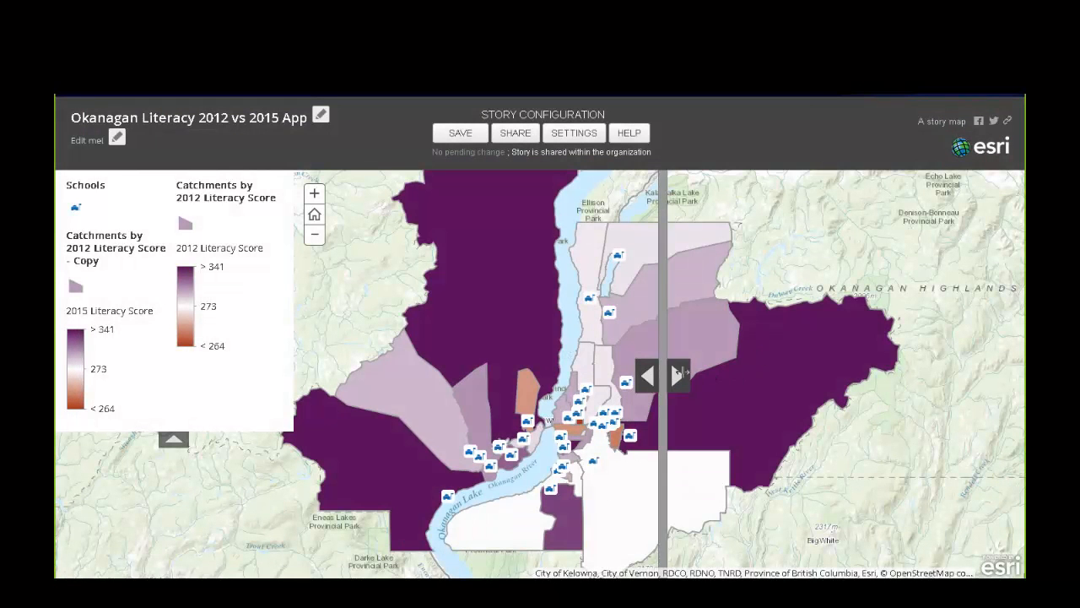
drag(668, 377, 436, 396)
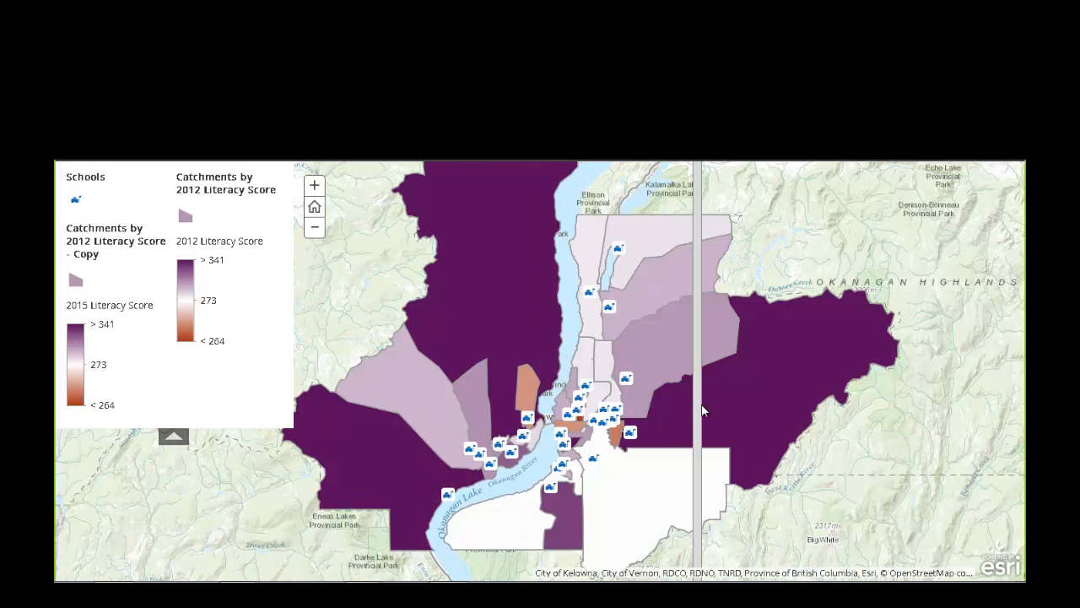